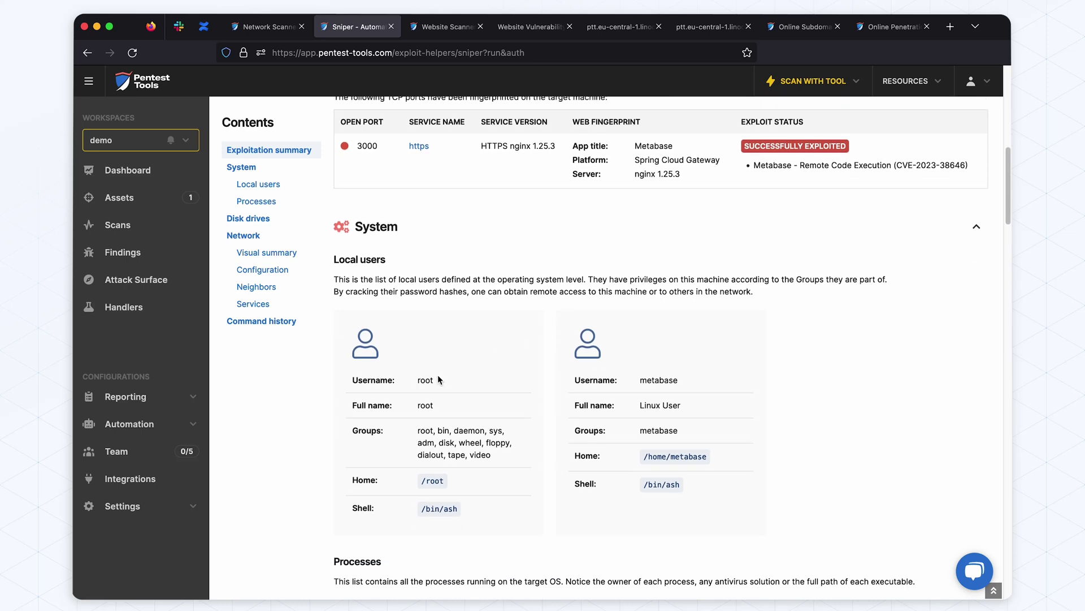
Scroll the Metabase Sniper report past Local users and Processes to the root filesystem in Disk drives
{"action": "scroll", "coordinate": [779, 379], "scroll_direction": "down", "scroll_amount": 6}
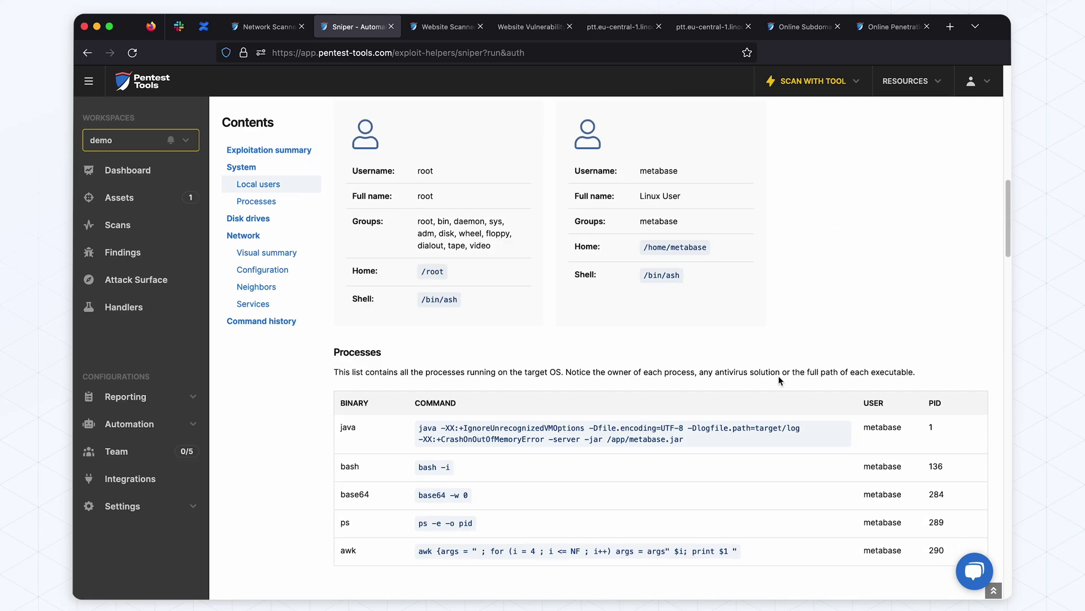
{"action": "scroll", "coordinate": [779, 380], "scroll_direction": "down", "scroll_amount": 3}
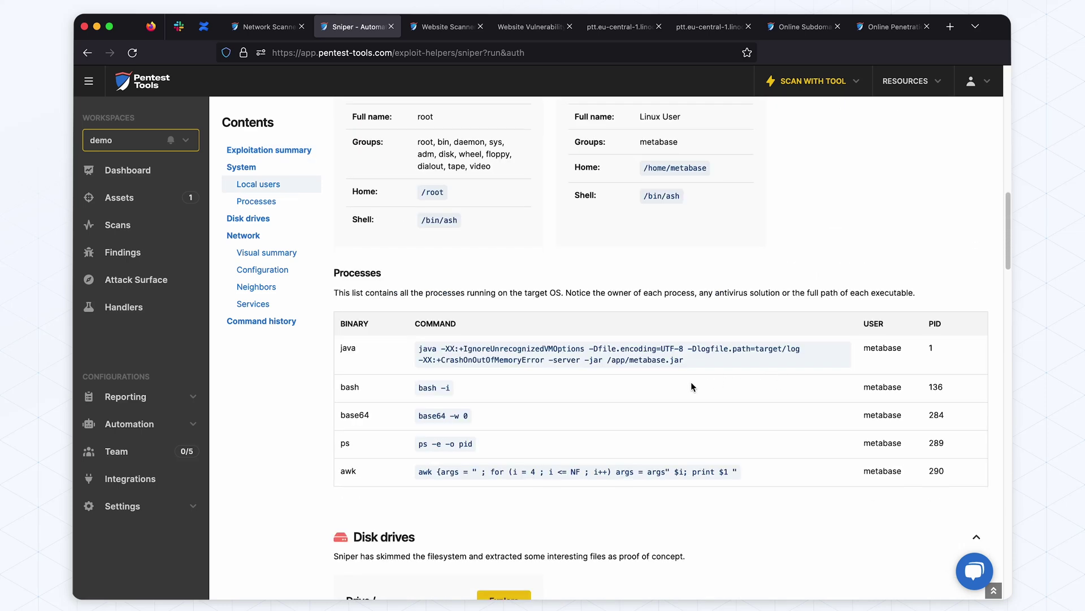
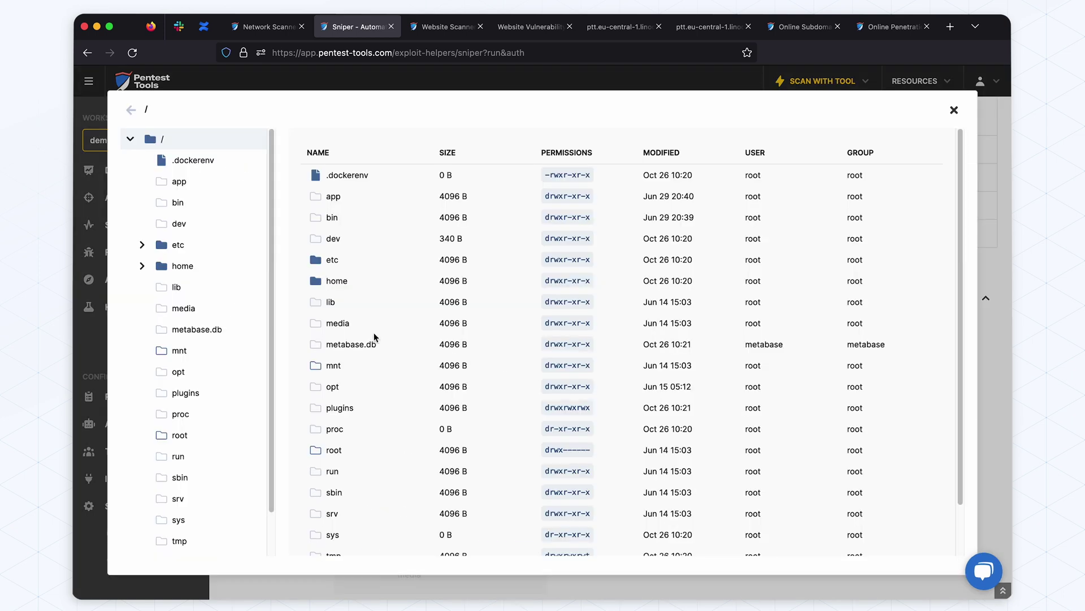
Close the host's disk drives browser, view its full network graph, then return to the Network section
{"action": "left_click", "coordinate": [955, 110]}
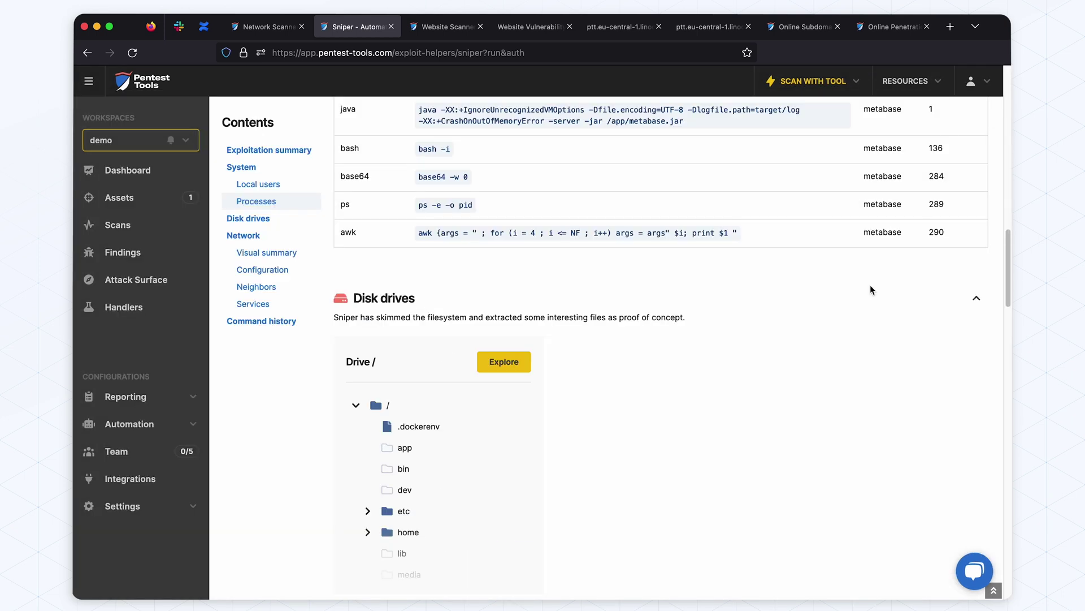
{"action": "scroll", "coordinate": [714, 380], "scroll_direction": "down", "scroll_amount": 8}
{"action": "left_click", "coordinate": [500, 298]}
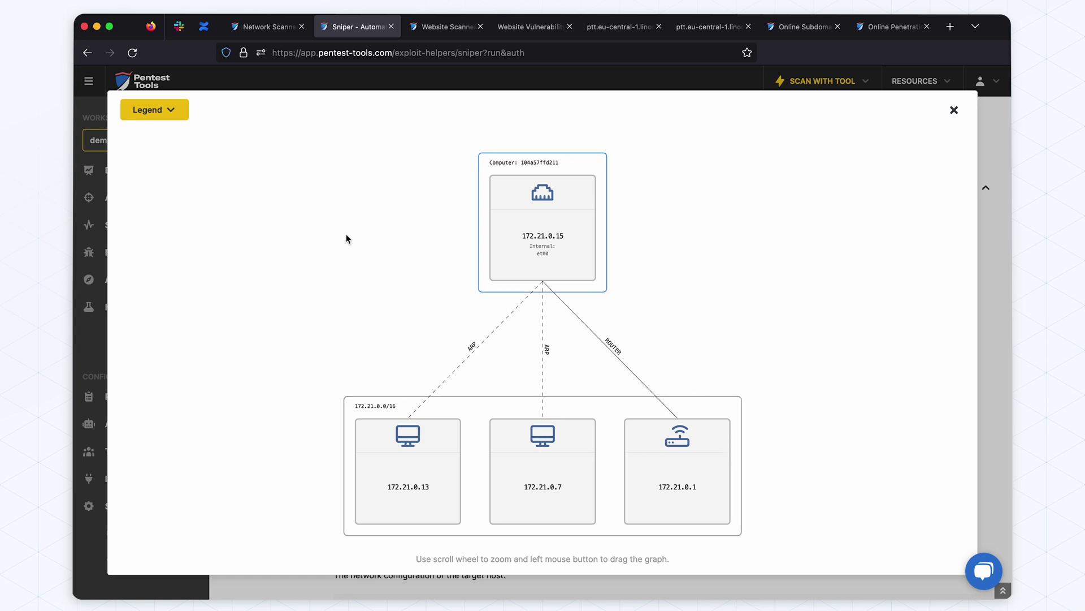
{"action": "left_click", "coordinate": [955, 110]}
{"action": "scroll", "coordinate": [648, 372], "scroll_direction": "down", "scroll_amount": 6}
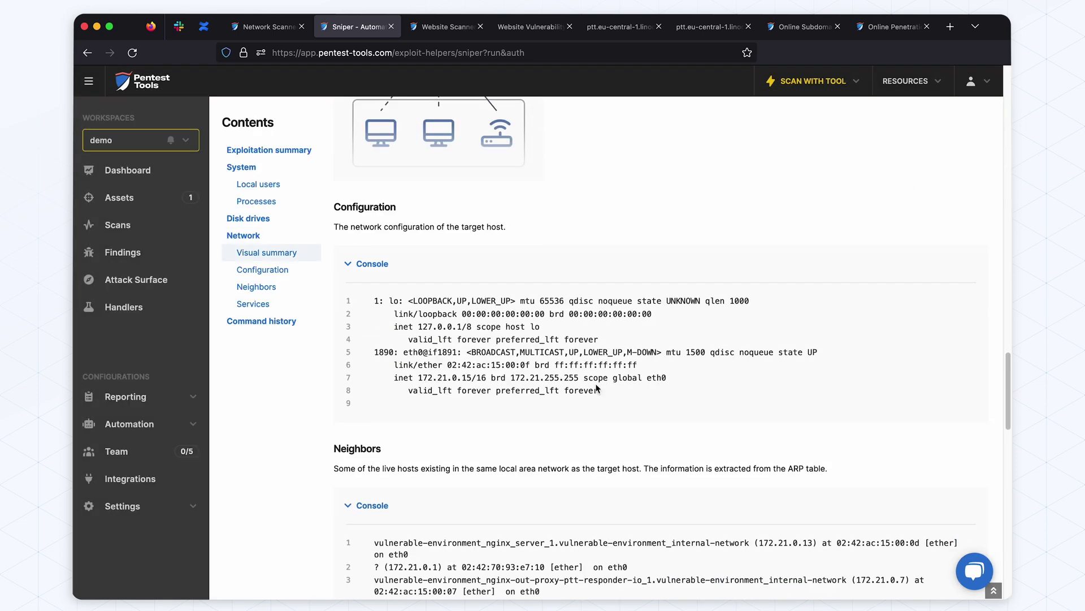
{"action": "scroll", "coordinate": [597, 389], "scroll_direction": "down", "scroll_amount": 3}
{"action": "scroll", "coordinate": [530, 386], "scroll_direction": "down", "scroll_amount": 3}
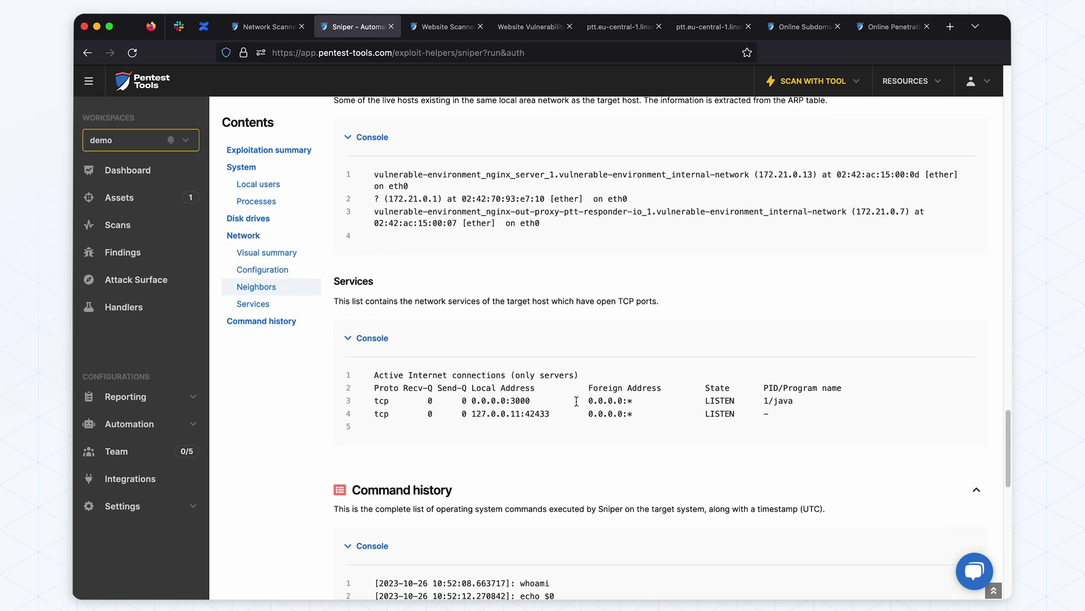
{"action": "scroll", "coordinate": [576, 401], "scroll_direction": "down", "scroll_amount": 4}
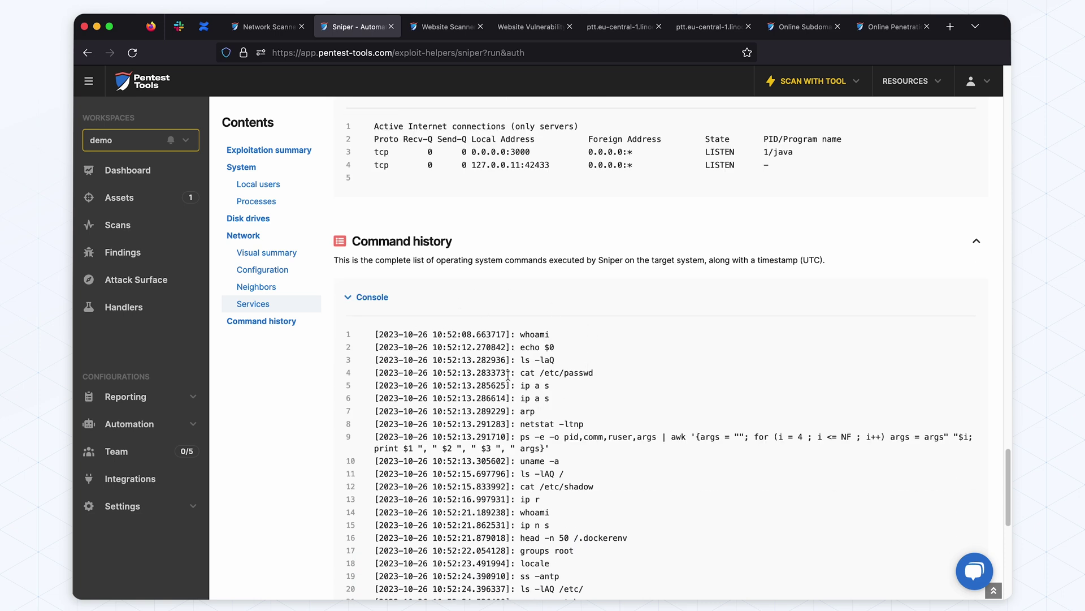
{"action": "scroll", "coordinate": [562, 382], "scroll_direction": "down", "scroll_amount": 5}
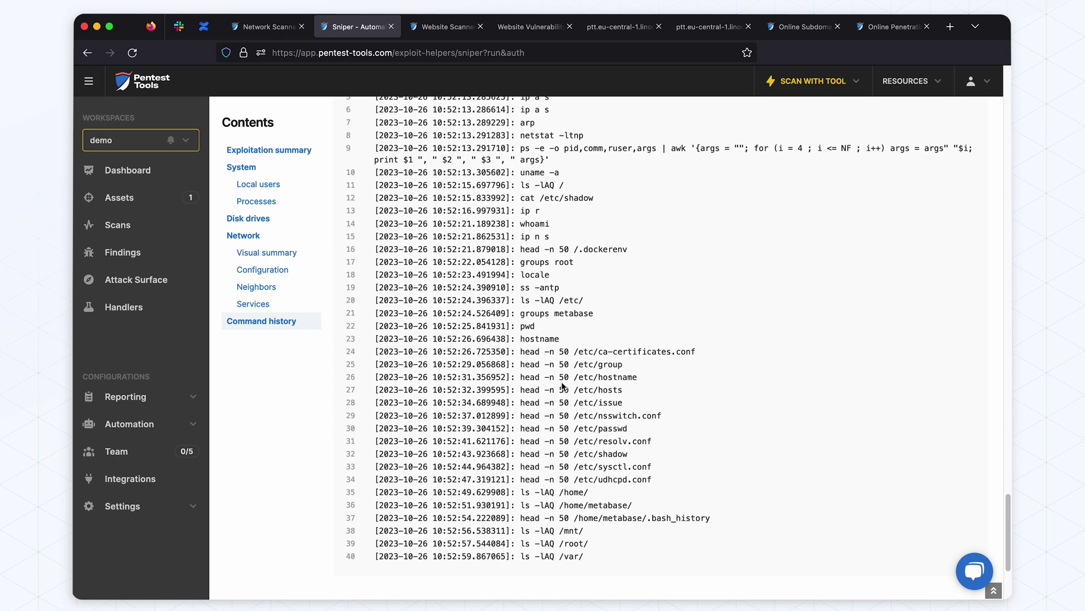
{"action": "scroll", "coordinate": [562, 386], "scroll_direction": "down", "scroll_amount": 2}
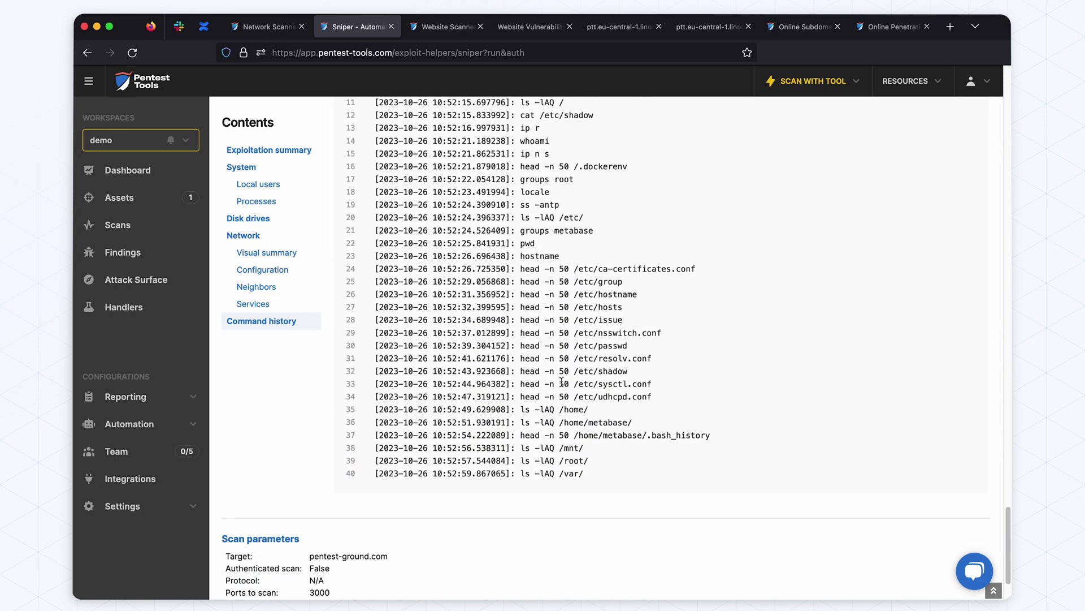
{"action": "scroll", "coordinate": [561, 383], "scroll_direction": "up", "scroll_amount": 2}
Open the port 4280 vulnerable target from pentest-ground.com's Vulnerable systems table
{"action": "scroll", "coordinate": [560, 381], "scroll_direction": "up", "scroll_amount": 10}
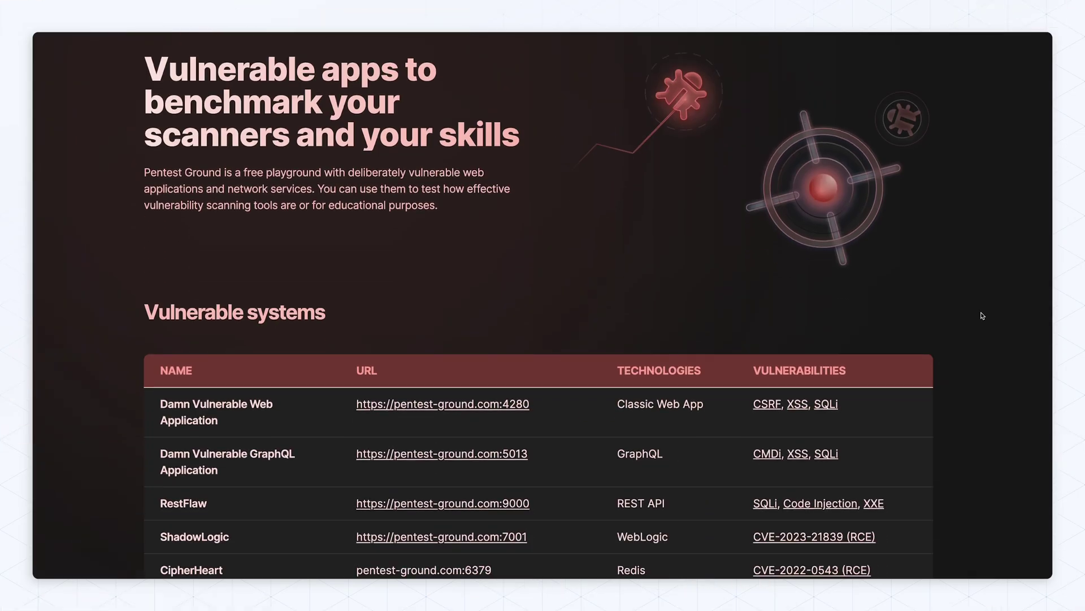
{"action": "scroll", "coordinate": [983, 315], "scroll_direction": "down", "scroll_amount": 6}
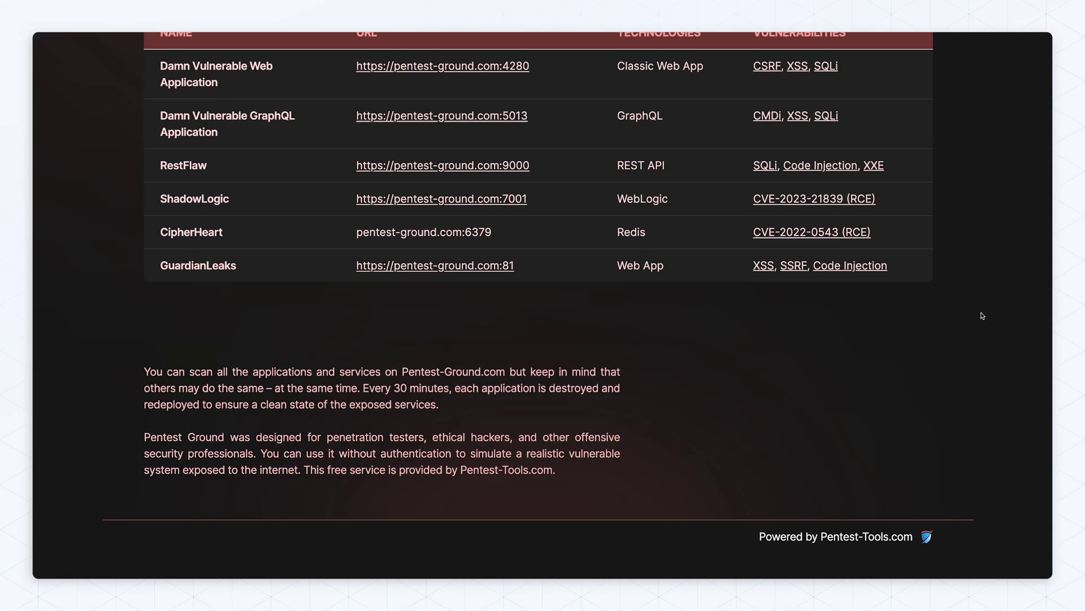
{"action": "scroll", "coordinate": [983, 316], "scroll_direction": "up", "scroll_amount": 4}
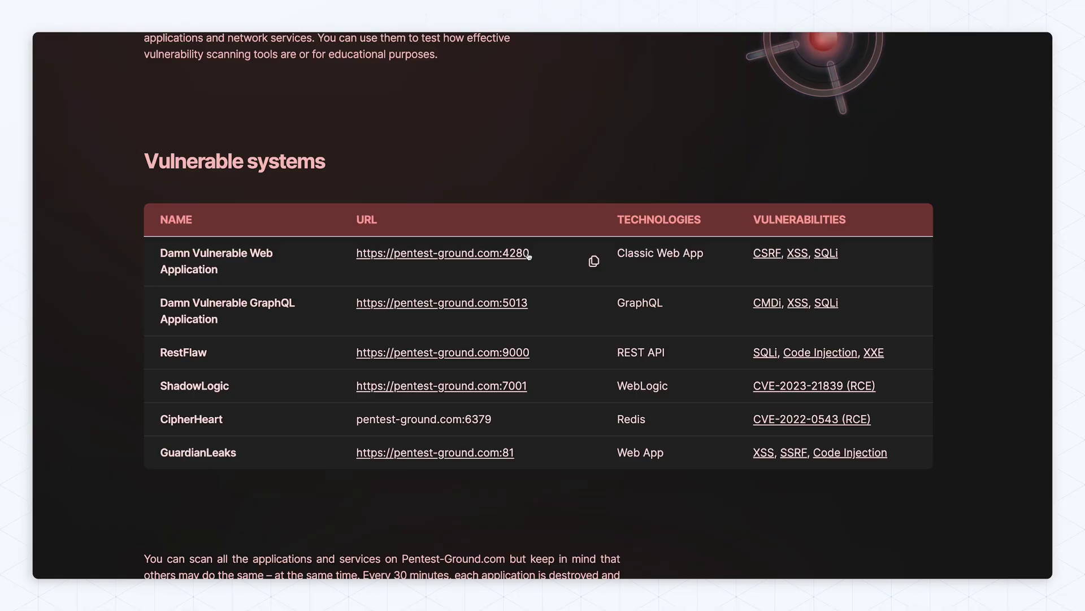
{"action": "left_click", "coordinate": [528, 254]}
{"action": "scroll", "coordinate": [526, 251], "scroll_direction": "down", "scroll_amount": 1}
Visit the DVGA (:5013), RestFlaw REST API (:9000) and ShadowLogic WebLogic (:7001) targets in turn
{"action": "left_click", "coordinate": [438, 300]}
{"action": "scroll", "coordinate": [439, 304], "scroll_direction": "down", "scroll_amount": 3}
{"action": "scroll", "coordinate": [439, 304], "scroll_direction": "up", "scroll_amount": 3}
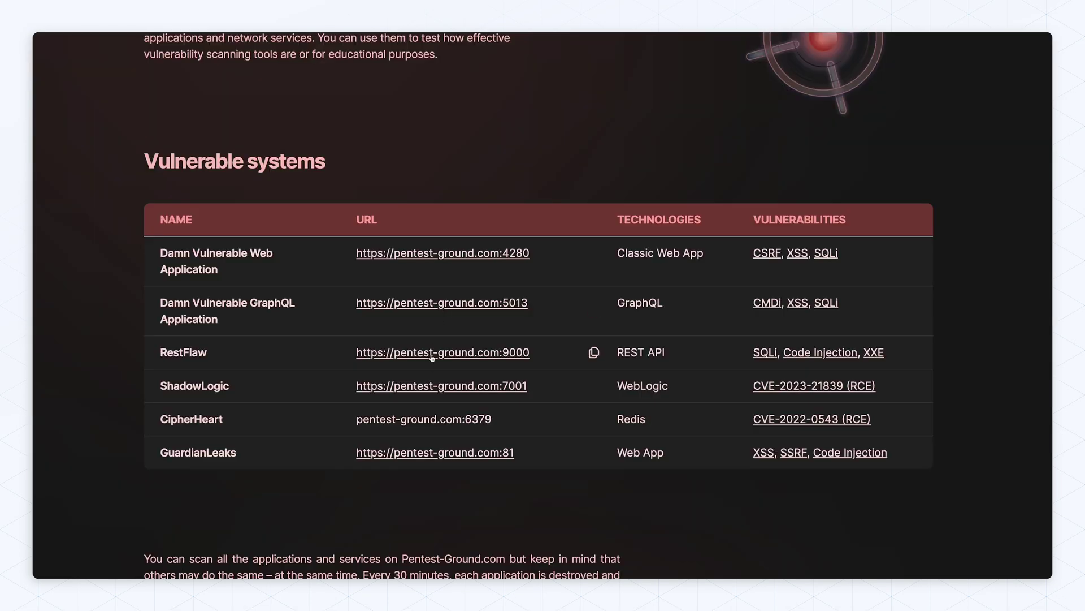
{"action": "left_click", "coordinate": [432, 352]}
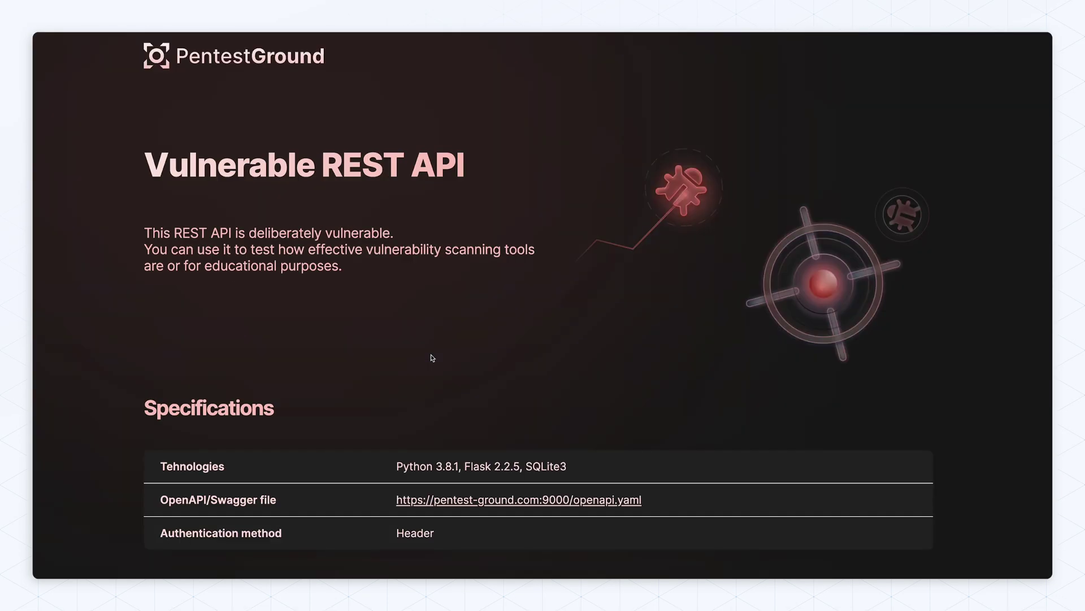
{"action": "scroll", "coordinate": [432, 357], "scroll_direction": "down", "scroll_amount": 5}
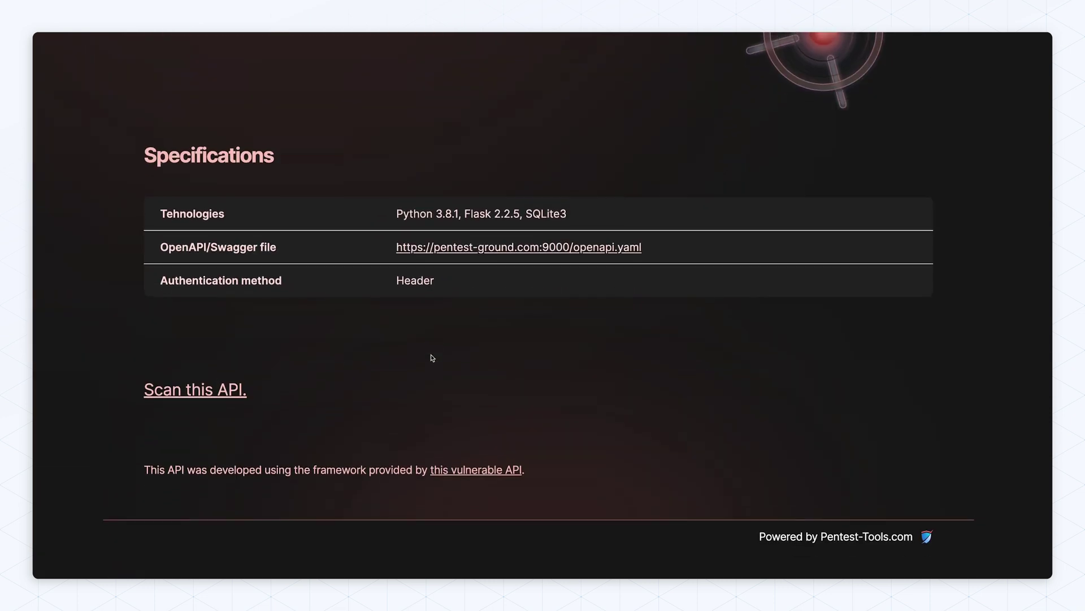
{"action": "scroll", "coordinate": [432, 358], "scroll_direction": "up", "scroll_amount": 5}
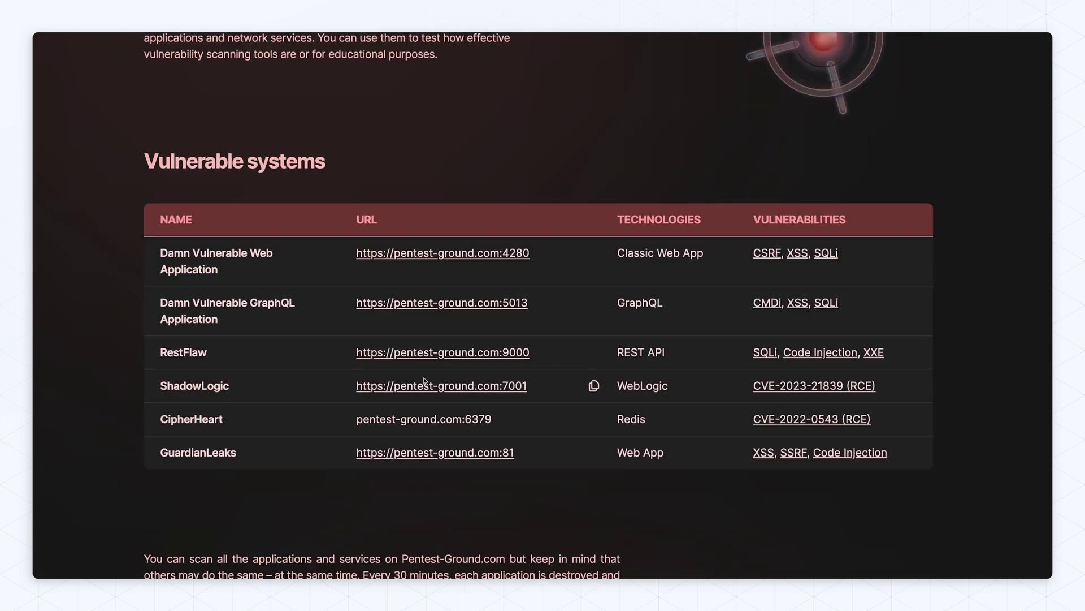
{"action": "left_click", "coordinate": [425, 384]}
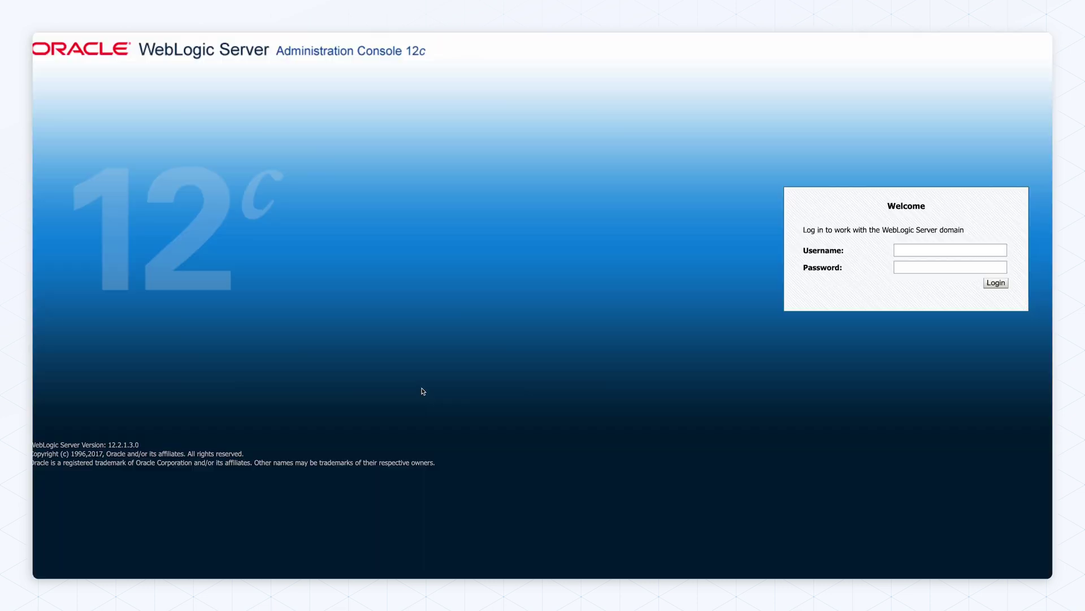
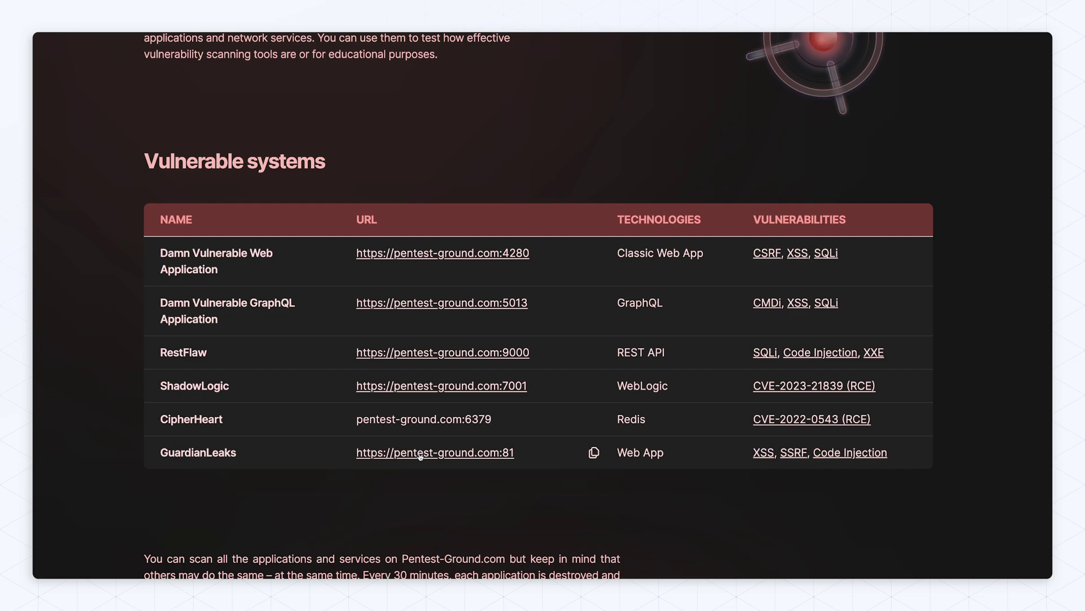
{"action": "left_click", "coordinate": [420, 453]}
{"action": "scroll", "coordinate": [119, 412], "scroll_direction": "down", "scroll_amount": 6}
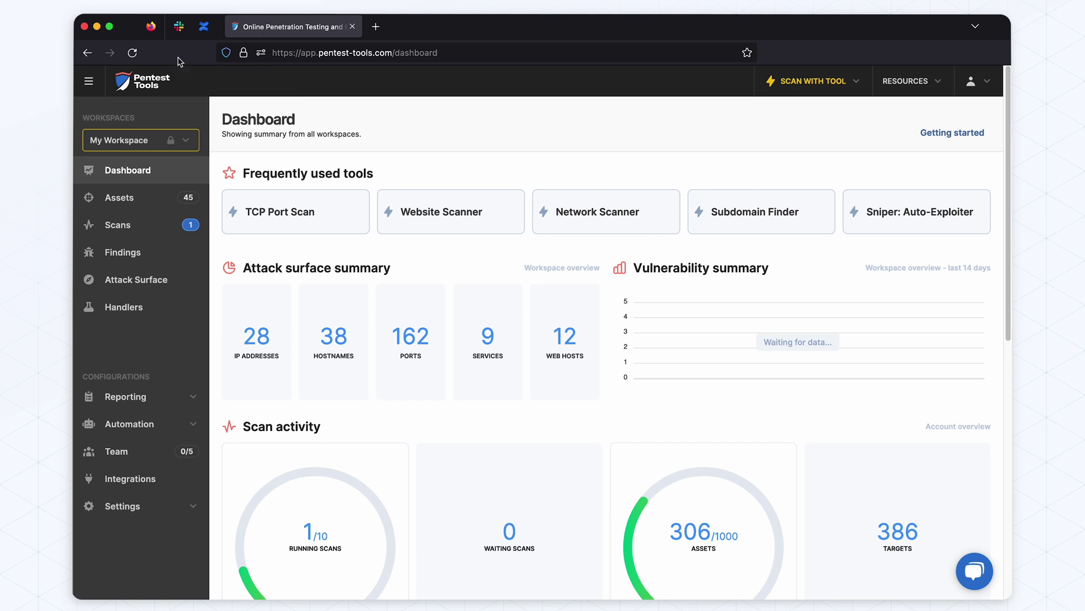
Add a workspace named 'demo' and select it as the active workspace
{"action": "left_click", "coordinate": [146, 139]}
{"action": "left_click", "coordinate": [113, 501]}
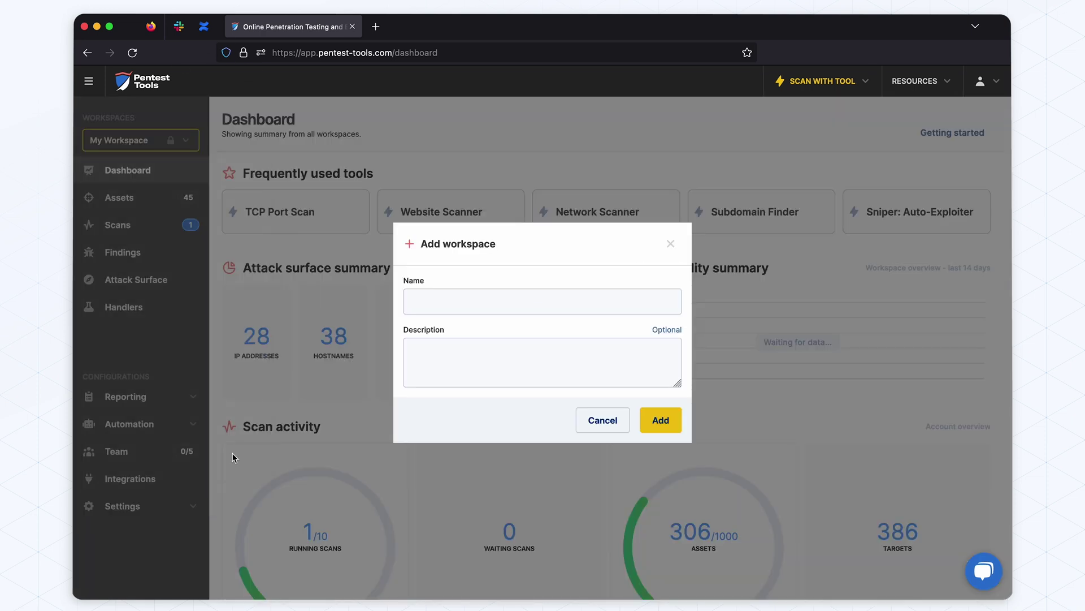
{"action": "left_click", "coordinate": [507, 302]}
{"action": "type", "text": "demo"}
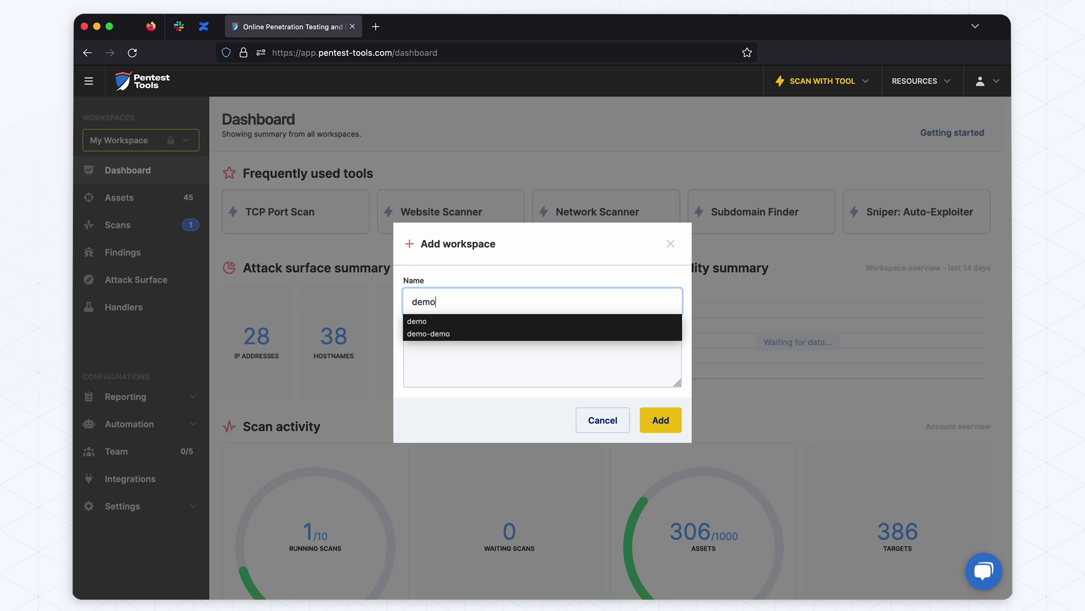
{"action": "left_click", "coordinate": [492, 324]}
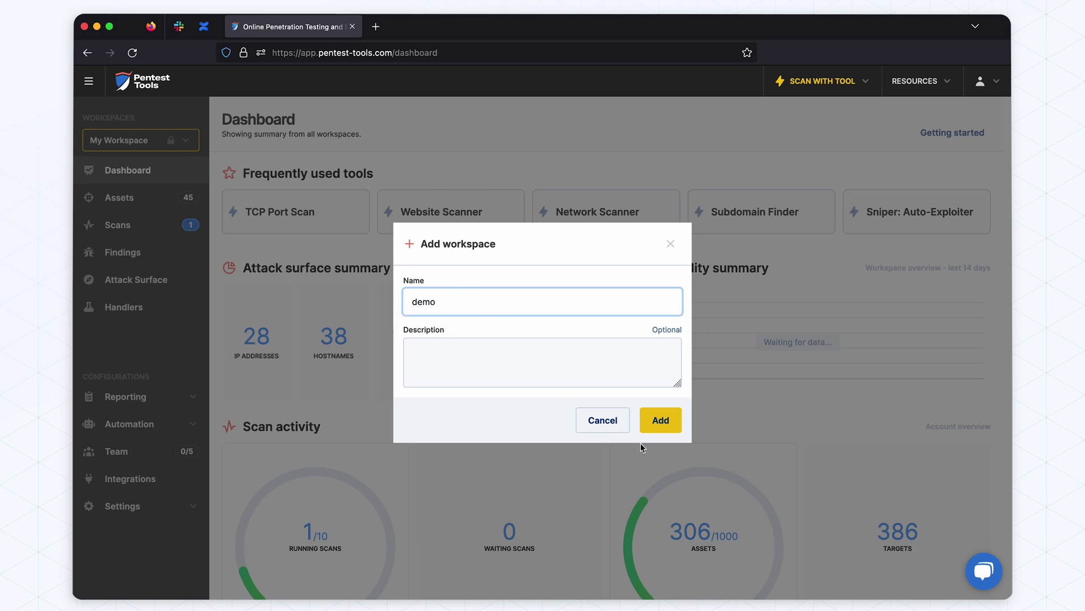
{"action": "key", "text": "Return"}
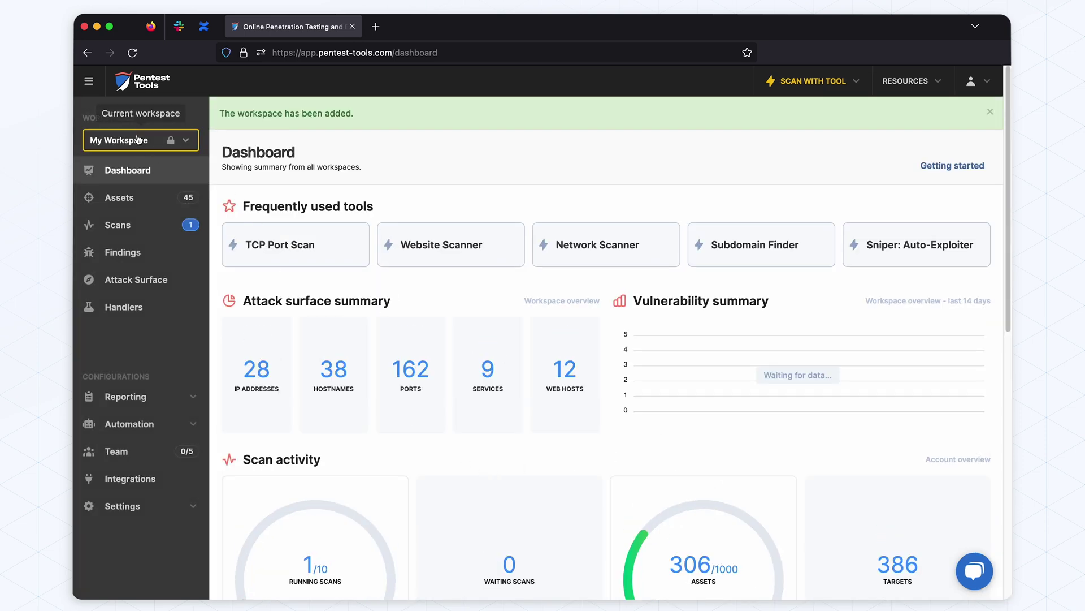
{"action": "left_click", "coordinate": [136, 140]}
{"action": "left_click", "coordinate": [142, 322]}
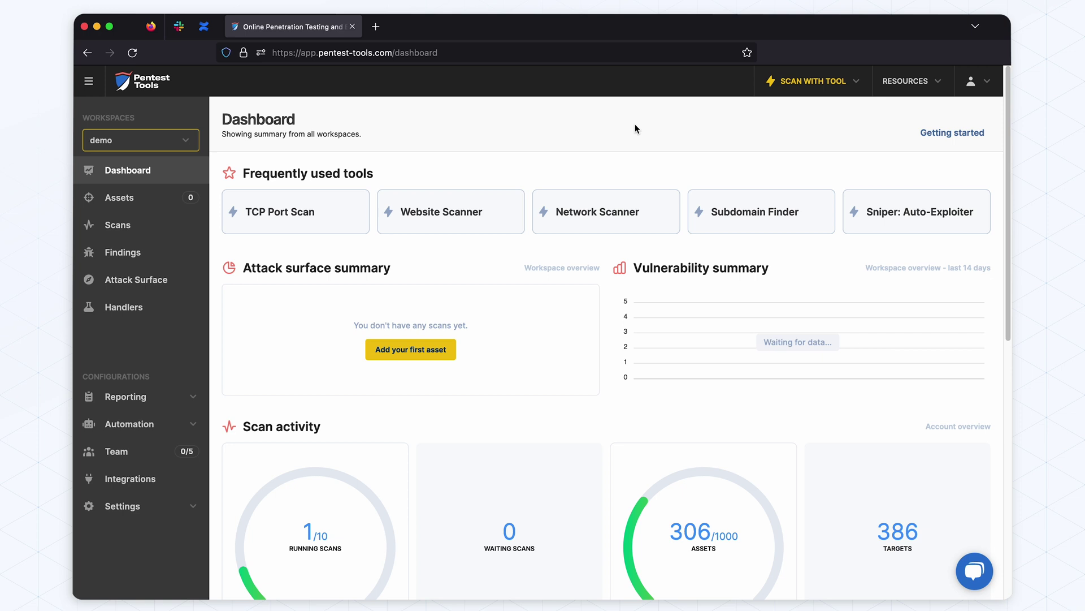
Open the Subdomain Finder tool and enter pentest-ground.com as the target
{"action": "left_click", "coordinate": [810, 81]}
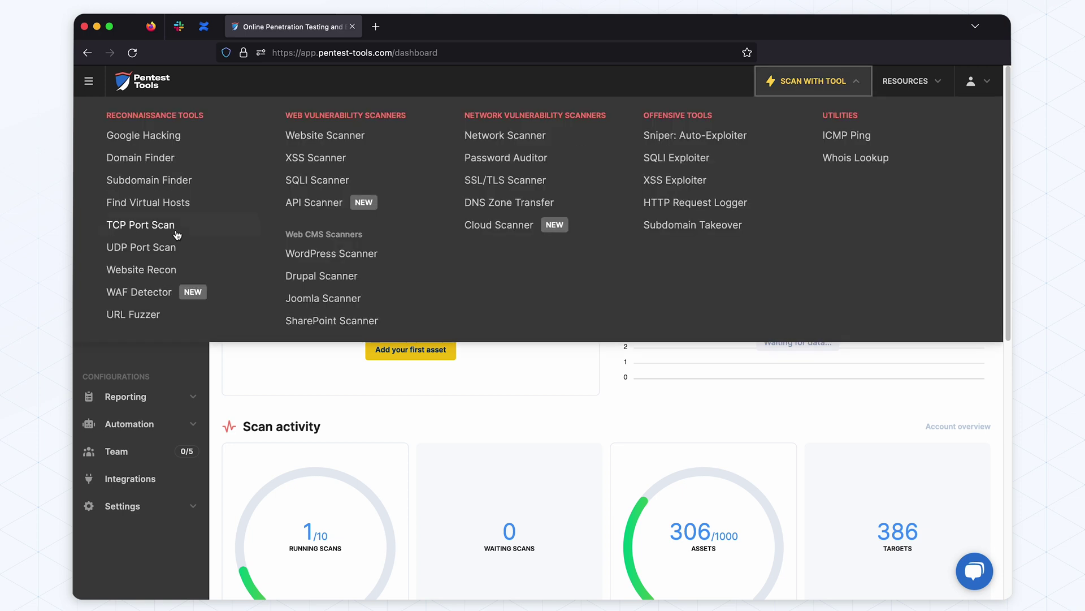
{"action": "left_click", "coordinate": [152, 182]}
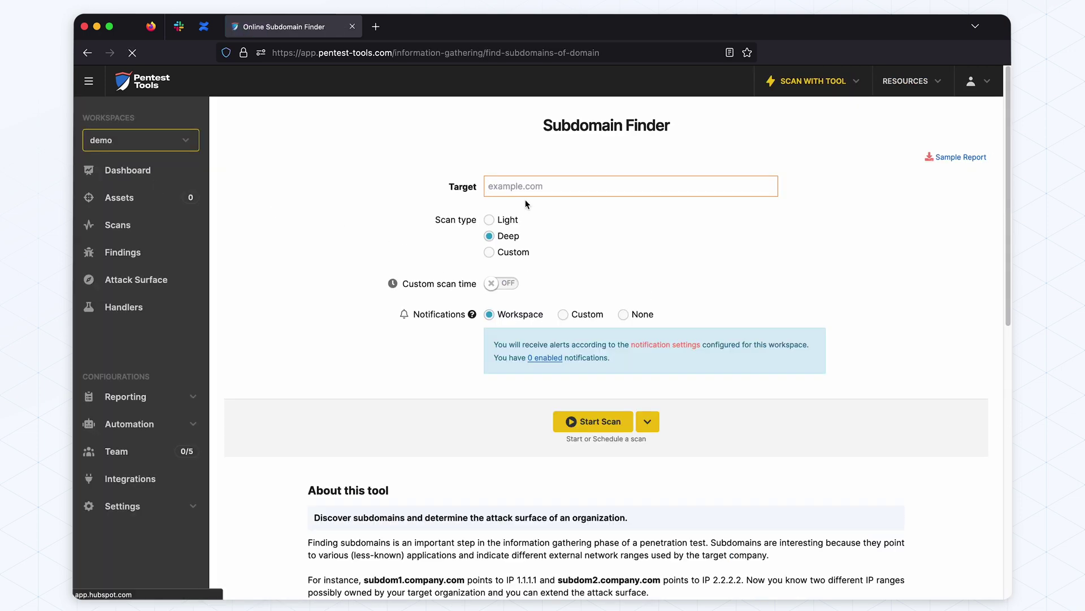
{"action": "type", "text": "pent4s"}
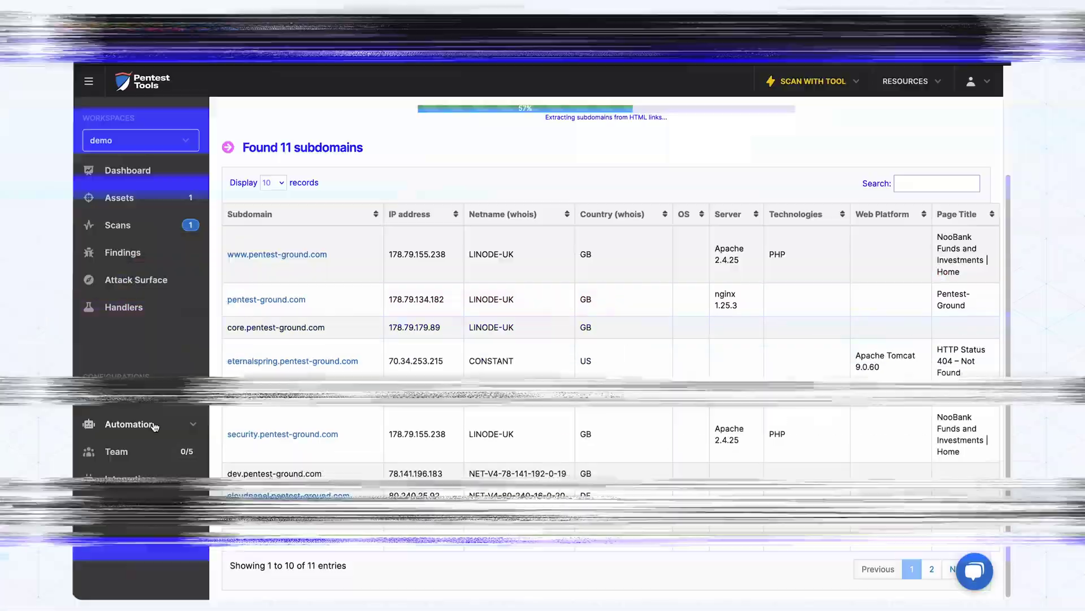
Start a new notification from the account's Notifications settings
{"action": "left_click", "coordinate": [142, 507]}
{"action": "scroll", "coordinate": [135, 543], "scroll_direction": "down", "scroll_amount": 1}
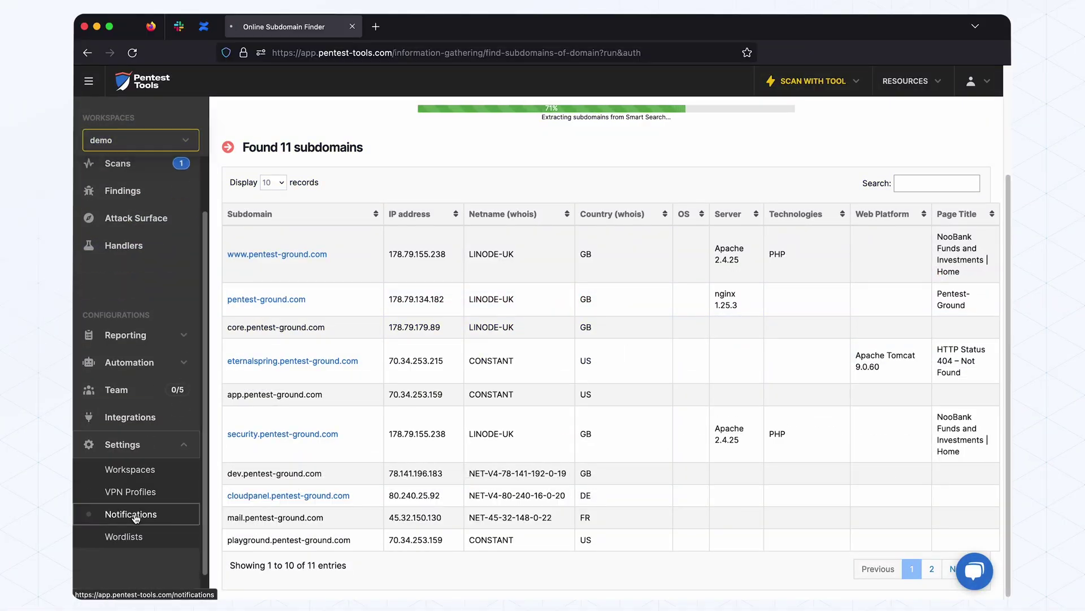
{"action": "left_click", "coordinate": [130, 514]}
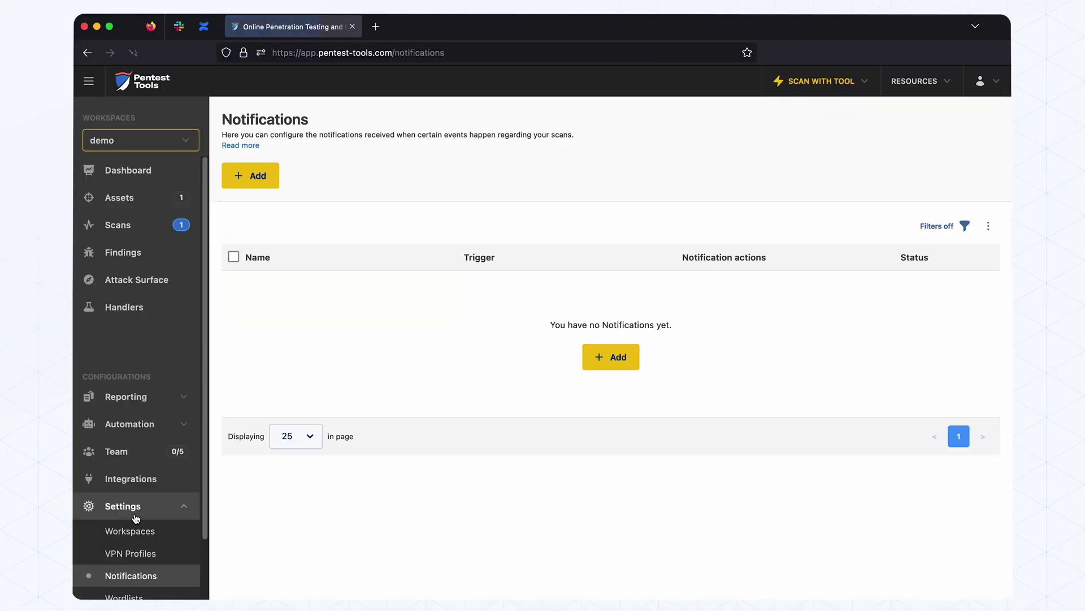
{"action": "left_click", "coordinate": [255, 178]}
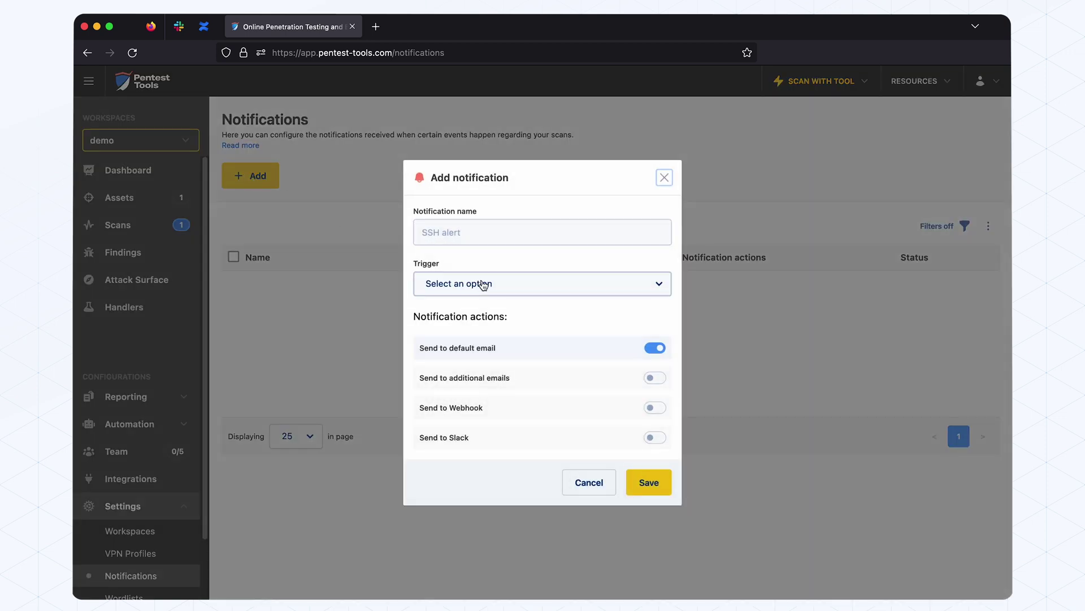
Name it 'High Risk Finding', triggered by vulnerabilities with risk level at least High
{"action": "left_click", "coordinate": [483, 285]}
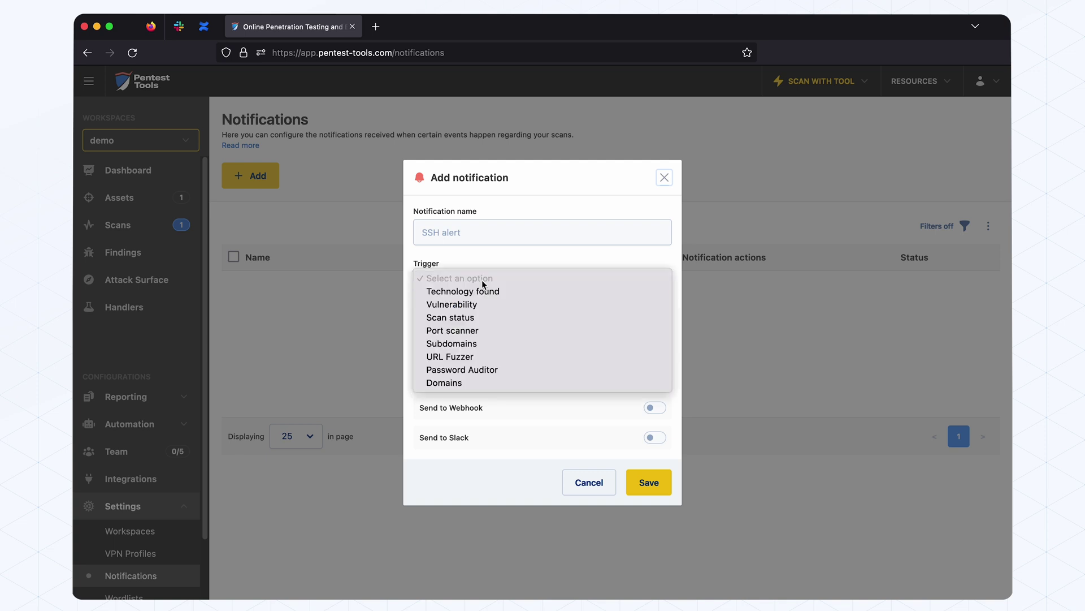
{"action": "left_click", "coordinate": [465, 232]}
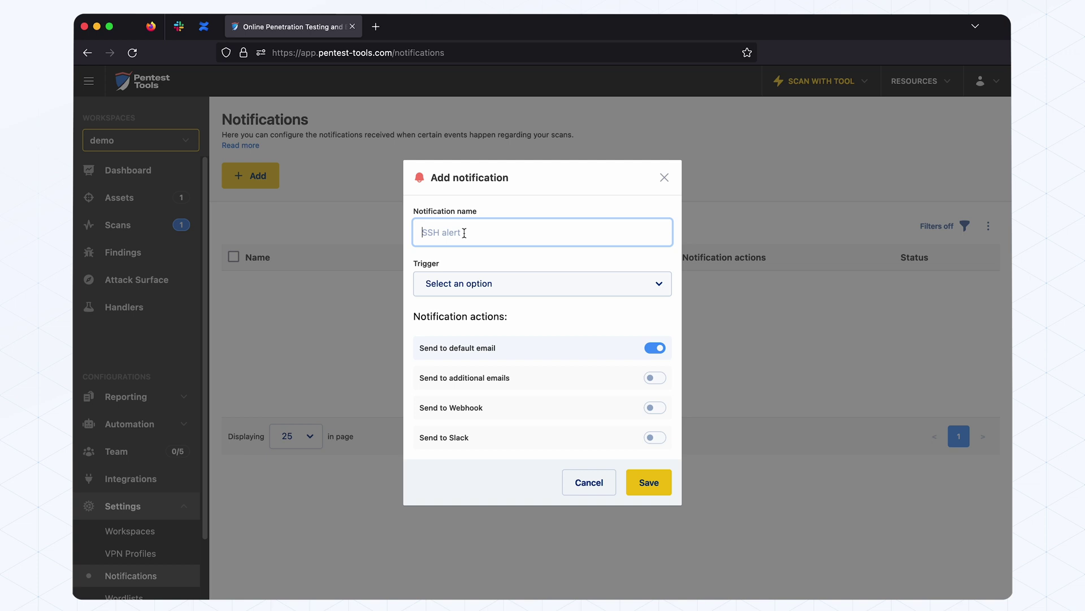
{"action": "type", "text": "H"}
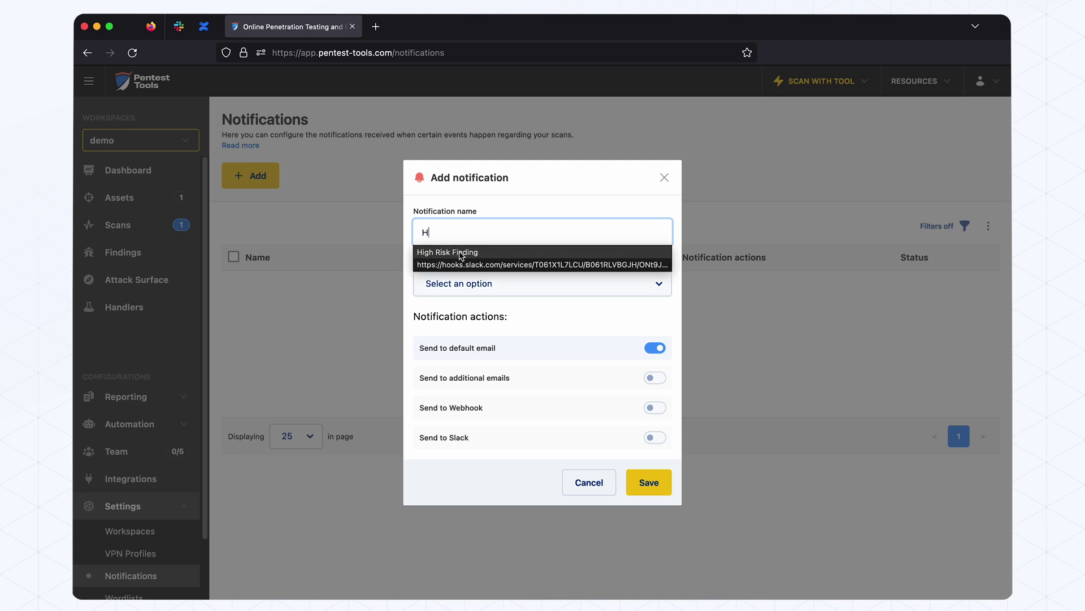
{"action": "left_click", "coordinate": [461, 254]}
{"action": "left_click", "coordinate": [480, 286]}
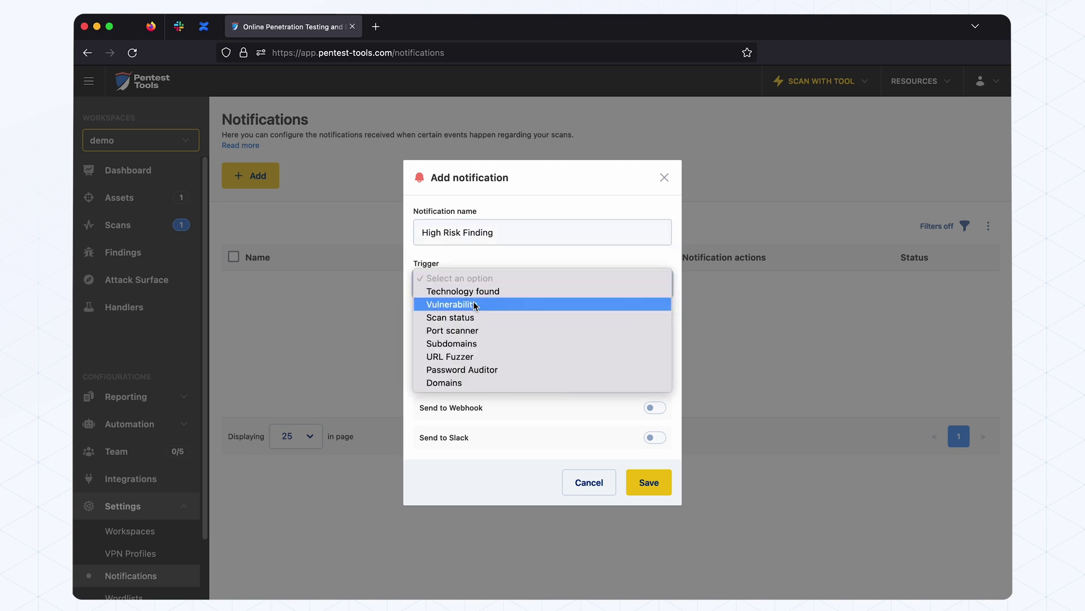
{"action": "left_click", "coordinate": [474, 301]}
{"action": "left_click", "coordinate": [478, 289]}
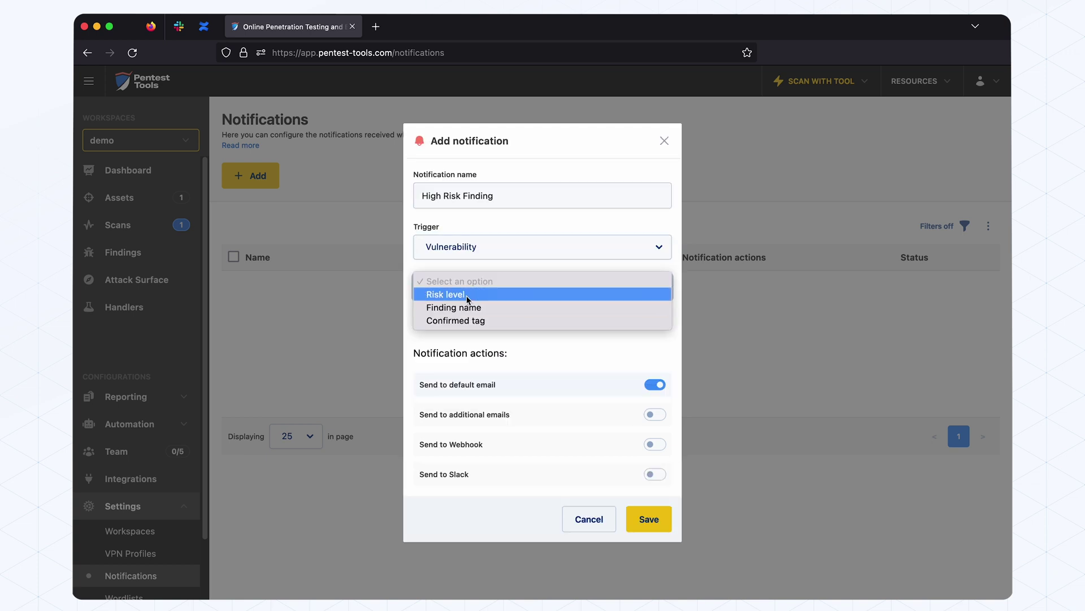
{"action": "left_click", "coordinate": [461, 291]}
{"action": "left_click", "coordinate": [593, 289]}
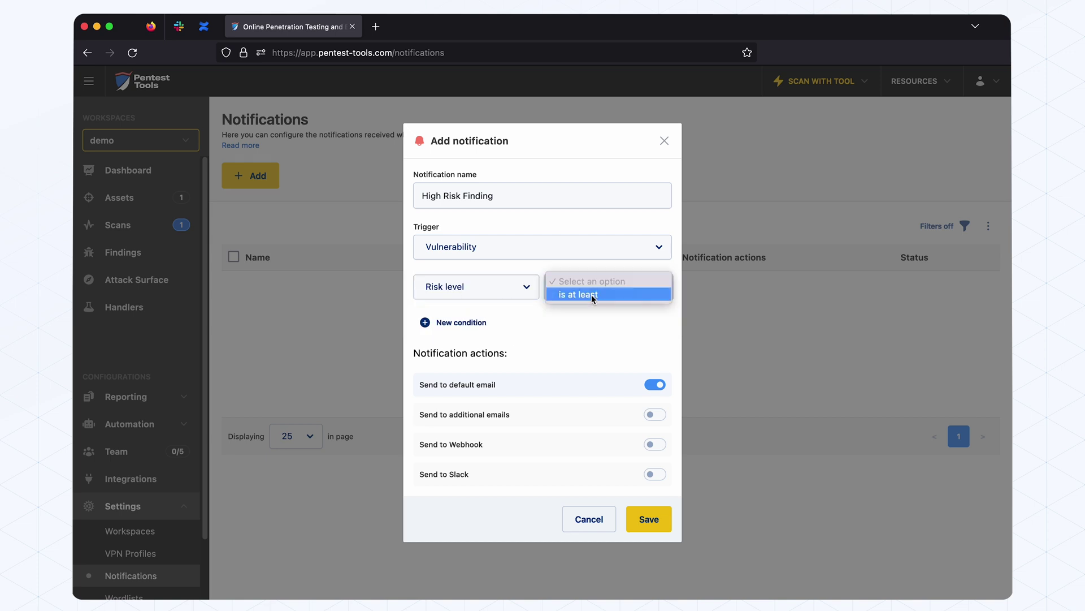
{"action": "left_click", "coordinate": [592, 295]}
{"action": "left_click", "coordinate": [557, 317]}
{"action": "left_click", "coordinate": [512, 370]}
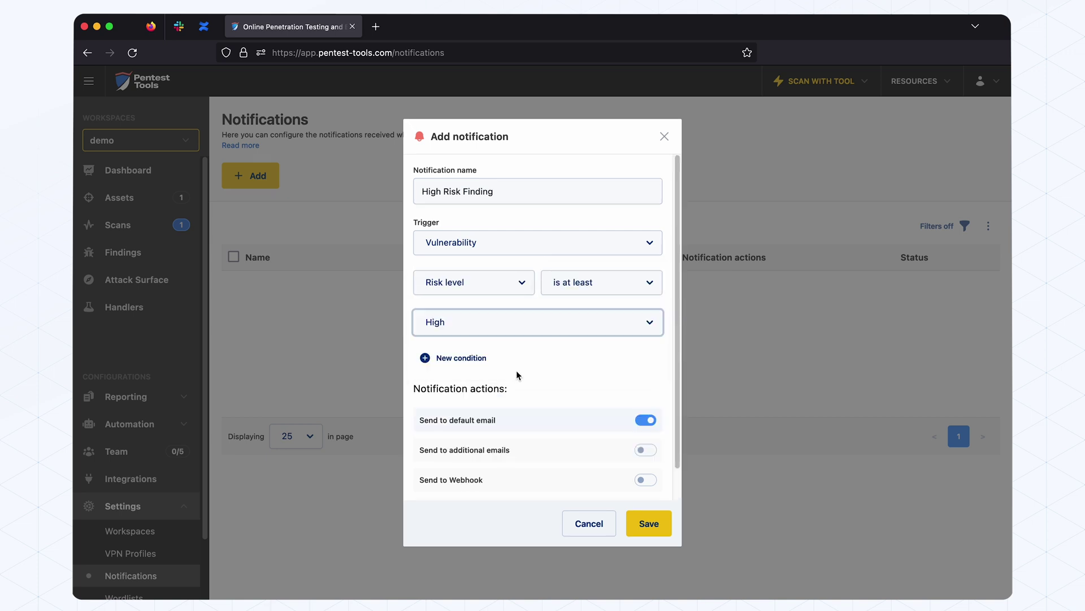
Also send it to Slack channel #security-notifications and save the notification
{"action": "scroll", "coordinate": [555, 422], "scroll_direction": "down", "scroll_amount": 1}
{"action": "left_click", "coordinate": [642, 483]}
{"action": "scroll", "coordinate": [524, 383], "scroll_direction": "down", "scroll_amount": 1}
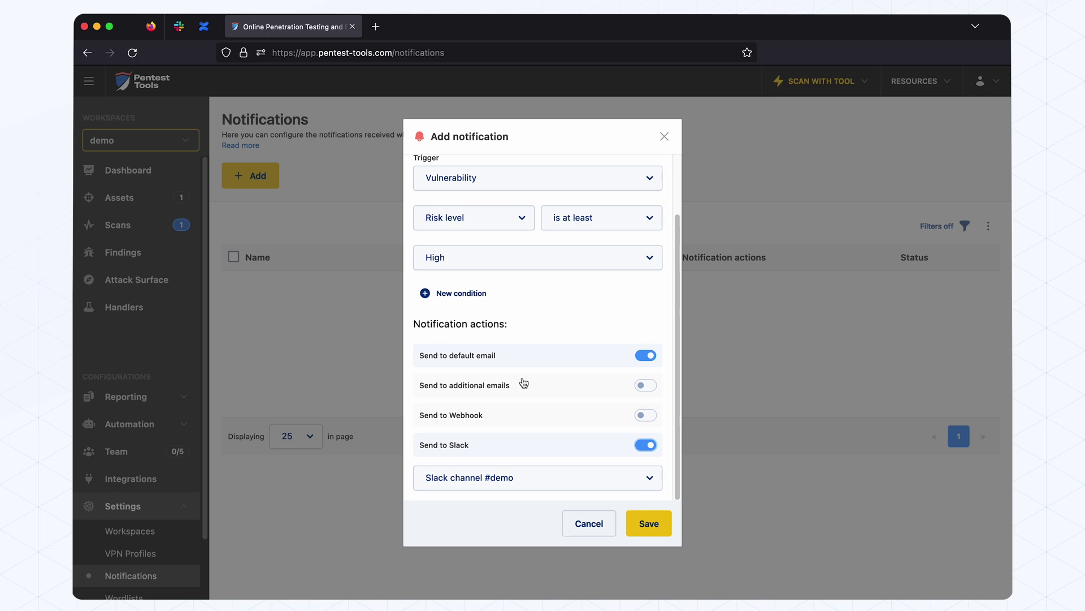
{"action": "left_click", "coordinate": [521, 477]}
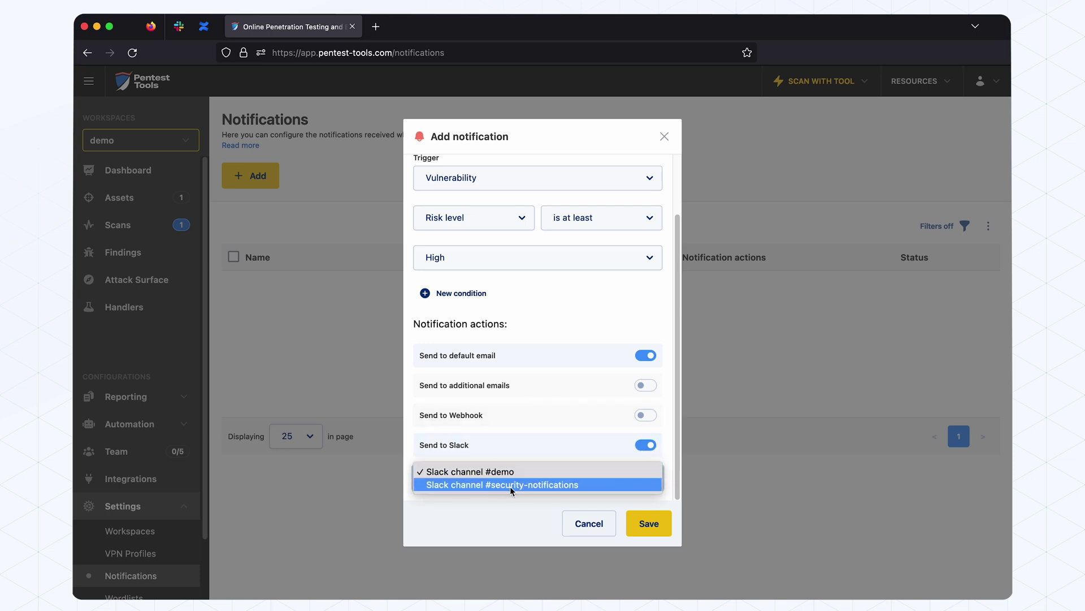
{"action": "left_click", "coordinate": [510, 486]}
{"action": "left_click", "coordinate": [648, 523]}
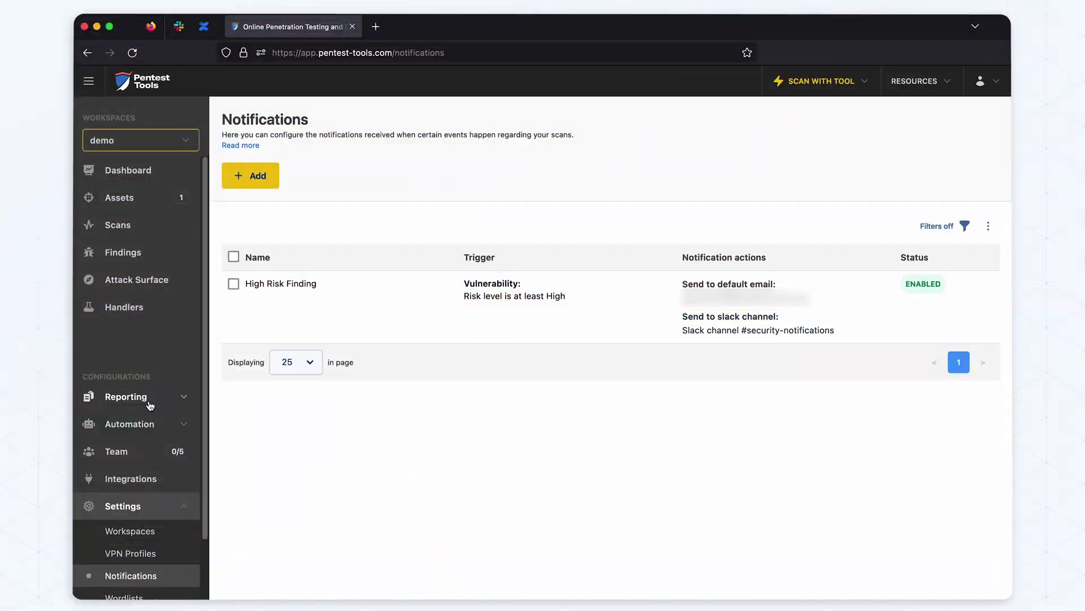
Upload the Pentest Ground favicon as the white-label report logo
{"action": "left_click", "coordinate": [148, 399]}
{"action": "left_click", "coordinate": [143, 487]}
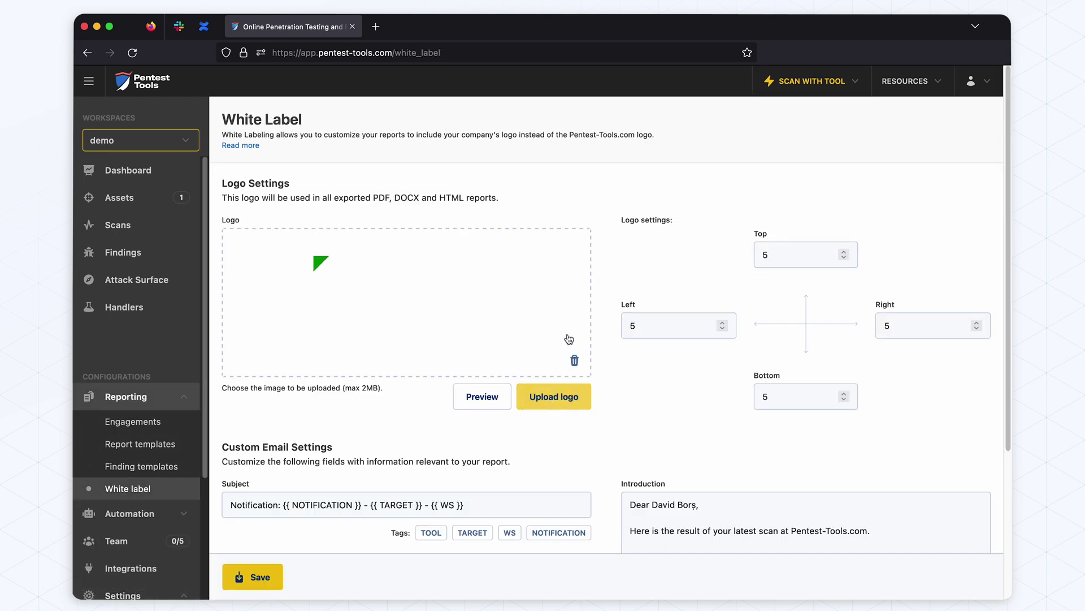
{"action": "left_click", "coordinate": [545, 398]}
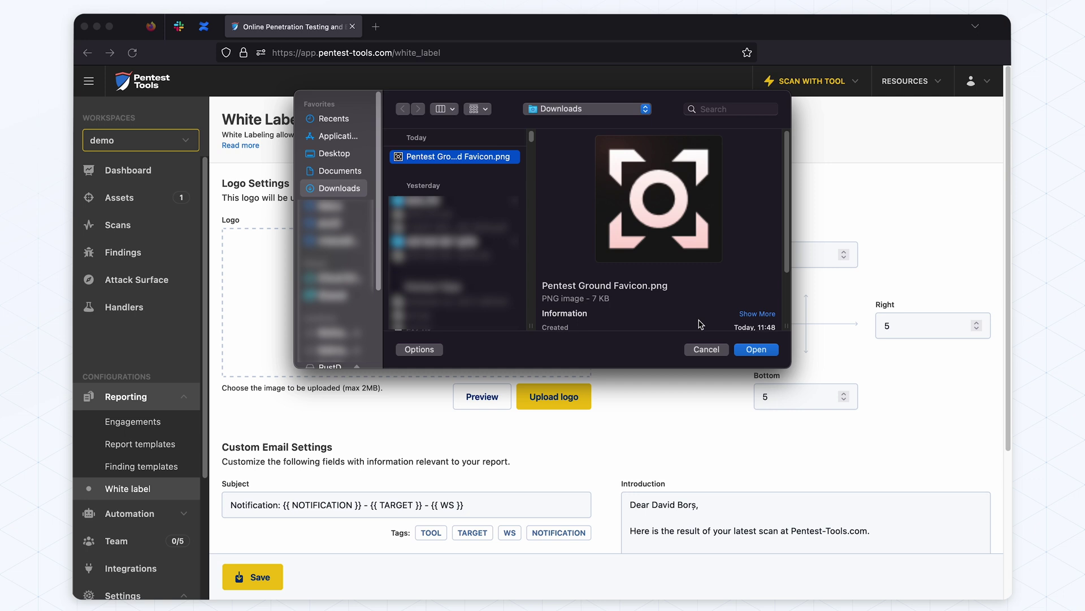
{"action": "left_click", "coordinate": [756, 350]}
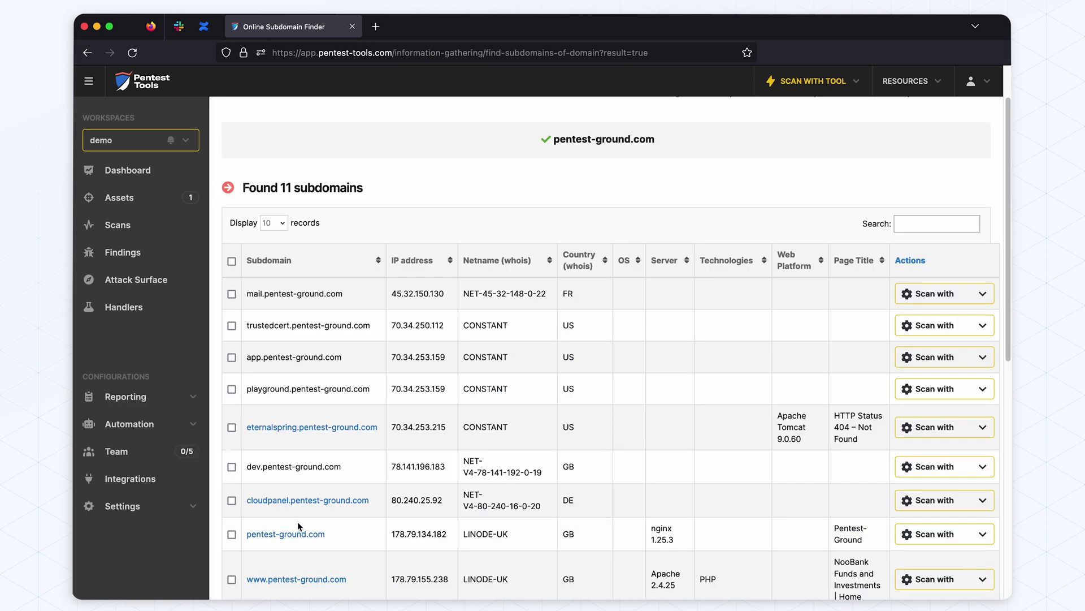
Scan the full port range 1-65535, confirm authorization, and start the port scan
{"action": "scroll", "coordinate": [297, 521], "scroll_direction": "down", "scroll_amount": 2}
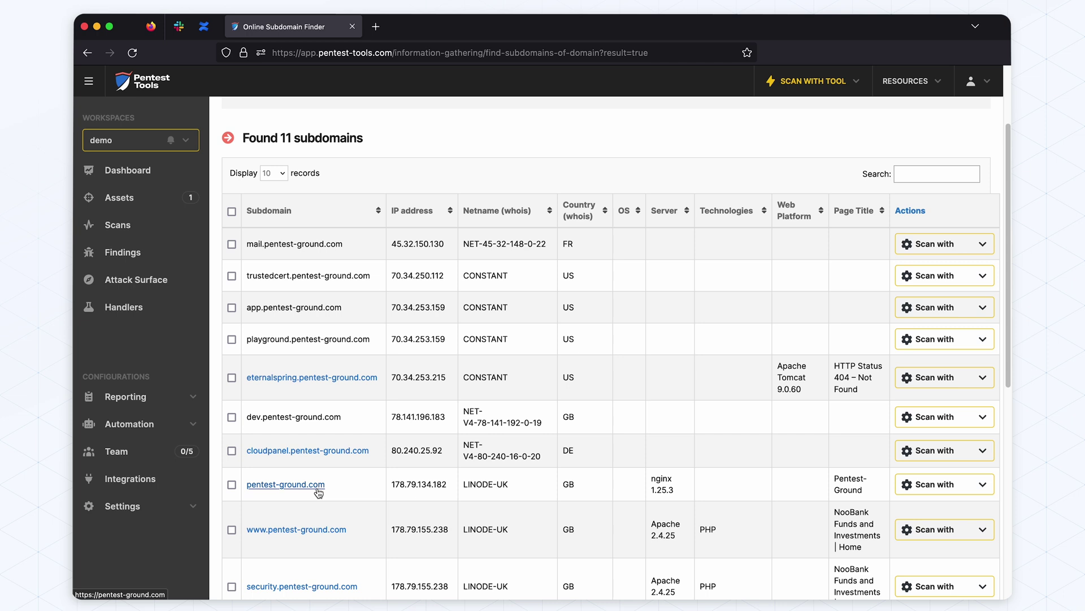
{"action": "scroll", "coordinate": [318, 492], "scroll_direction": "down", "scroll_amount": 1}
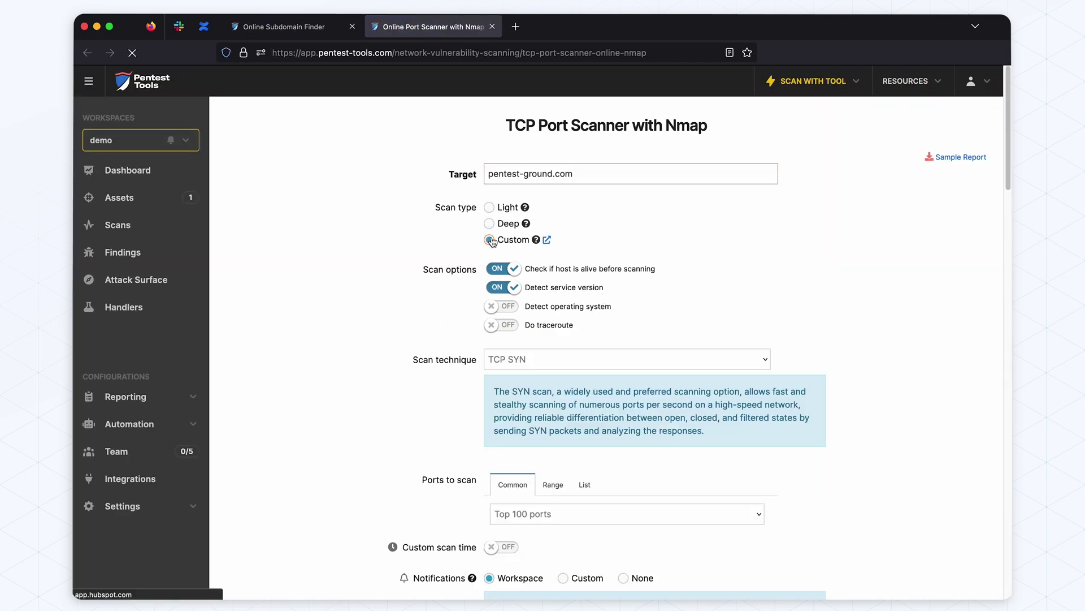
{"action": "left_click", "coordinate": [553, 485]}
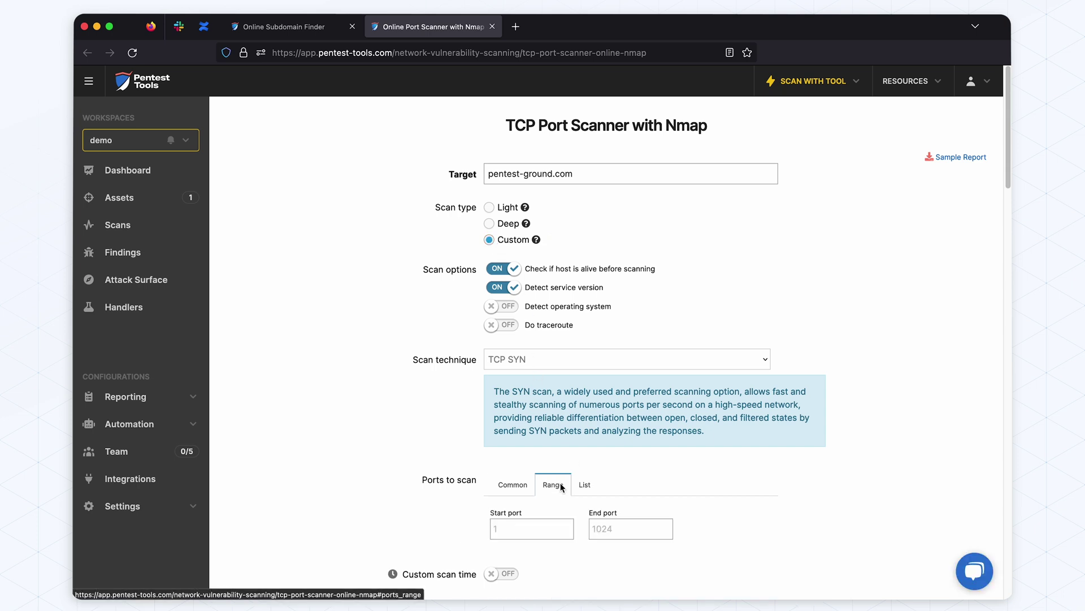
{"action": "left_click", "coordinate": [529, 486]}
{"action": "left_click", "coordinate": [532, 512]}
{"action": "left_click", "coordinate": [538, 549]}
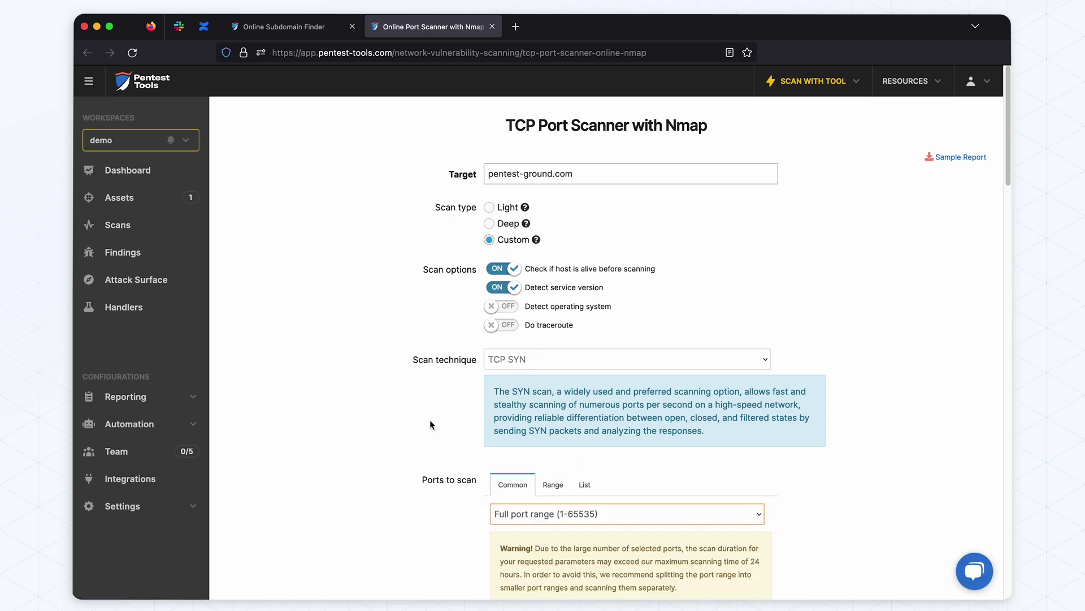
{"action": "scroll", "coordinate": [429, 419], "scroll_direction": "down", "scroll_amount": 5}
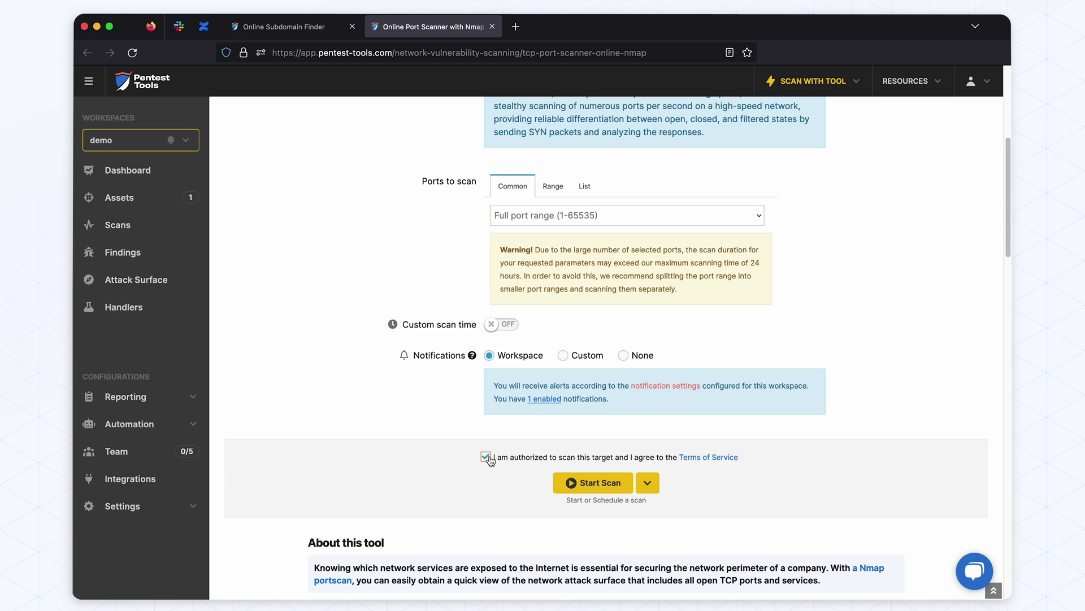
{"action": "left_click", "coordinate": [485, 456]}
{"action": "left_click", "coordinate": [594, 482]}
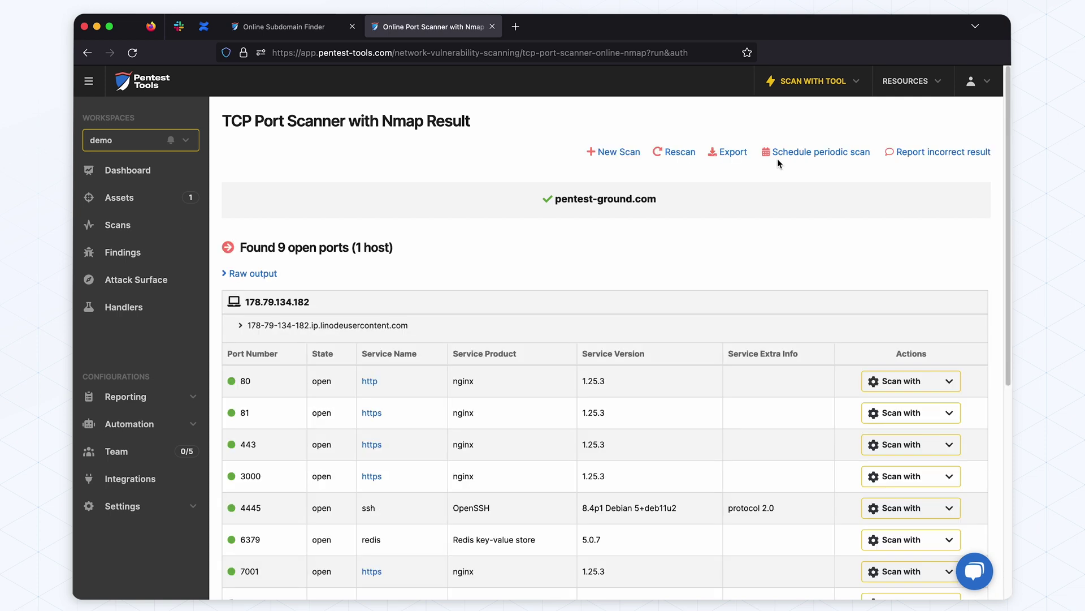
Review the open-port results, highlighting the OpenSSH and Redis service entries
{"action": "scroll", "coordinate": [684, 287], "scroll_direction": "down", "scroll_amount": 3}
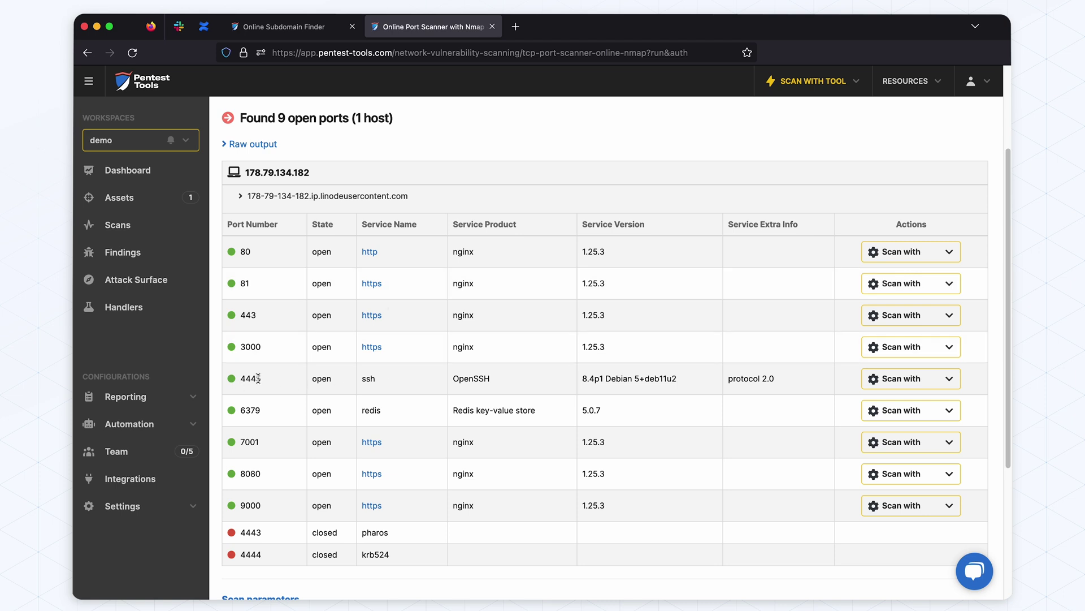
{"action": "left_click_drag", "start_coordinate": [439, 382], "coordinate": [502, 380]}
{"action": "left_click", "coordinate": [532, 381]}
{"action": "scroll", "coordinate": [526, 378], "scroll_direction": "down", "scroll_amount": 1}
{"action": "left_click_drag", "start_coordinate": [454, 362], "coordinate": [537, 352]}
{"action": "left_click", "coordinate": [537, 351]}
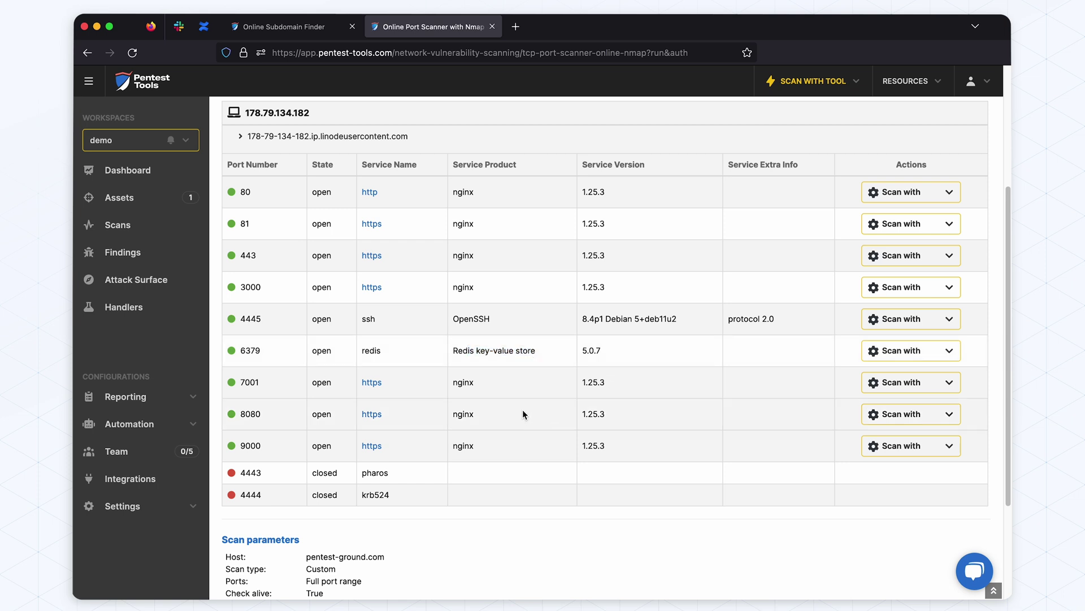
{"action": "scroll", "coordinate": [523, 414], "scroll_direction": "up", "scroll_amount": 1}
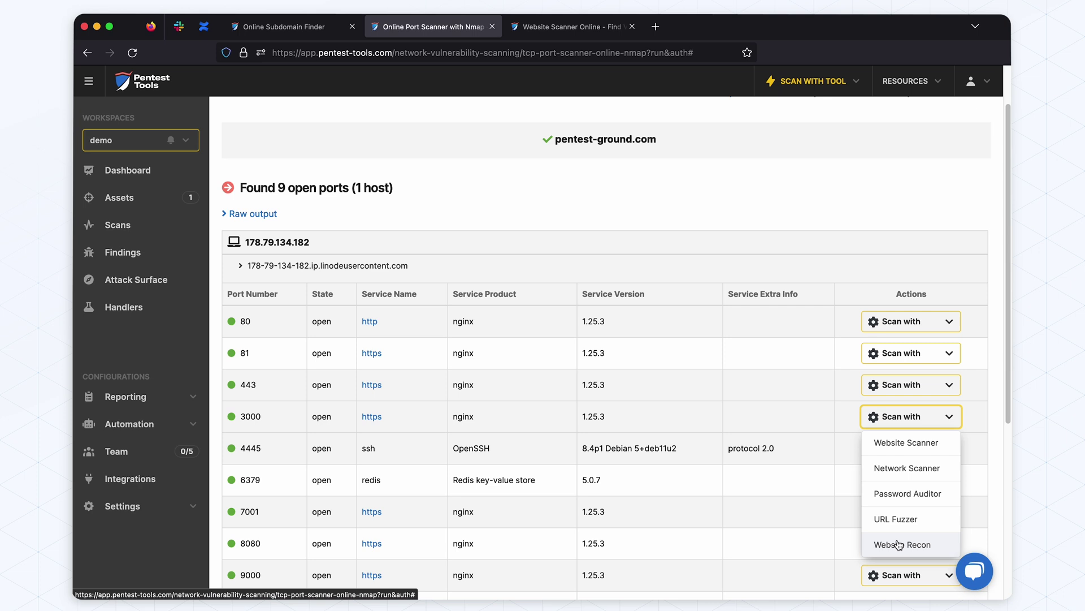
Launch Website Recon on ports 3000 and 81, starting the port 3000 scan
{"action": "left_click", "coordinate": [893, 545]}
{"action": "left_click", "coordinate": [455, 28]}
{"action": "left_click", "coordinate": [922, 412]}
{"action": "left_click", "coordinate": [899, 536]}
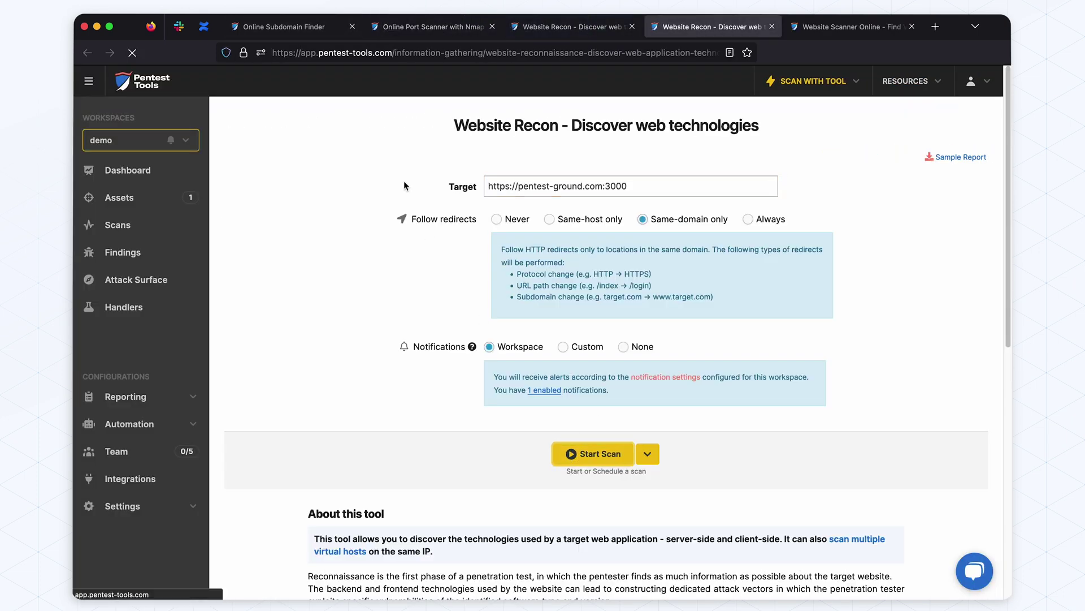
{"action": "left_click", "coordinate": [593, 453]}
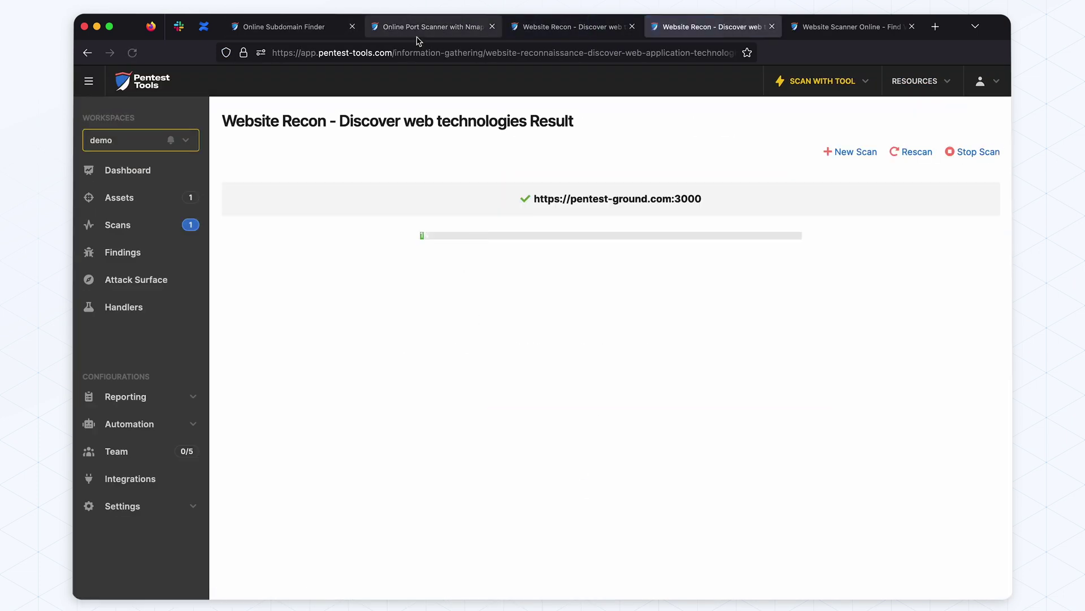
{"action": "left_click", "coordinate": [430, 27]}
Launch Website Recon on ports 7001 and 8080, starting the port 8080 scan
{"action": "scroll", "coordinate": [609, 311], "scroll_direction": "down", "scroll_amount": 2}
{"action": "left_click", "coordinate": [905, 403]}
{"action": "left_click", "coordinate": [905, 531]}
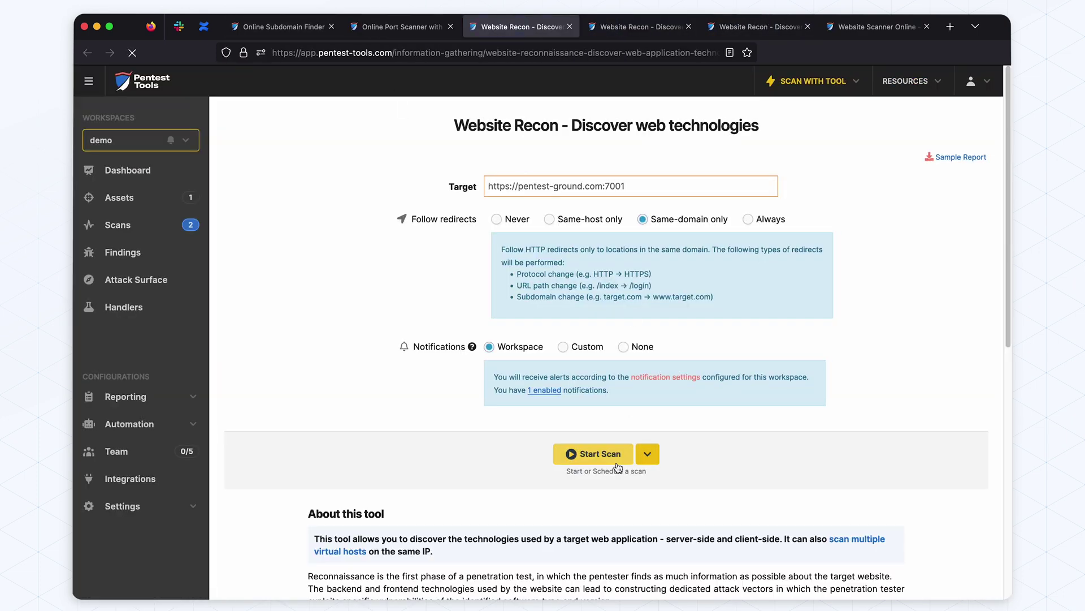
{"action": "key", "text": "ctrl+shift+Tab"}
{"action": "scroll", "coordinate": [633, 328], "scroll_direction": "down", "scroll_amount": 2}
{"action": "left_click", "coordinate": [911, 492]}
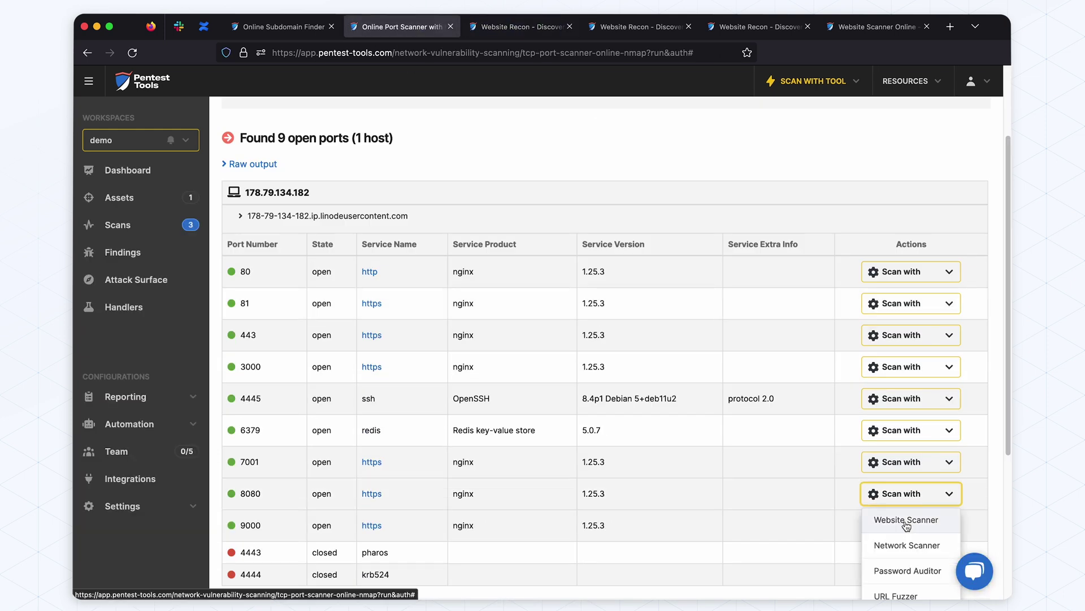
{"action": "scroll", "coordinate": [939, 520], "scroll_direction": "down", "scroll_amount": 1}
{"action": "left_click", "coordinate": [902, 561]}
{"action": "left_click", "coordinate": [529, 453]}
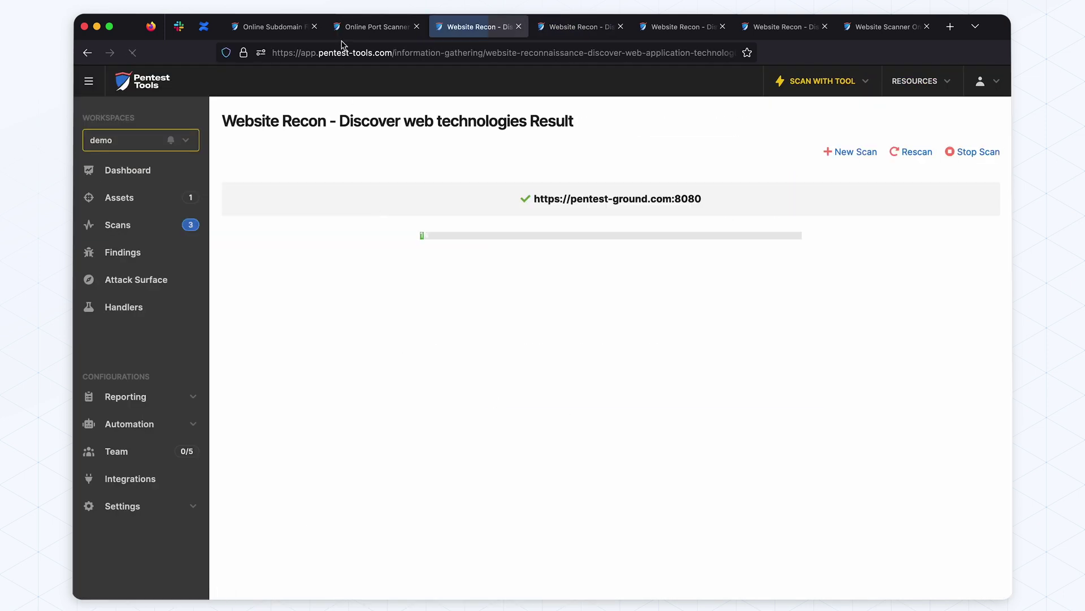
Close the extra Website Recon tabs and browse the workspace's list of scans
{"action": "key", "text": "ctrl+shift+Tab"}
{"action": "left_click", "coordinate": [519, 27]}
{"action": "left_click", "coordinate": [518, 27]}
{"action": "left_click", "coordinate": [518, 26]}
{"action": "left_click", "coordinate": [519, 26]}
{"action": "left_click", "coordinate": [519, 26]}
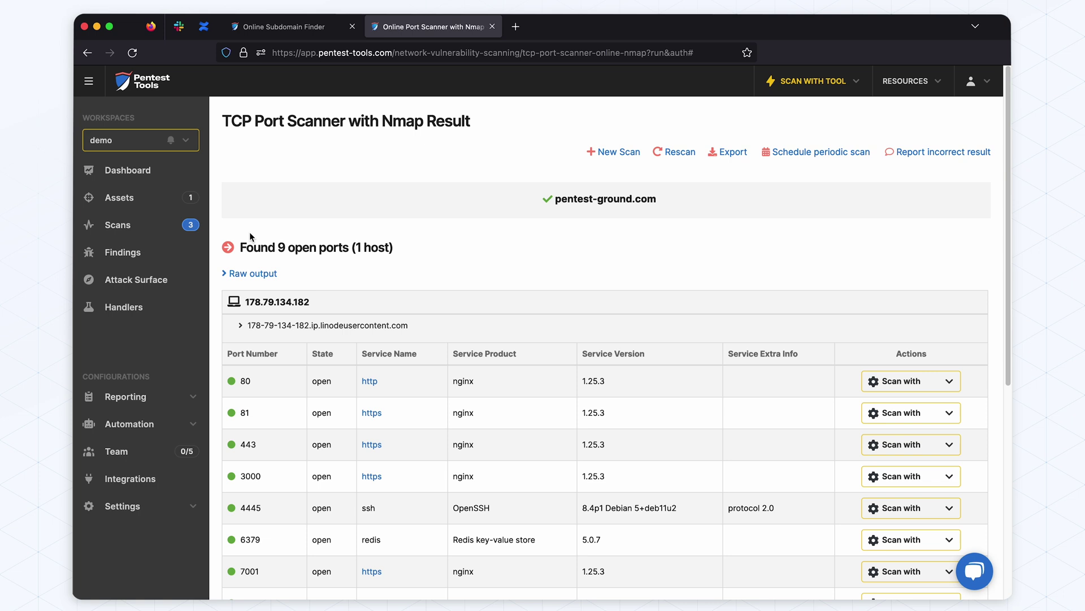
{"action": "left_click", "coordinate": [144, 227]}
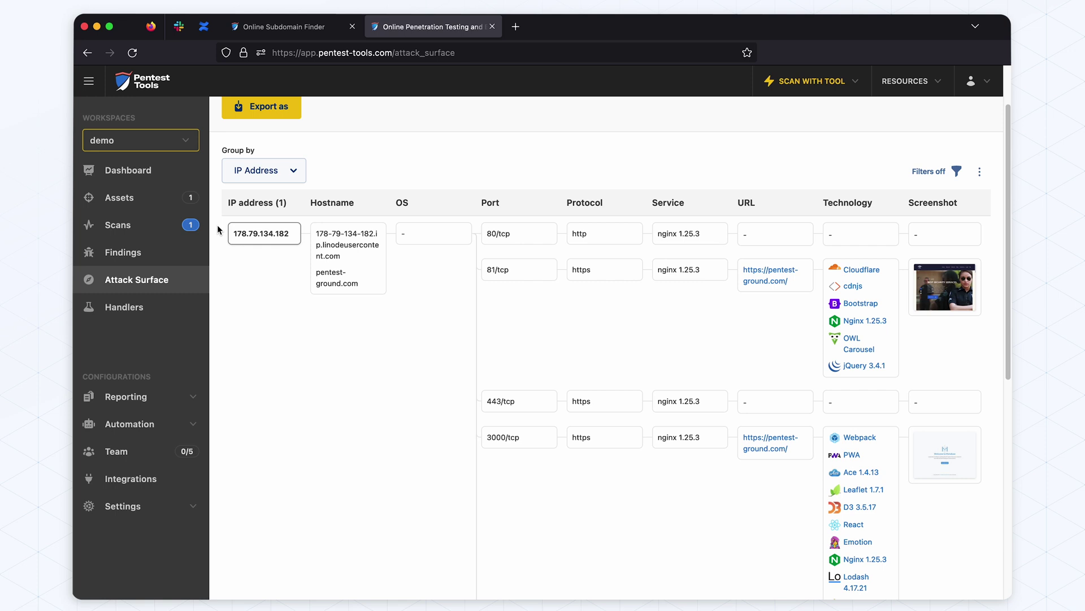
{"action": "scroll", "coordinate": [503, 283], "scroll_direction": "down", "scroll_amount": 12}
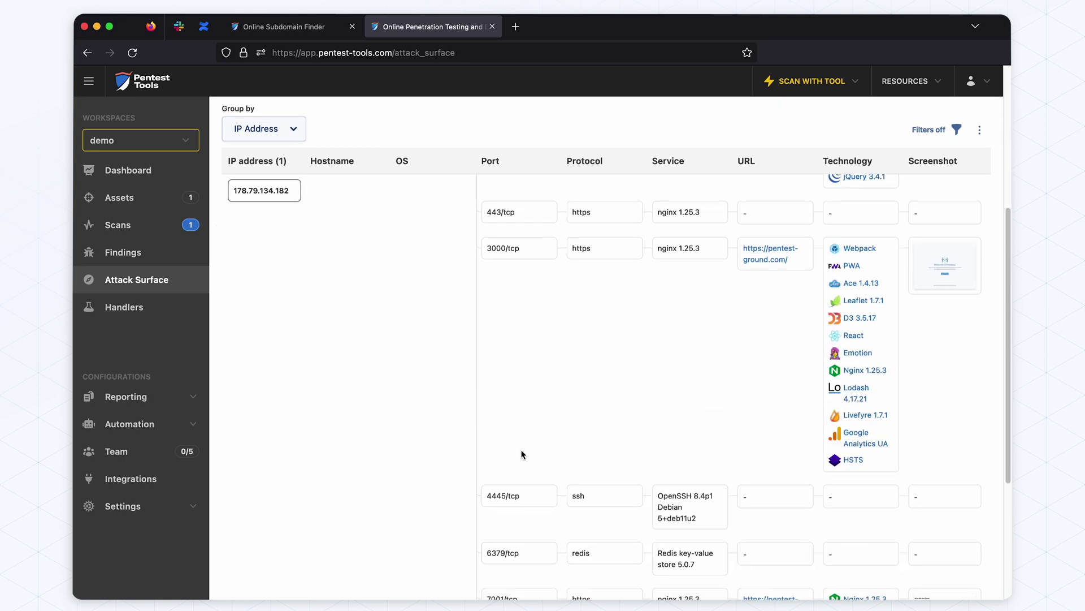
{"action": "scroll", "coordinate": [540, 411], "scroll_direction": "up", "scroll_amount": 8}
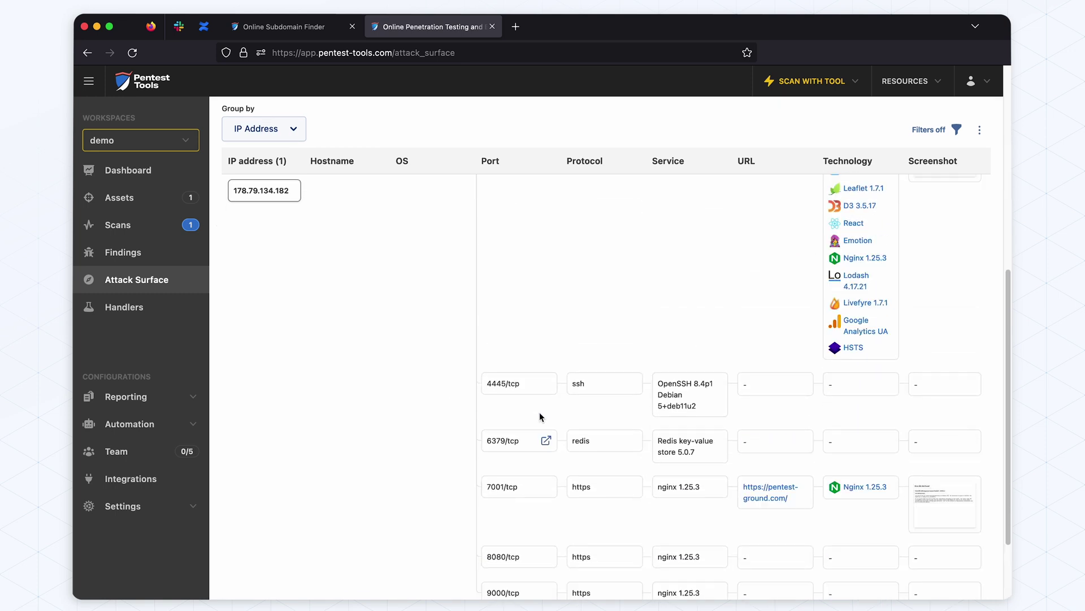
{"action": "scroll", "coordinate": [792, 362], "scroll_direction": "up", "scroll_amount": 4}
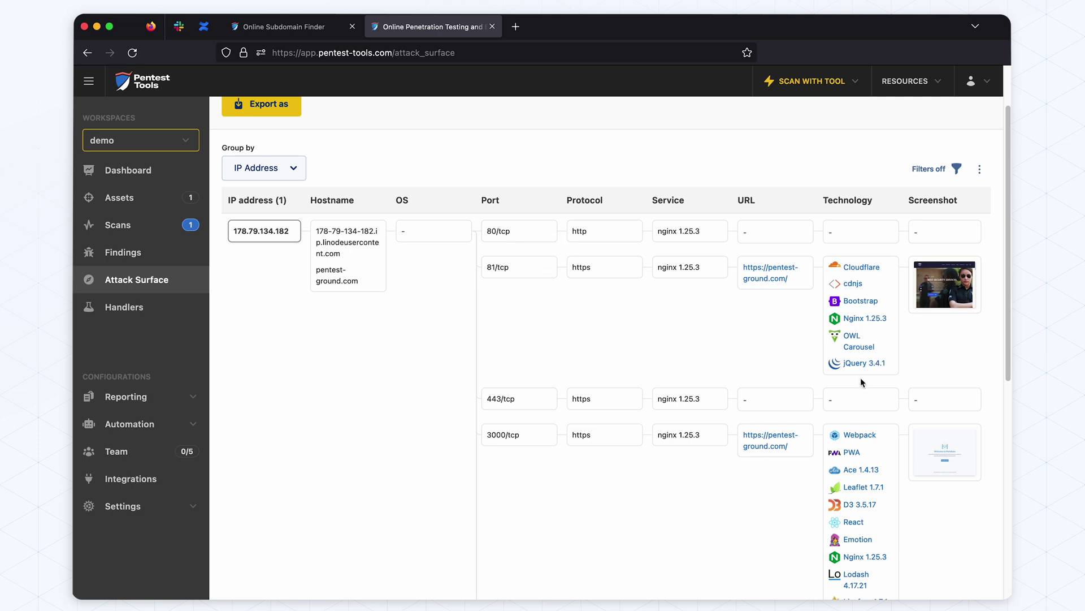
{"action": "left_click", "coordinate": [930, 297]}
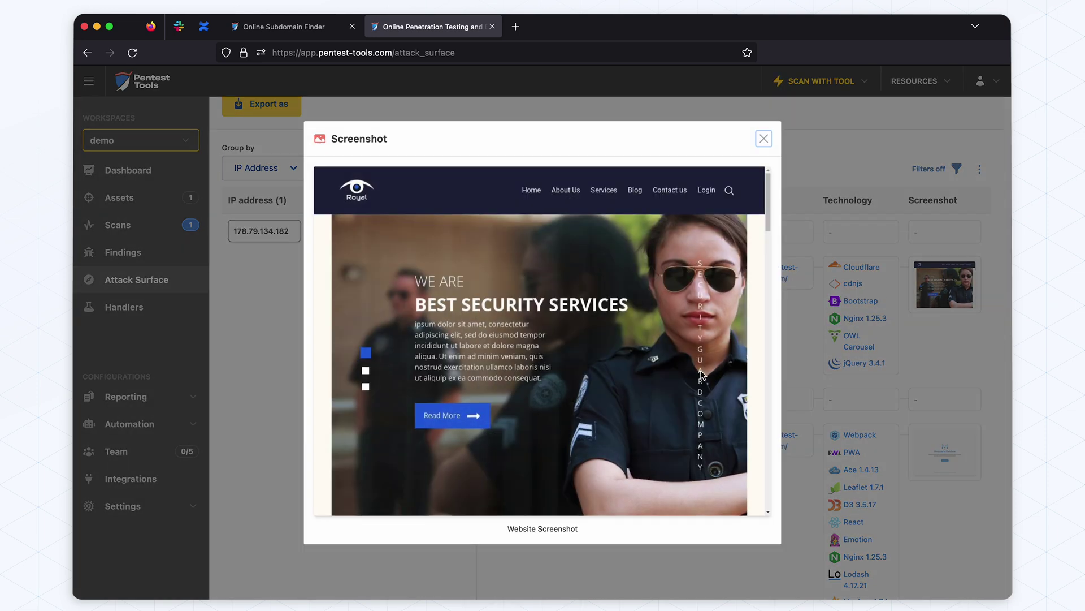
{"action": "left_click", "coordinate": [828, 378]}
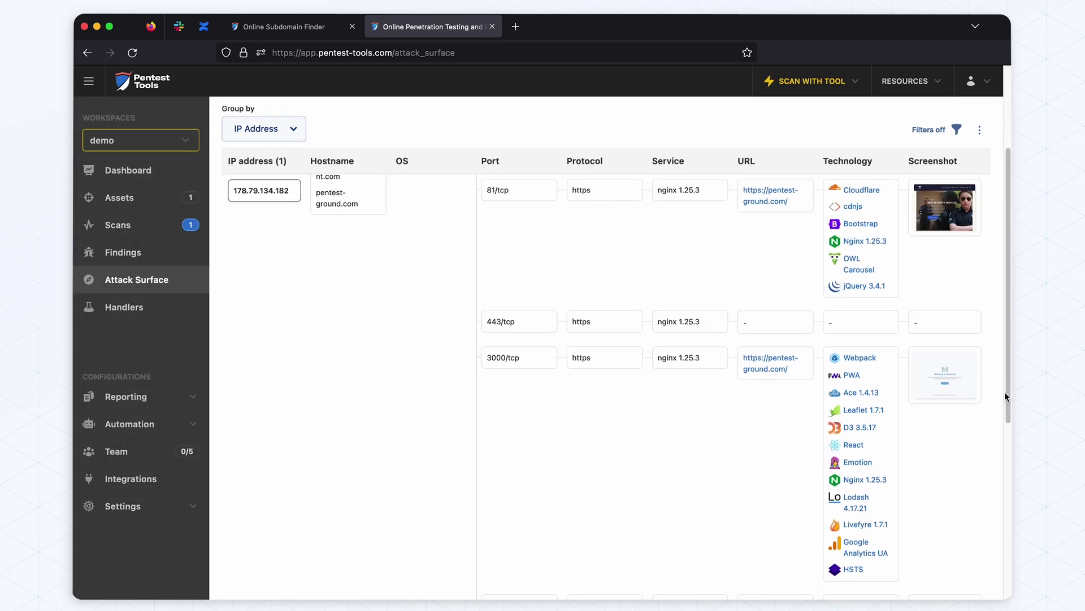
{"action": "left_click", "coordinate": [925, 377]}
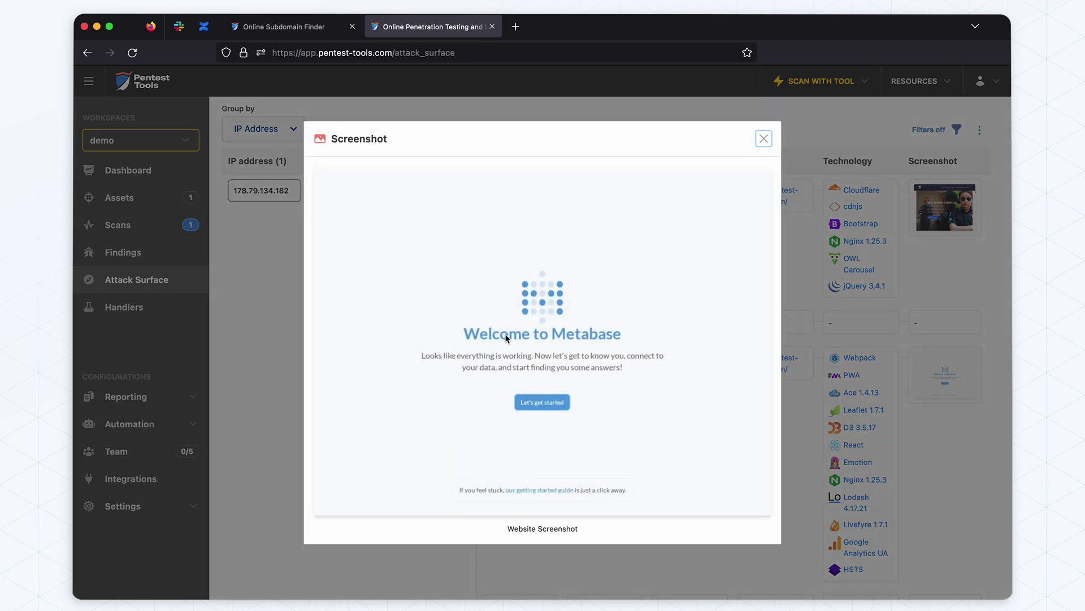
{"action": "left_click", "coordinate": [867, 324]}
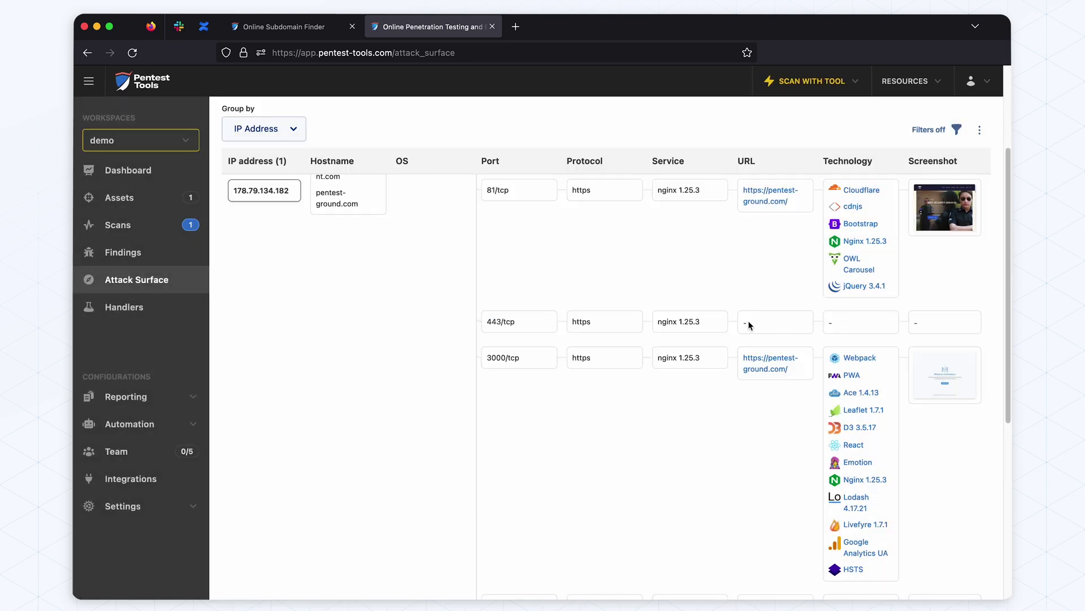
{"action": "scroll", "coordinate": [735, 321], "scroll_direction": "down", "scroll_amount": 5}
{"action": "scroll", "coordinate": [735, 322], "scroll_direction": "down", "scroll_amount": 3}
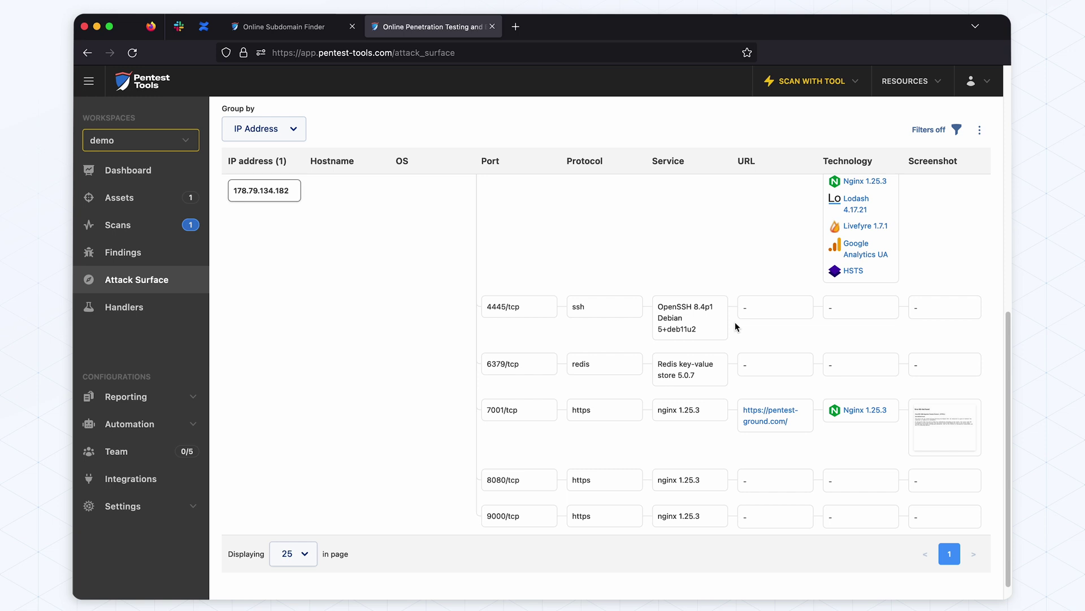
{"action": "left_click", "coordinate": [925, 411]}
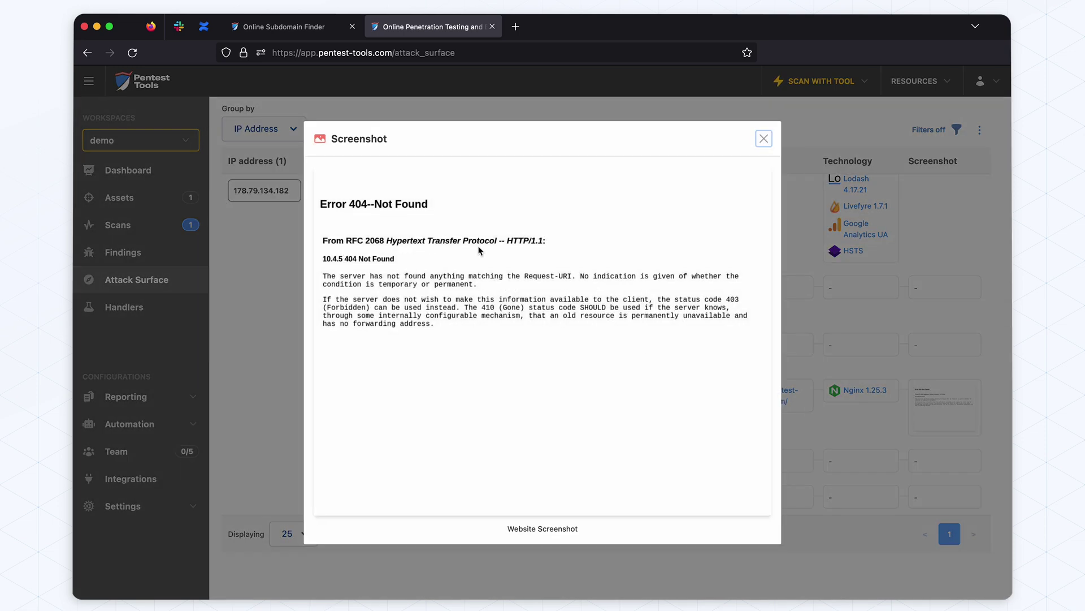
{"action": "left_click", "coordinate": [857, 321]}
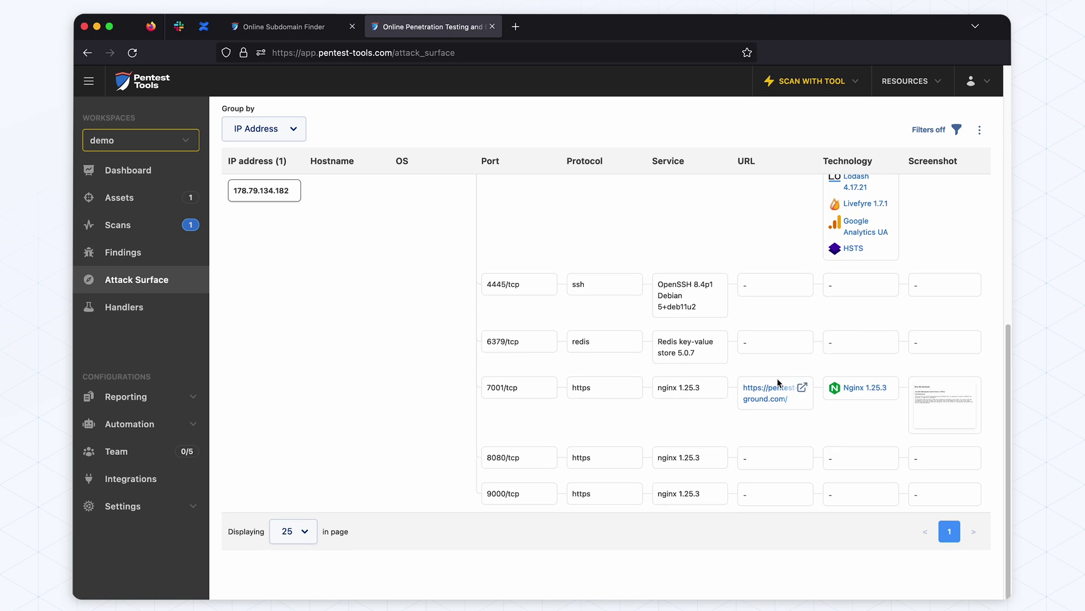
{"action": "key", "text": "super+r"}
{"action": "scroll", "coordinate": [778, 383], "scroll_direction": "down", "scroll_amount": 5}
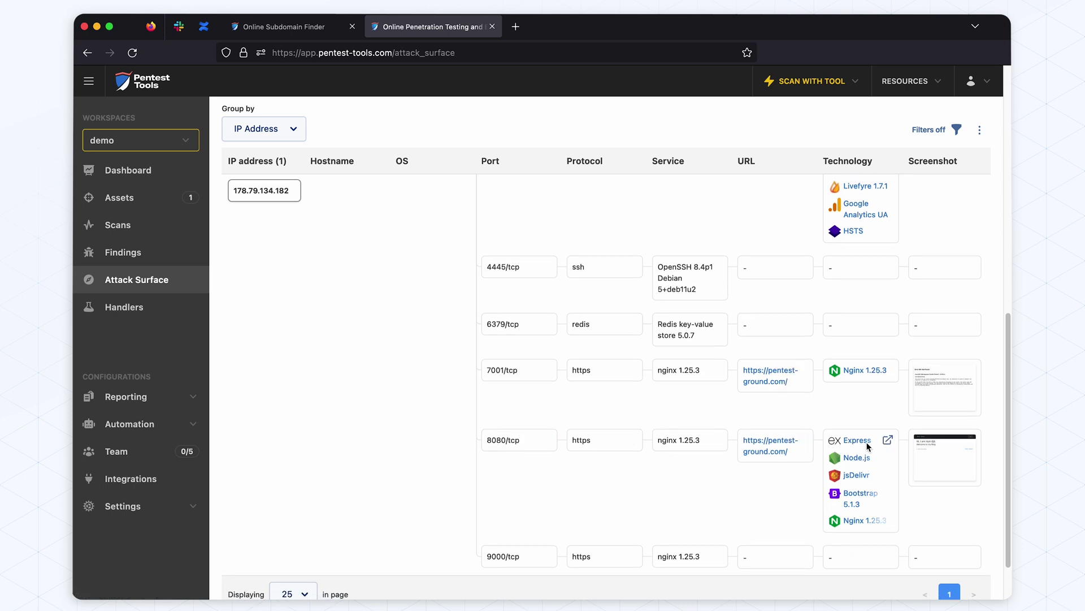
{"action": "left_click", "coordinate": [912, 482]}
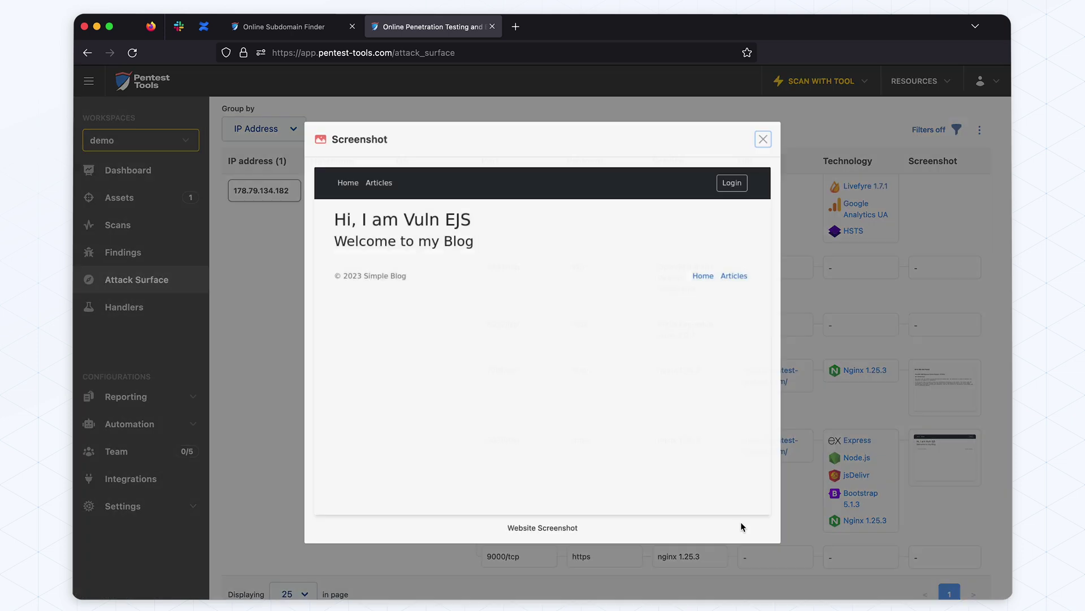
{"action": "left_click", "coordinate": [884, 365]}
{"action": "scroll", "coordinate": [798, 366], "scroll_direction": "up", "scroll_amount": 4}
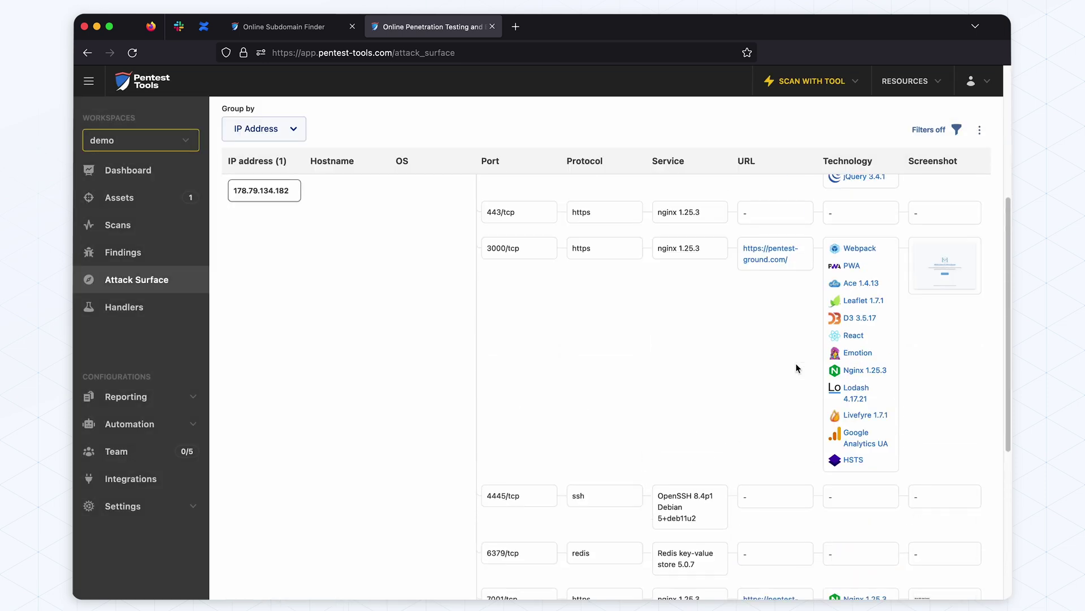
{"action": "scroll", "coordinate": [795, 368], "scroll_direction": "up", "scroll_amount": 5}
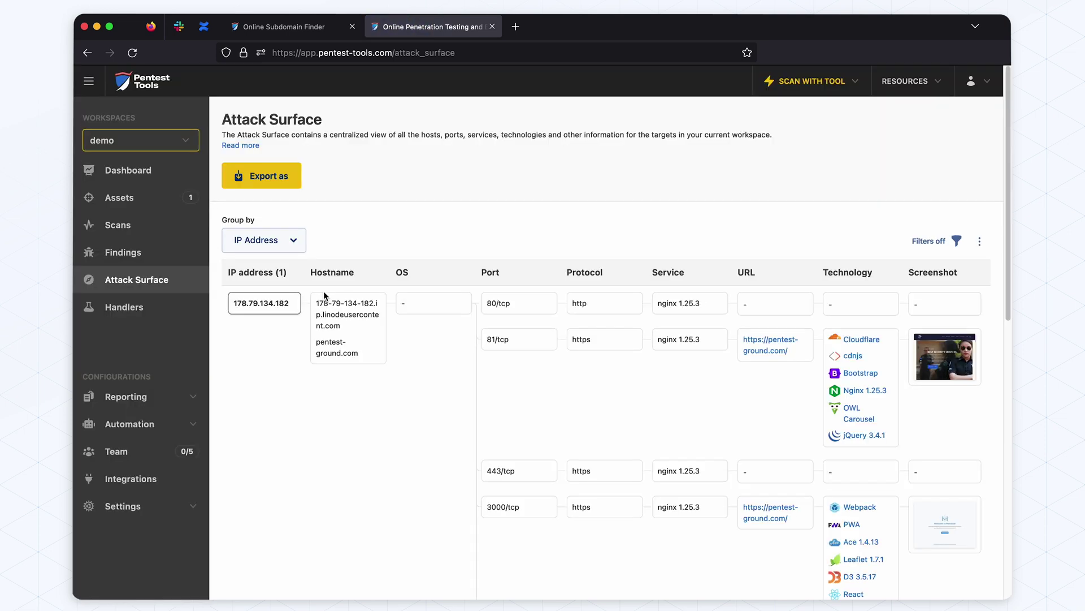
From Assets, start a Website Scanner scan on the pentest-ground.com:81 target
{"action": "left_click", "coordinate": [140, 204]}
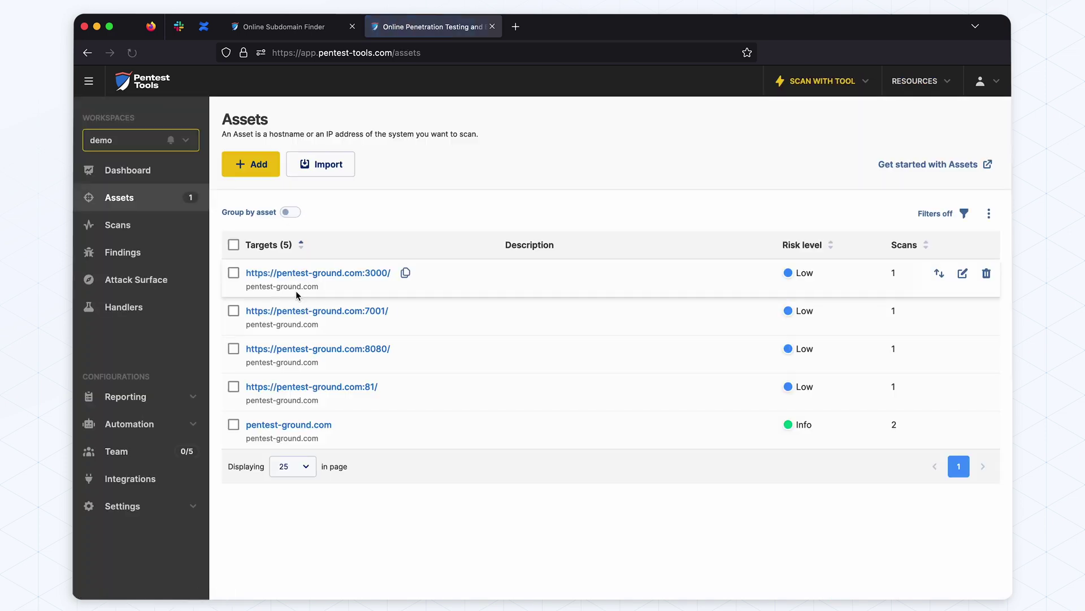
{"action": "left_click", "coordinate": [233, 387]}
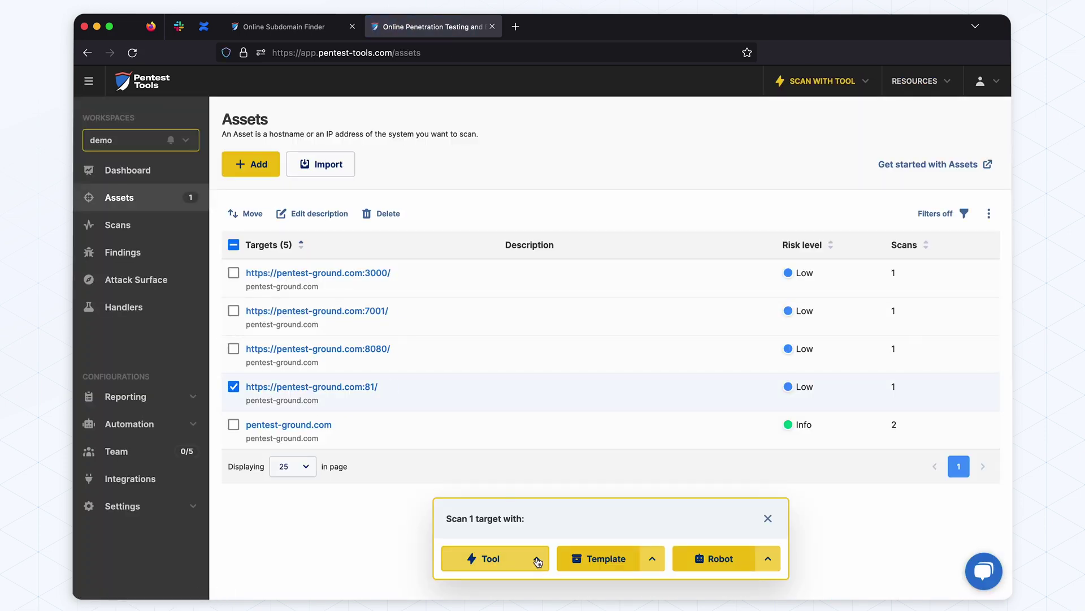
{"action": "left_click", "coordinate": [537, 560]}
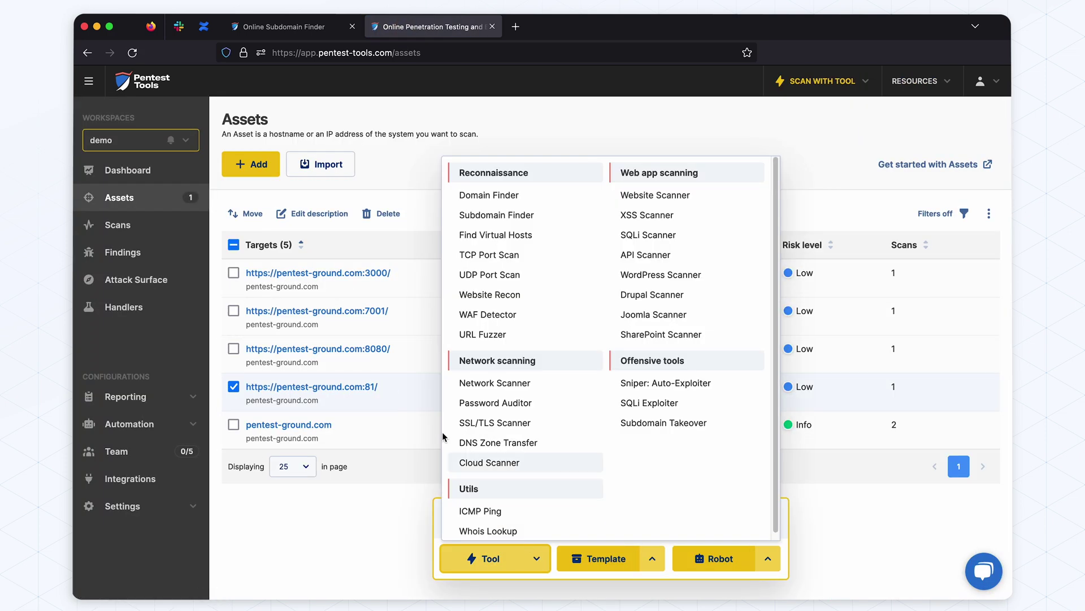
{"action": "left_click", "coordinate": [651, 197]}
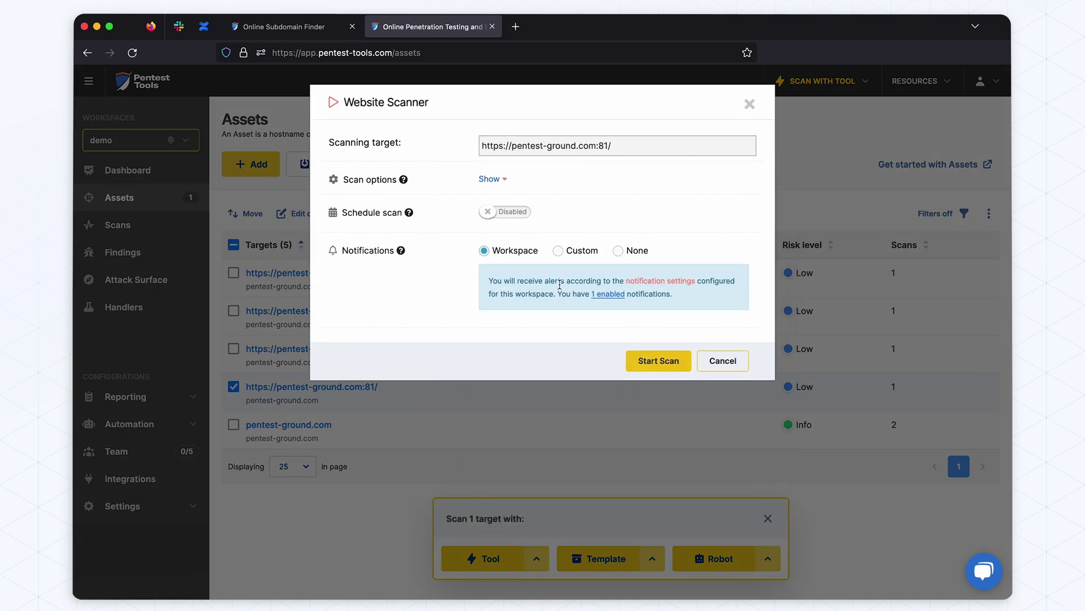
{"action": "left_click", "coordinate": [637, 362]}
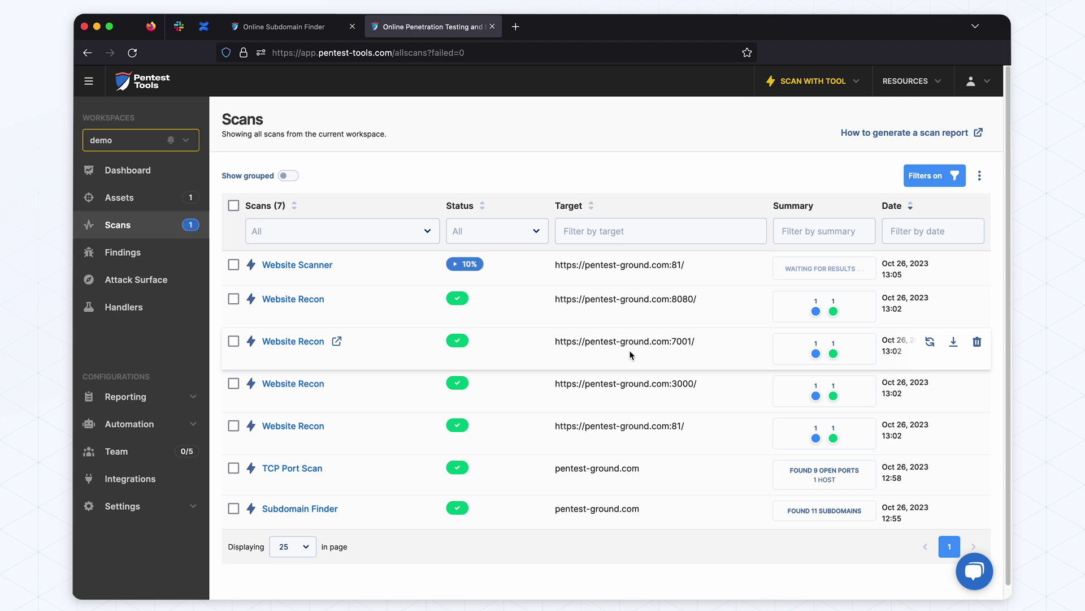
Set up a Custom Network Scanner run on pentest-ground.com with Version-based, Sniper, Nuclei and OpenVAS enabled
{"action": "left_click", "coordinate": [813, 81]}
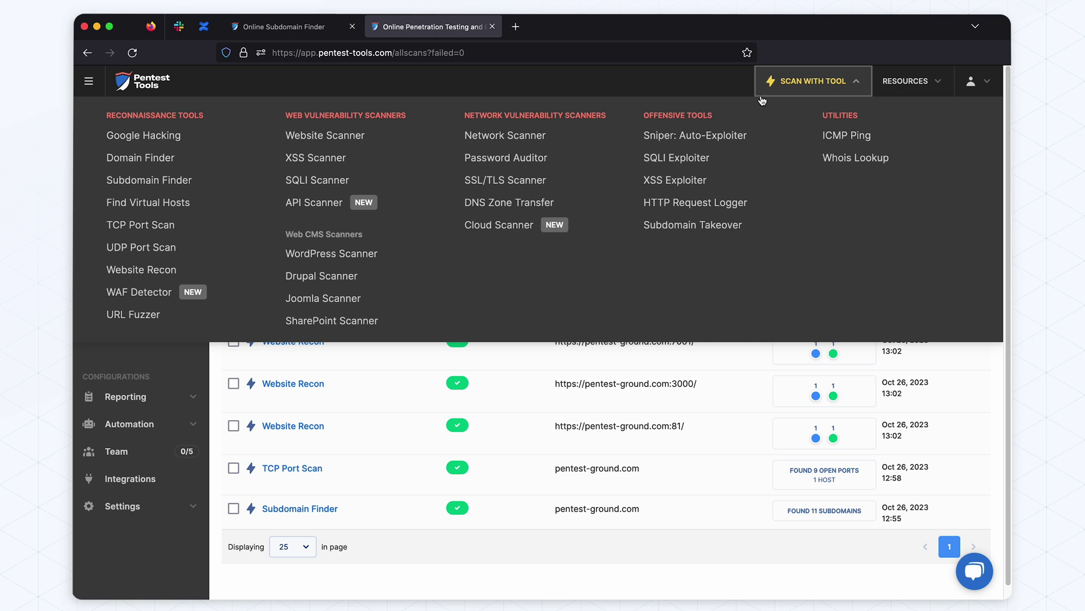
{"action": "left_click", "coordinate": [546, 146]}
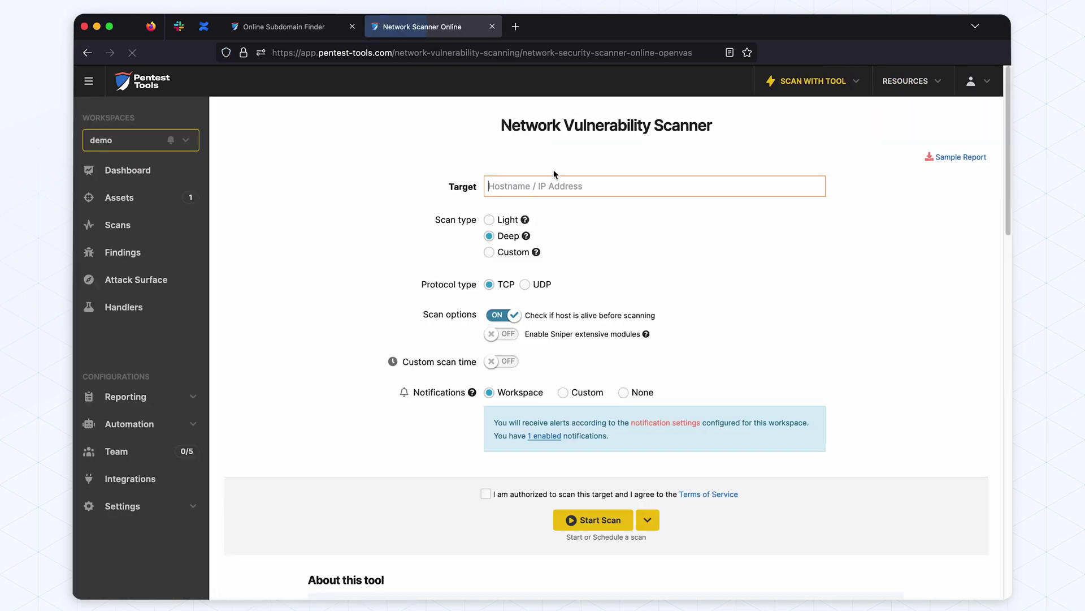
{"action": "type", "text": "pentest"}
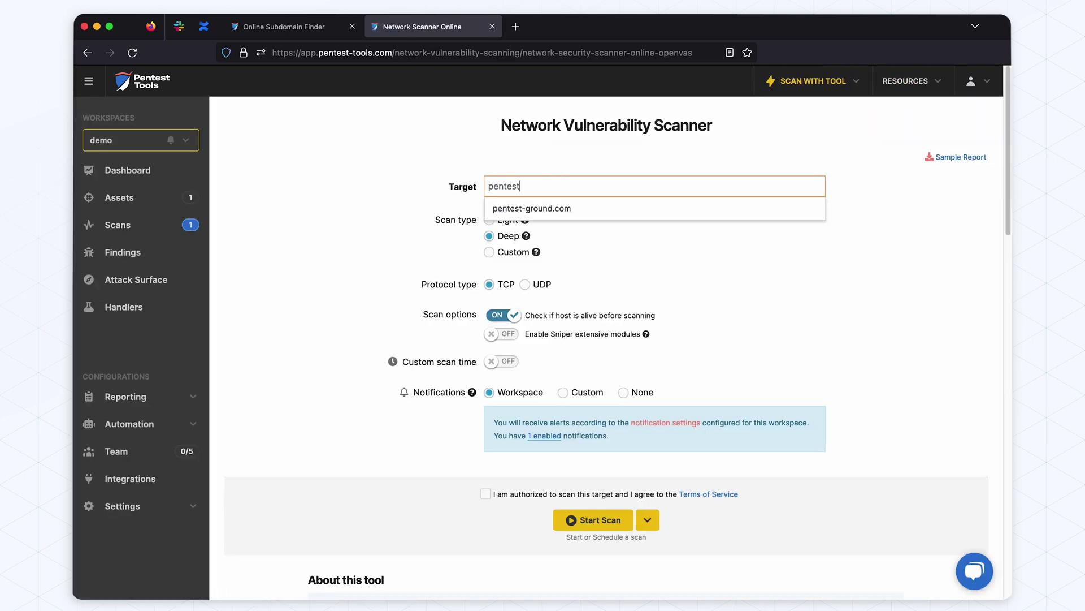
{"action": "type", "text": "-"}
{"action": "key", "text": "Down"}
{"action": "key", "text": "Return"}
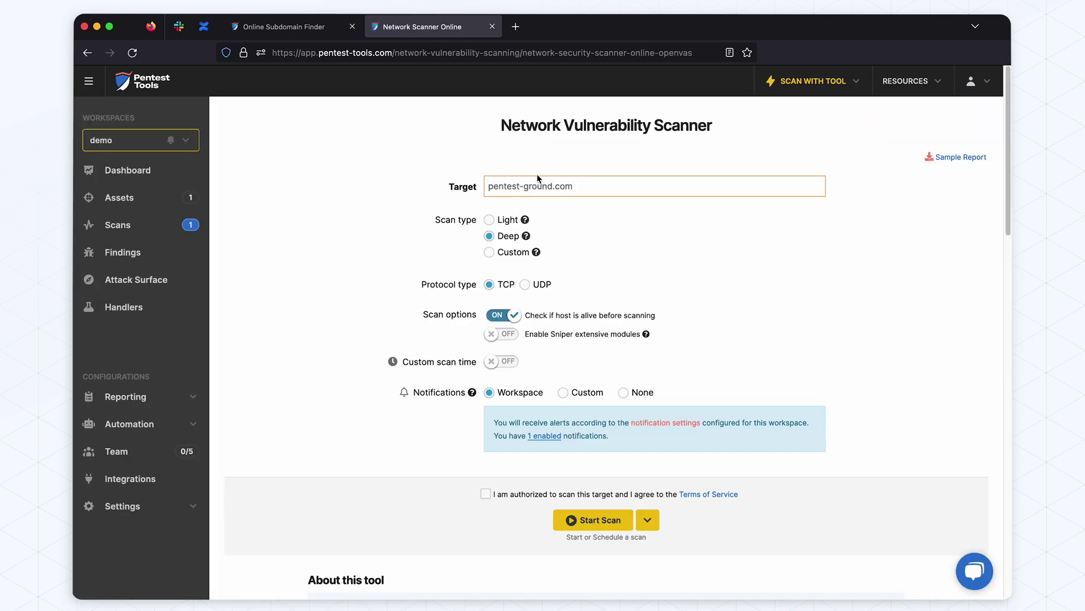
{"action": "left_click", "coordinate": [489, 252]}
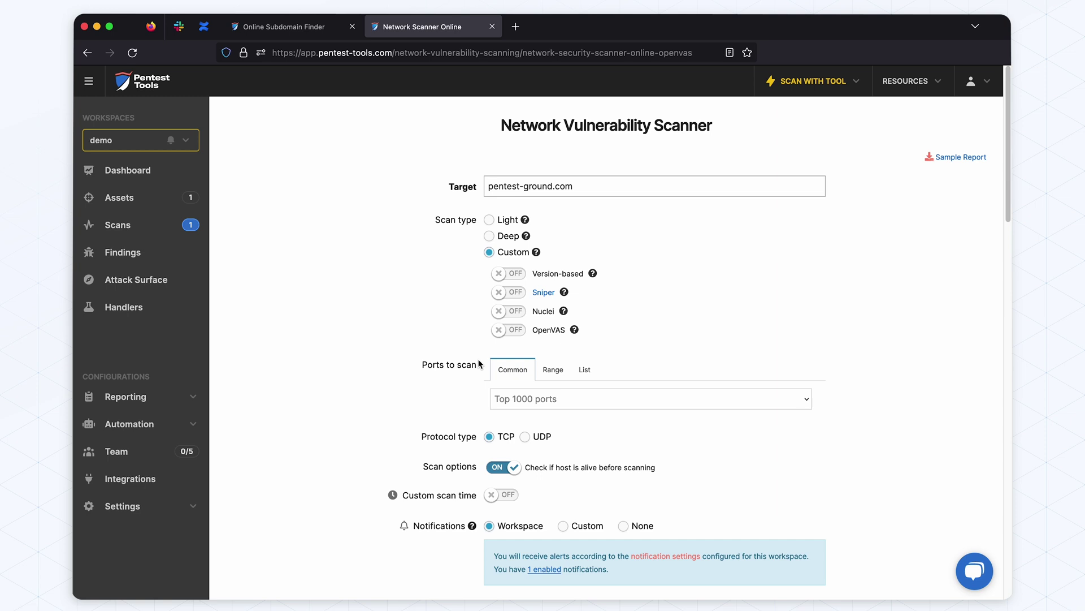
{"action": "left_click", "coordinate": [511, 274]}
{"action": "left_click", "coordinate": [512, 292]}
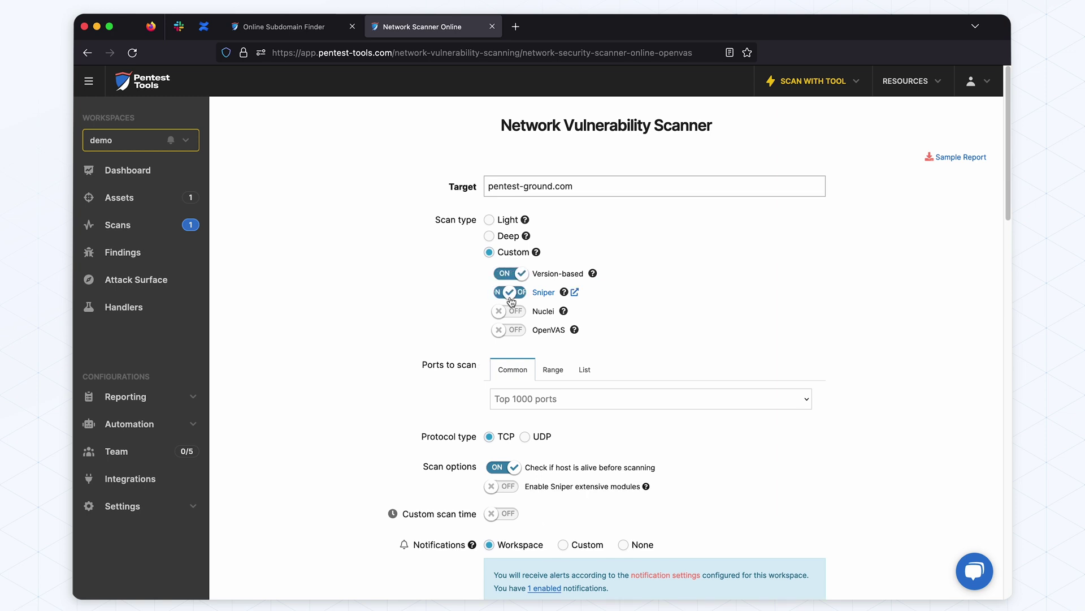
{"action": "left_click", "coordinate": [511, 311]}
{"action": "left_click", "coordinate": [512, 331]}
Limit the scan to the port list 8080,3000,7001, confirm authorization and start the scan
{"action": "left_click", "coordinate": [585, 370]}
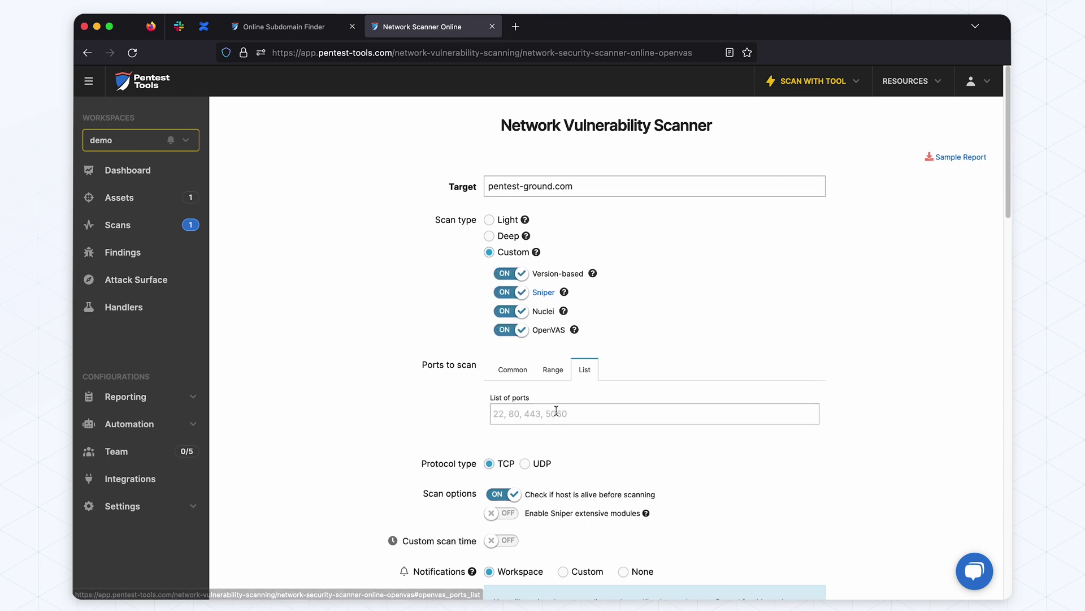
{"action": "left_click", "coordinate": [555, 411]}
{"action": "type", "text": "8080,3000,7001"}
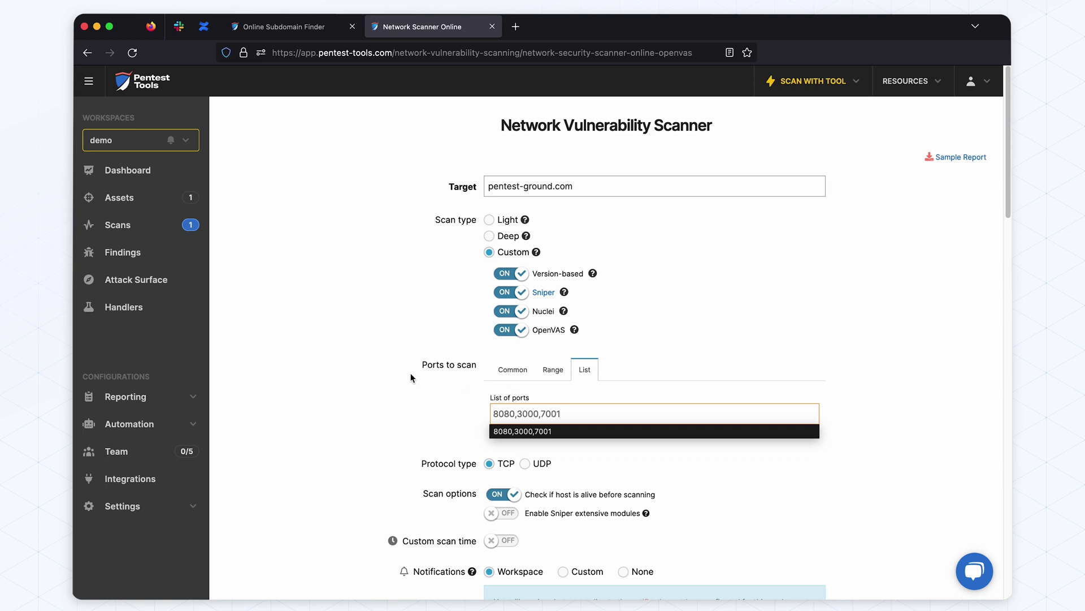
{"action": "left_click", "coordinate": [411, 377]}
{"action": "scroll", "coordinate": [418, 376], "scroll_direction": "down", "scroll_amount": 3}
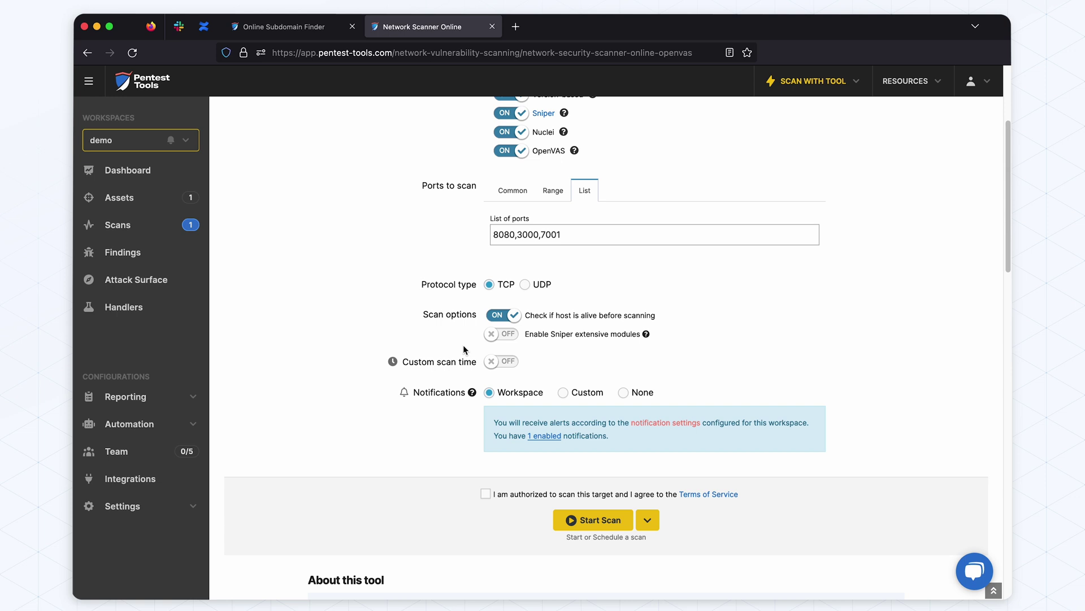
{"action": "scroll", "coordinate": [464, 349], "scroll_direction": "down", "scroll_amount": 1}
{"action": "left_click", "coordinate": [521, 445]}
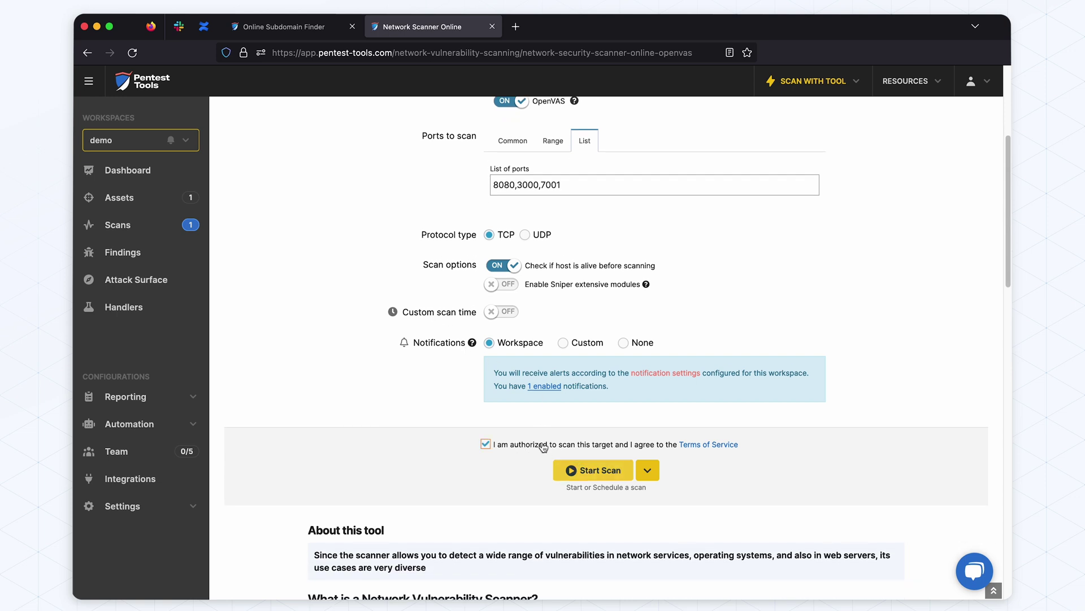
{"action": "left_click", "coordinate": [601, 468]}
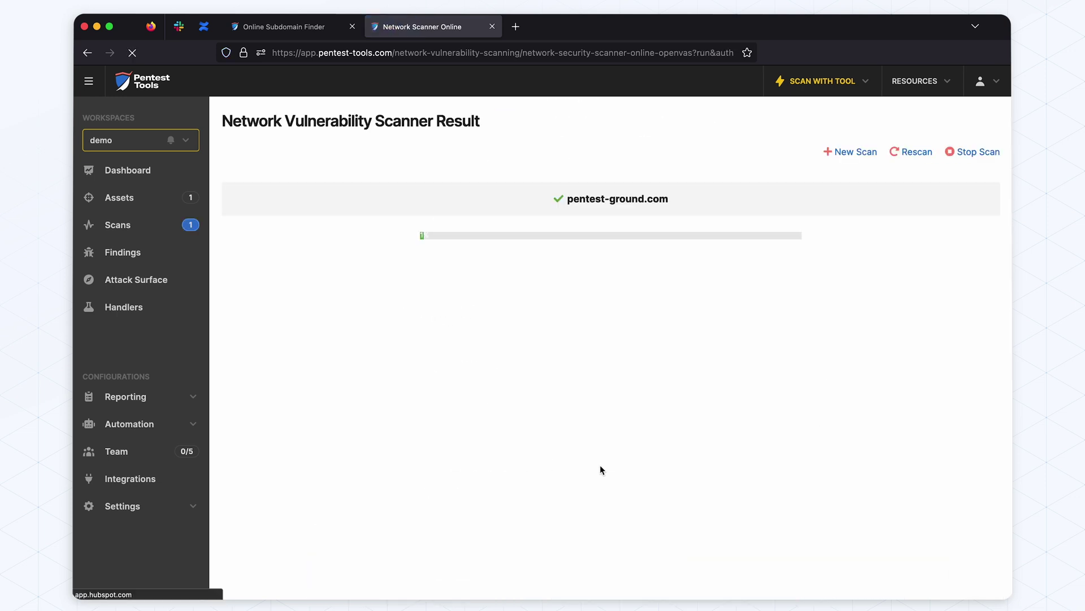
Go to the list of all scans
{"action": "left_click", "coordinate": [151, 225]}
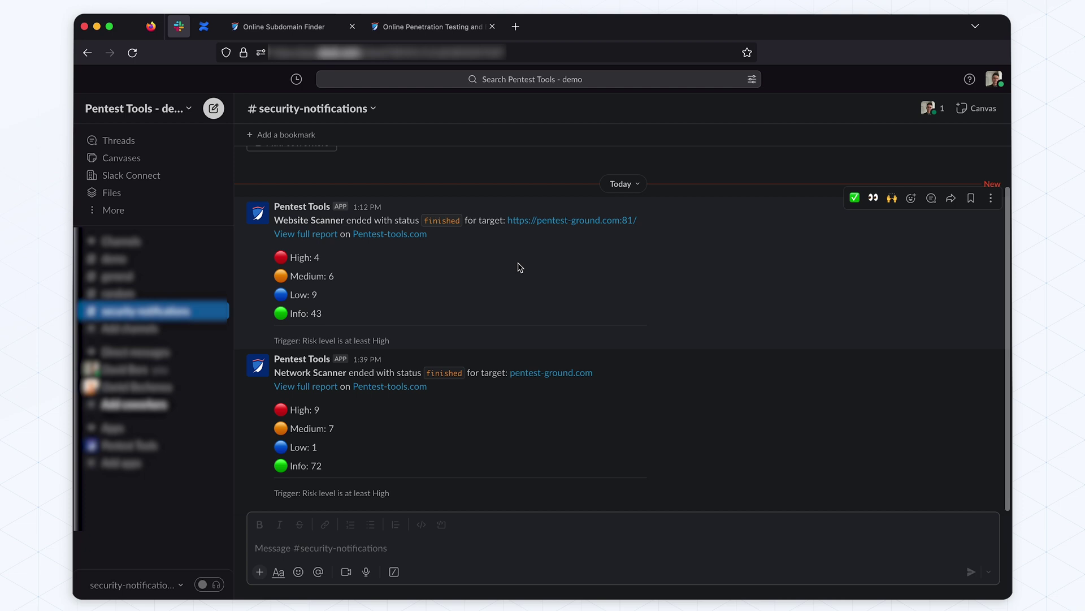
Open the full report from the Slack alert and show SQL Injection's POST /search request/response evidence
{"action": "left_click", "coordinate": [323, 234]}
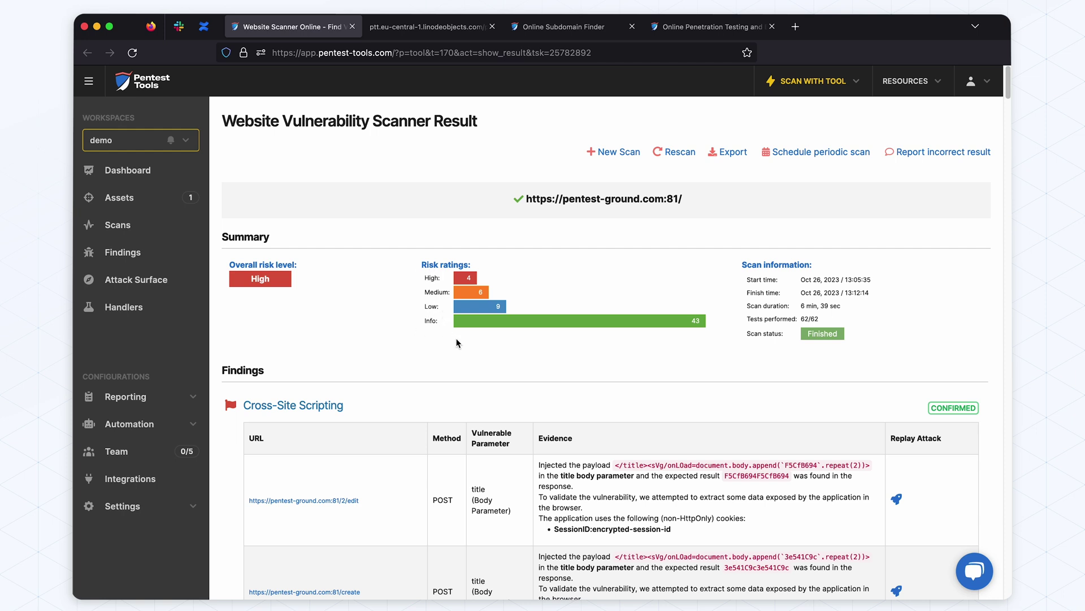
{"action": "scroll", "coordinate": [458, 343], "scroll_direction": "down", "scroll_amount": 5}
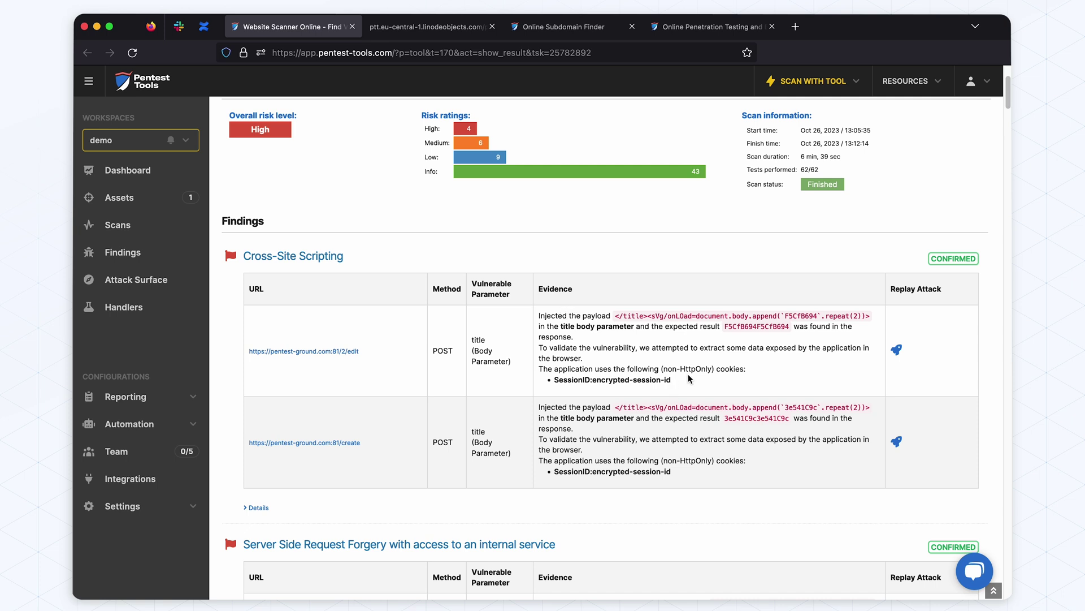
{"action": "scroll", "coordinate": [688, 378], "scroll_direction": "down", "scroll_amount": 5}
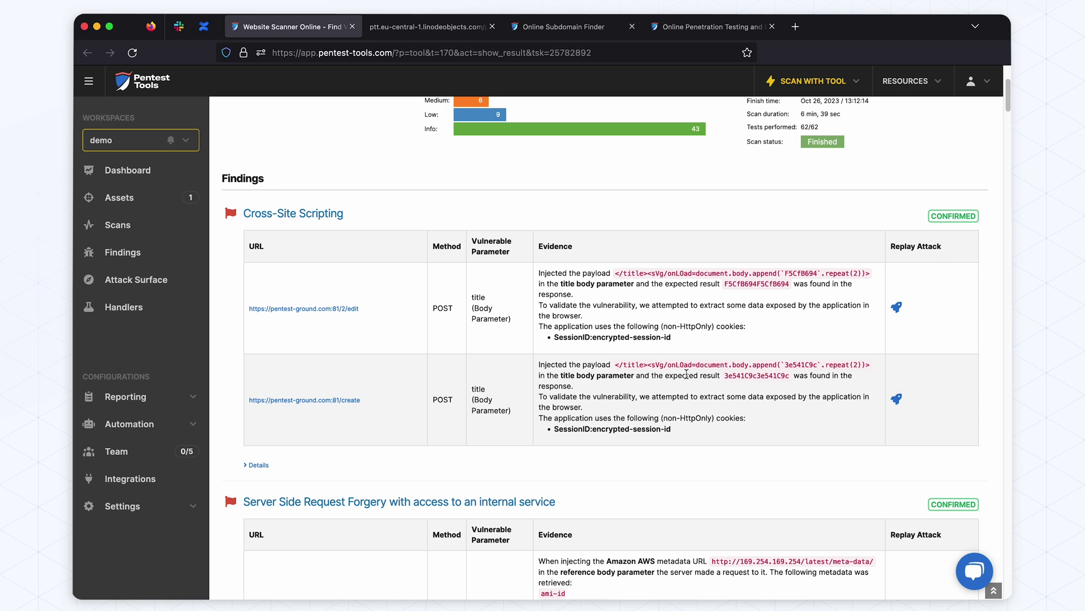
{"action": "scroll", "coordinate": [688, 378], "scroll_direction": "down", "scroll_amount": 1}
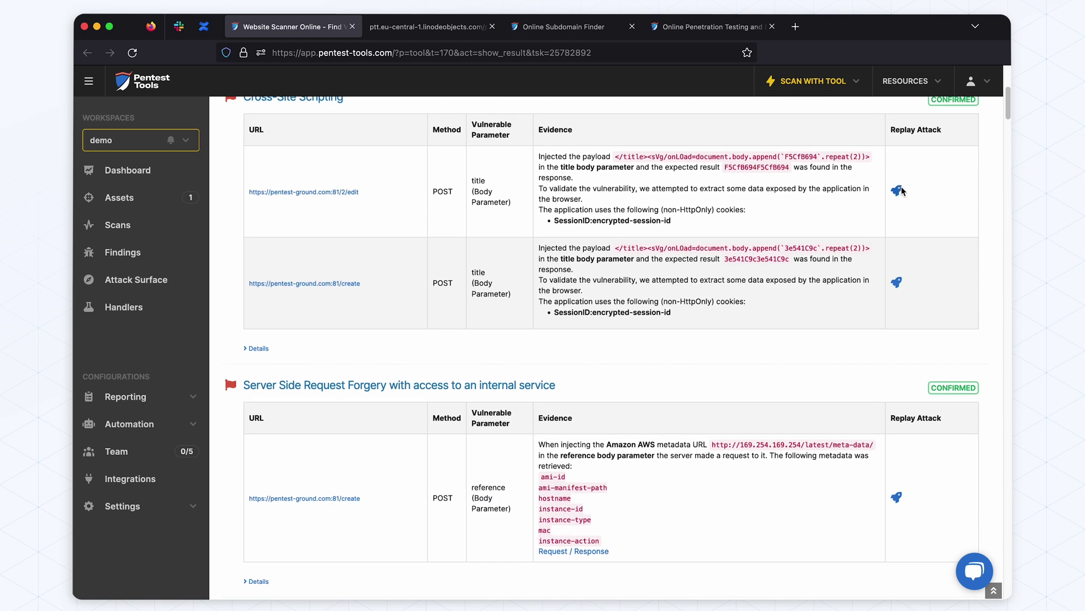
{"action": "scroll", "coordinate": [642, 441], "scroll_direction": "down", "scroll_amount": 5}
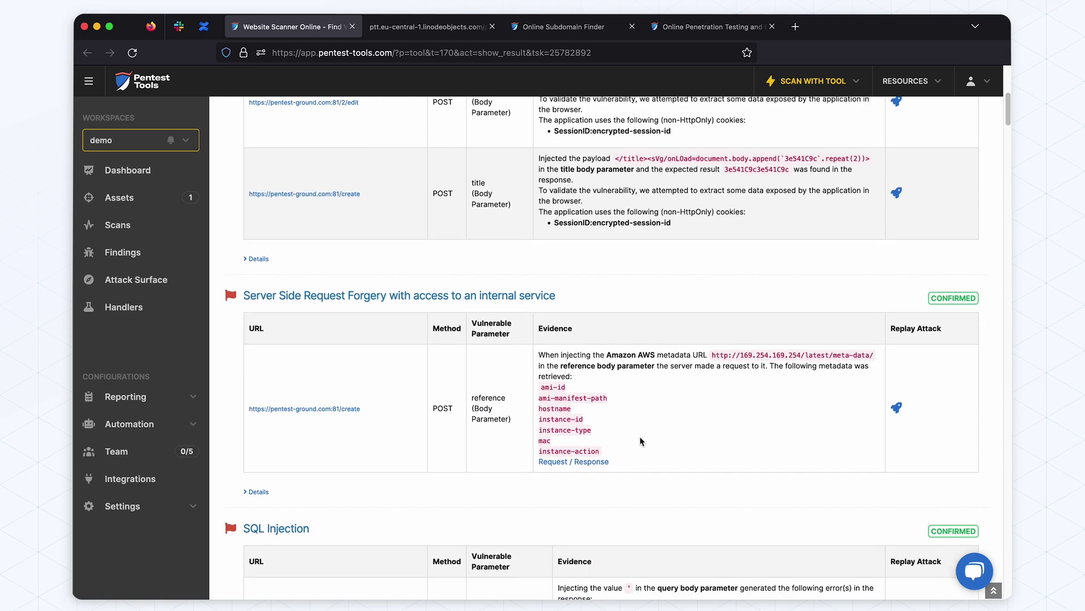
{"action": "scroll", "coordinate": [641, 442], "scroll_direction": "down", "scroll_amount": 1}
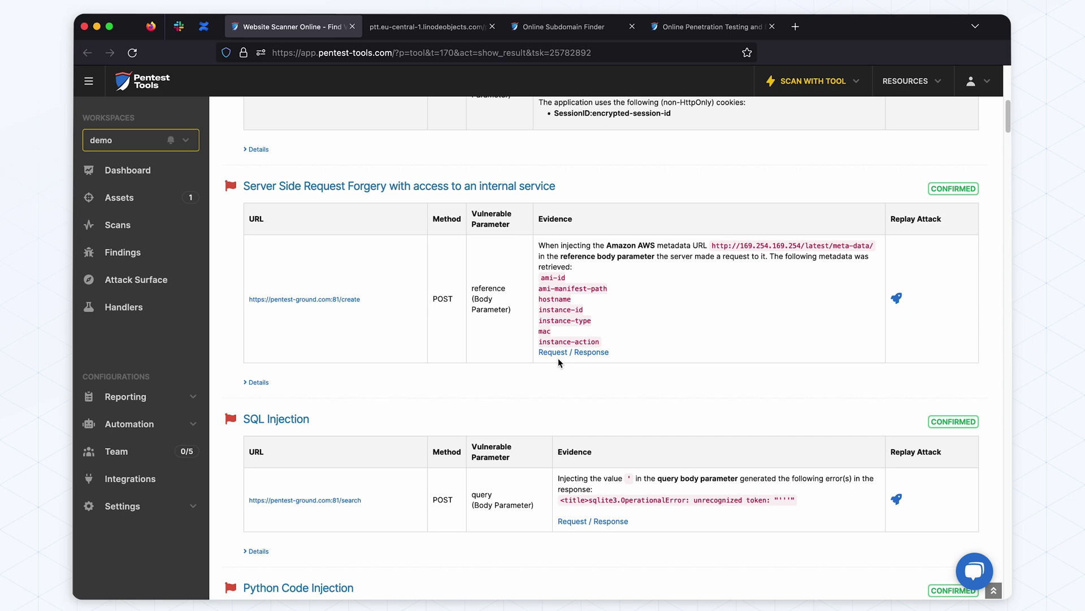
{"action": "scroll", "coordinate": [582, 383], "scroll_direction": "down", "scroll_amount": 2}
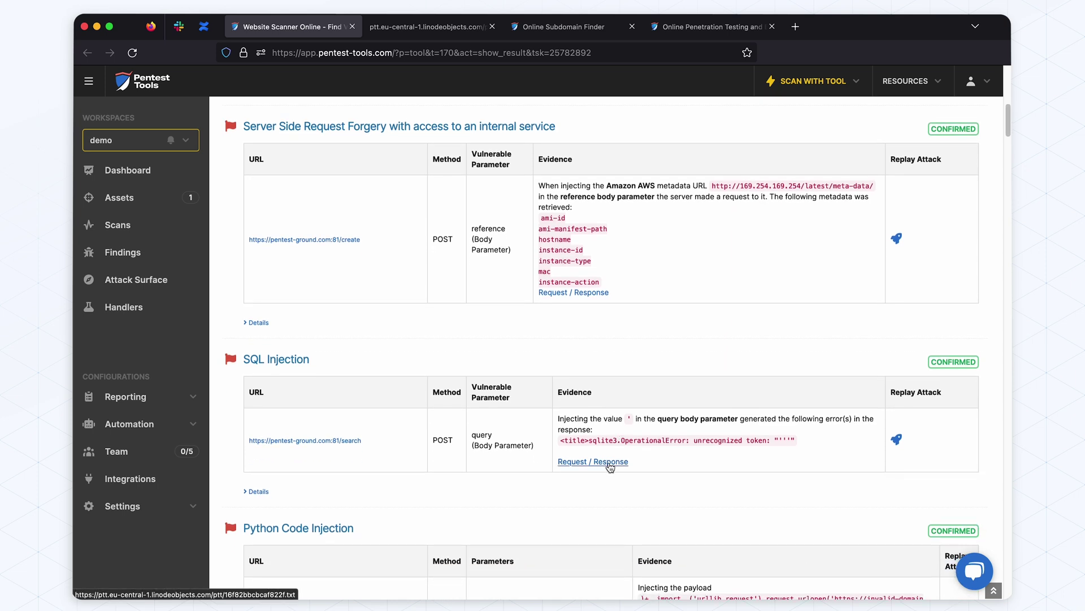
{"action": "left_click", "coordinate": [609, 465]}
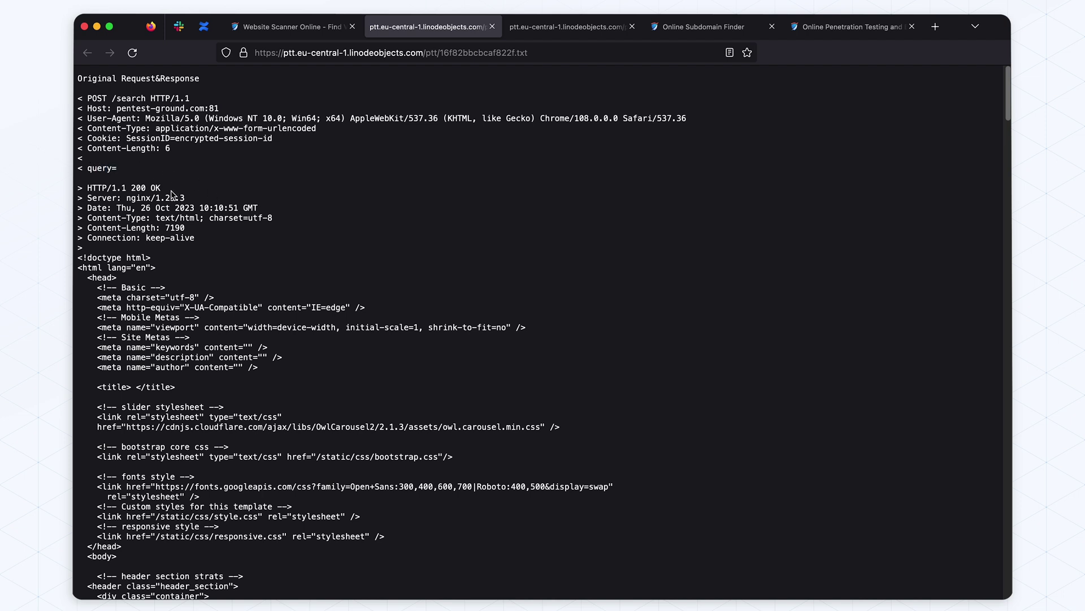
Inspect the injected query=%27 request and its 500 error response, then go back to the Website Scanner results
{"action": "scroll", "coordinate": [412, 308], "scroll_direction": "down", "scroll_amount": 5}
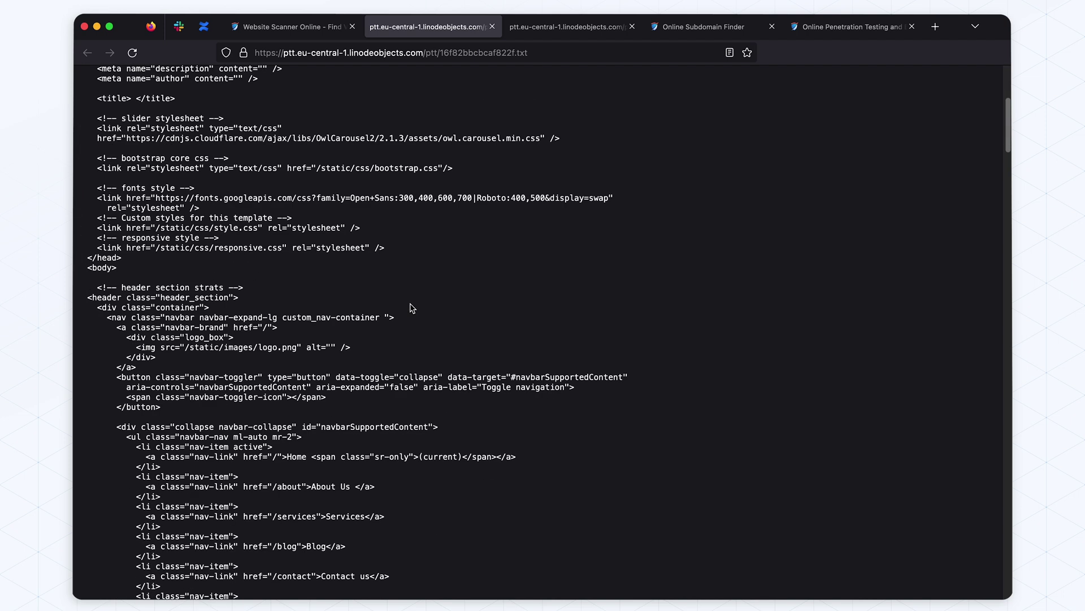
{"action": "scroll", "coordinate": [412, 308], "scroll_direction": "down", "scroll_amount": 20}
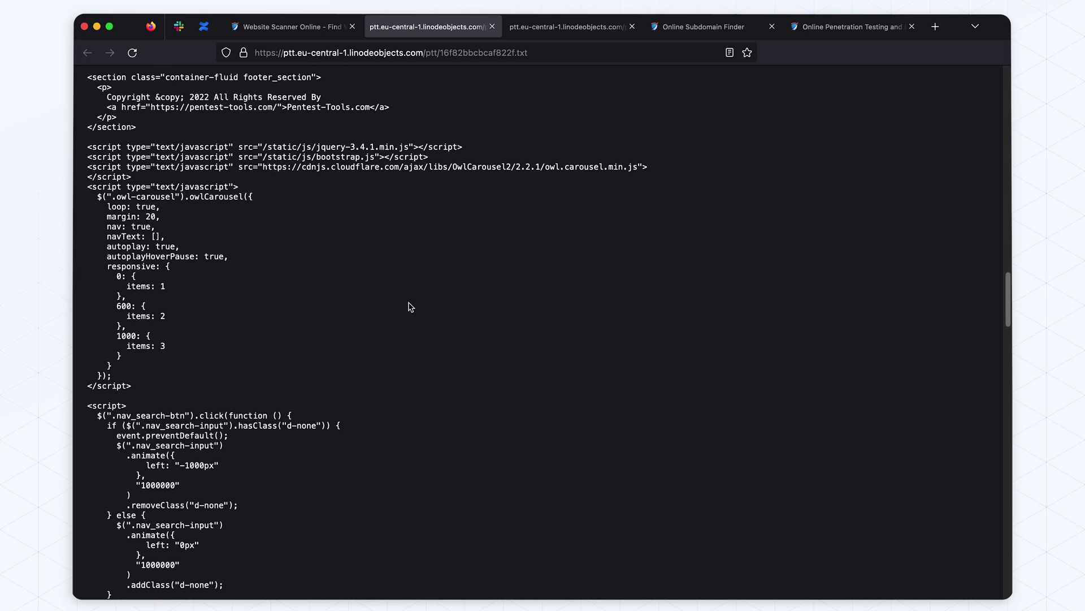
{"action": "scroll", "coordinate": [411, 307], "scroll_direction": "down", "scroll_amount": 7}
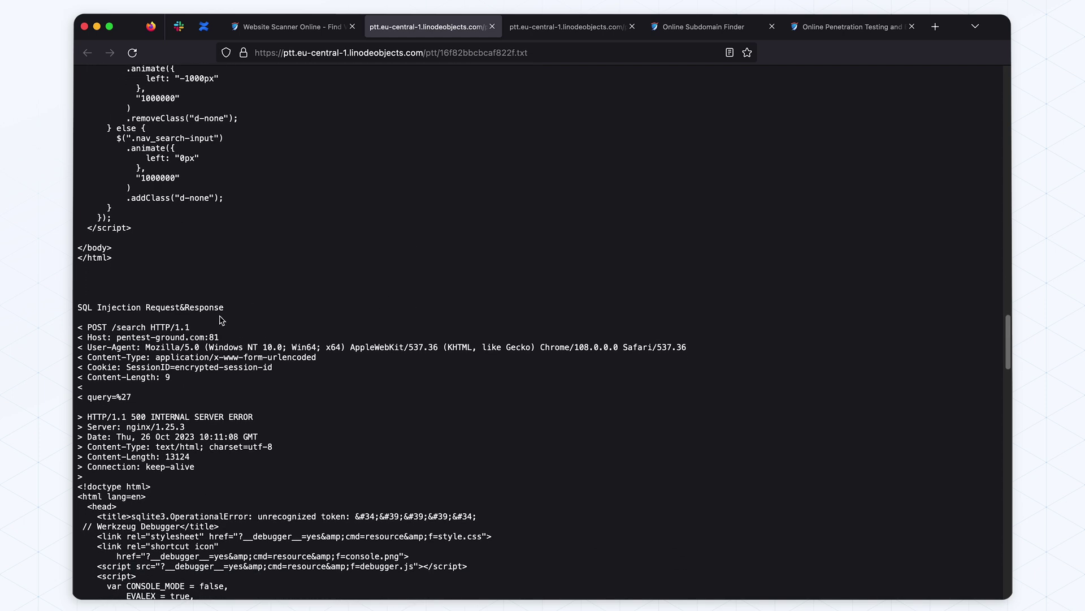
{"action": "scroll", "coordinate": [183, 353], "scroll_direction": "down", "scroll_amount": 1}
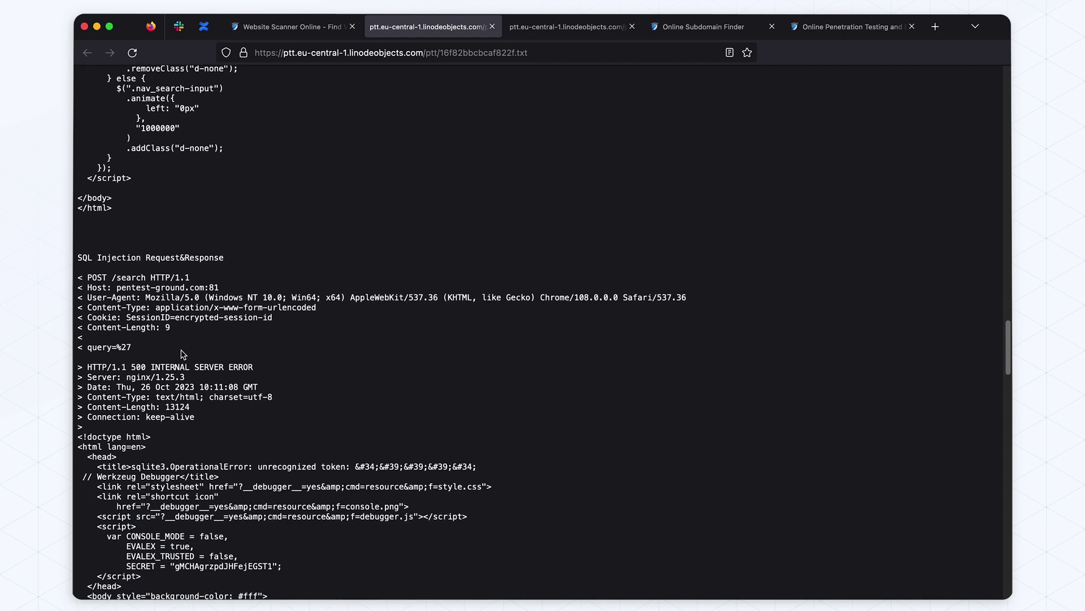
{"action": "left_click_drag", "start_coordinate": [134, 347], "coordinate": [259, 369]}
{"action": "left_click", "coordinate": [108, 347]}
{"action": "left_click", "coordinate": [259, 369]}
{"action": "scroll", "coordinate": [259, 368], "scroll_direction": "down", "scroll_amount": 3}
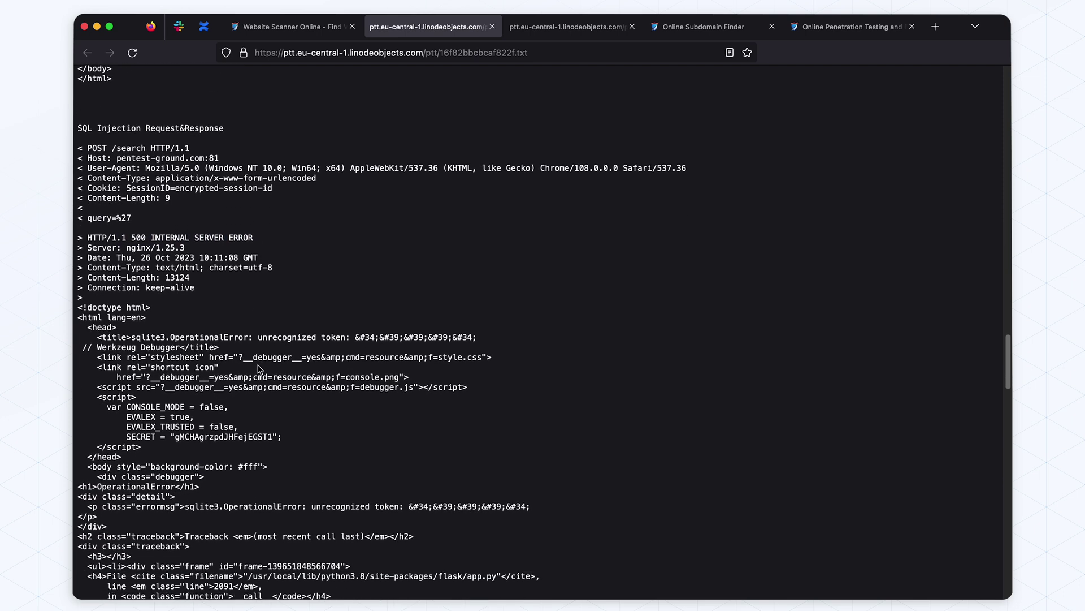
{"action": "left_click", "coordinate": [291, 27]}
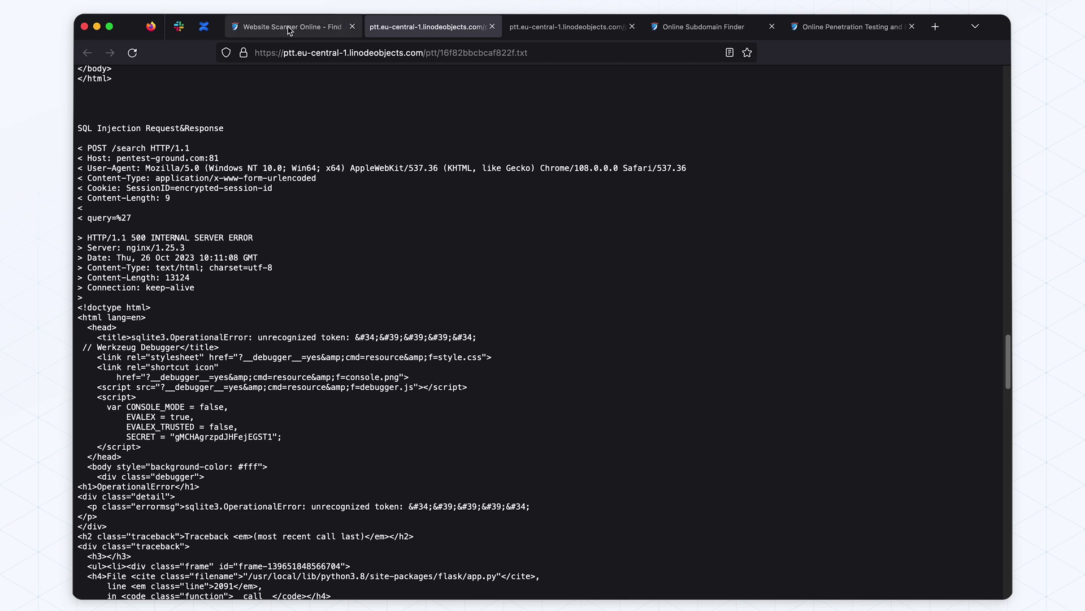
{"action": "scroll", "coordinate": [445, 255], "scroll_direction": "down", "scroll_amount": 2}
Scroll past the findings tables to the 'Nothing was found' rows for robots.txt, certificates and sensitive files
{"action": "scroll", "coordinate": [445, 255], "scroll_direction": "down", "scroll_amount": 3}
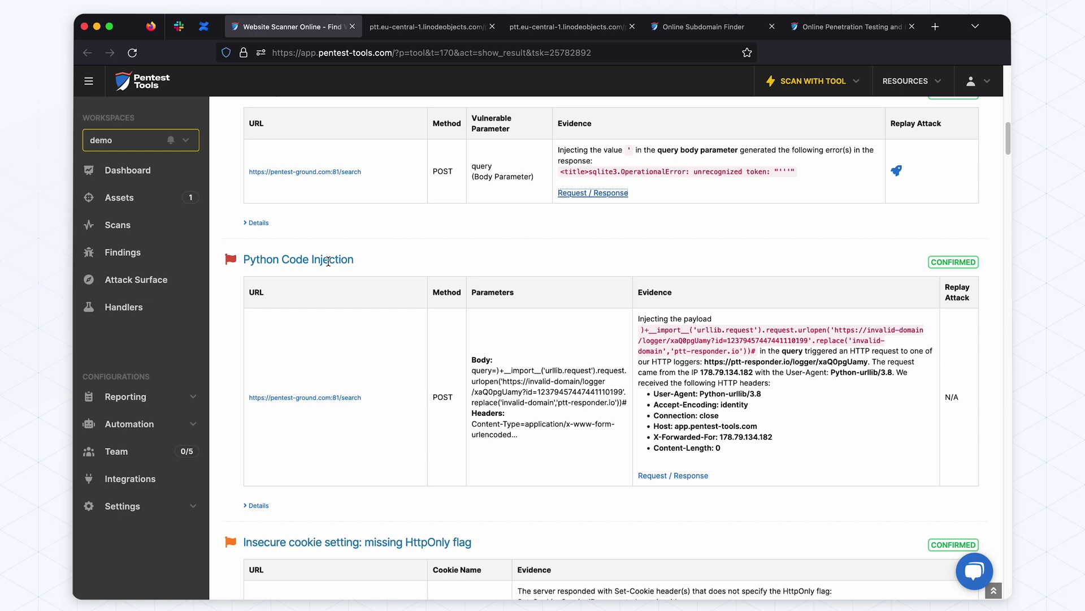
{"action": "scroll", "coordinate": [452, 270], "scroll_direction": "down", "scroll_amount": 8}
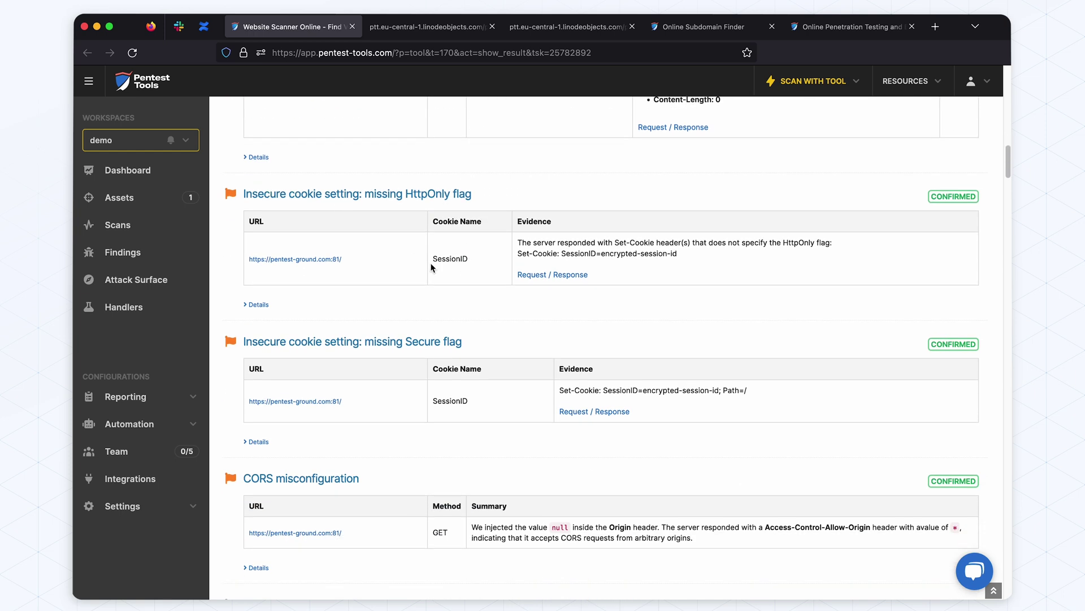
{"action": "scroll", "coordinate": [430, 277], "scroll_direction": "down", "scroll_amount": 5}
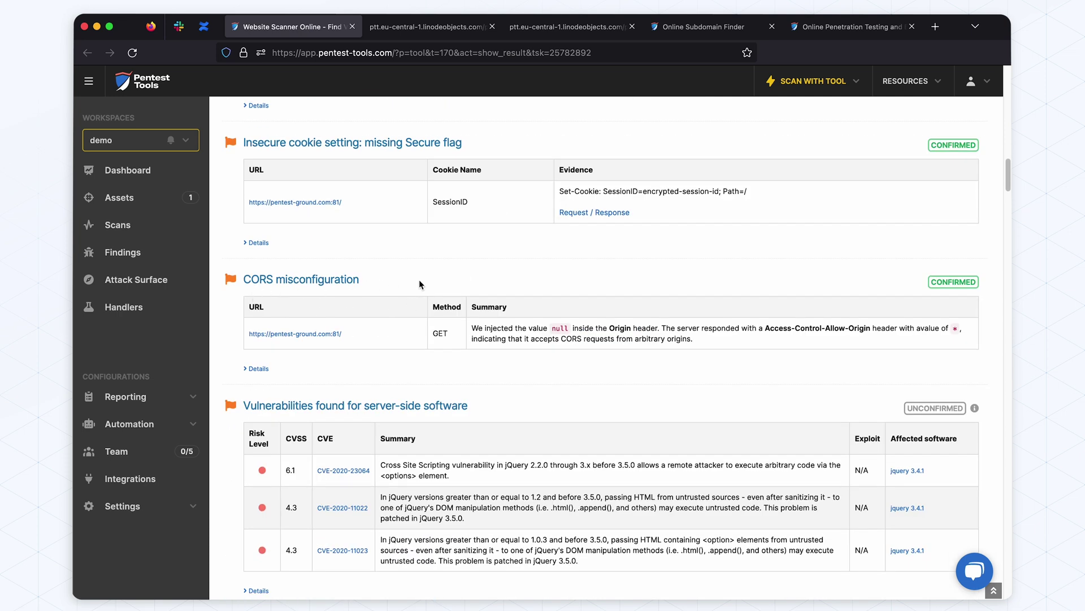
{"action": "scroll", "coordinate": [422, 283], "scroll_direction": "down", "scroll_amount": 5}
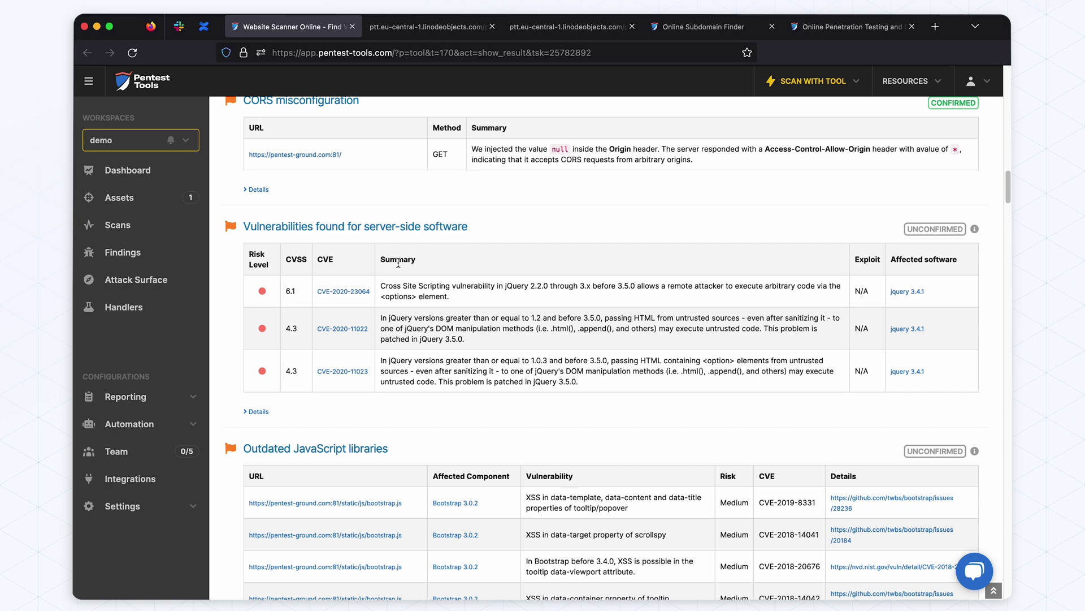
{"action": "left_click_drag", "start_coordinate": [503, 287], "coordinate": [541, 287]}
{"action": "left_click", "coordinate": [506, 319]}
{"action": "scroll", "coordinate": [405, 318], "scroll_direction": "down", "scroll_amount": 3}
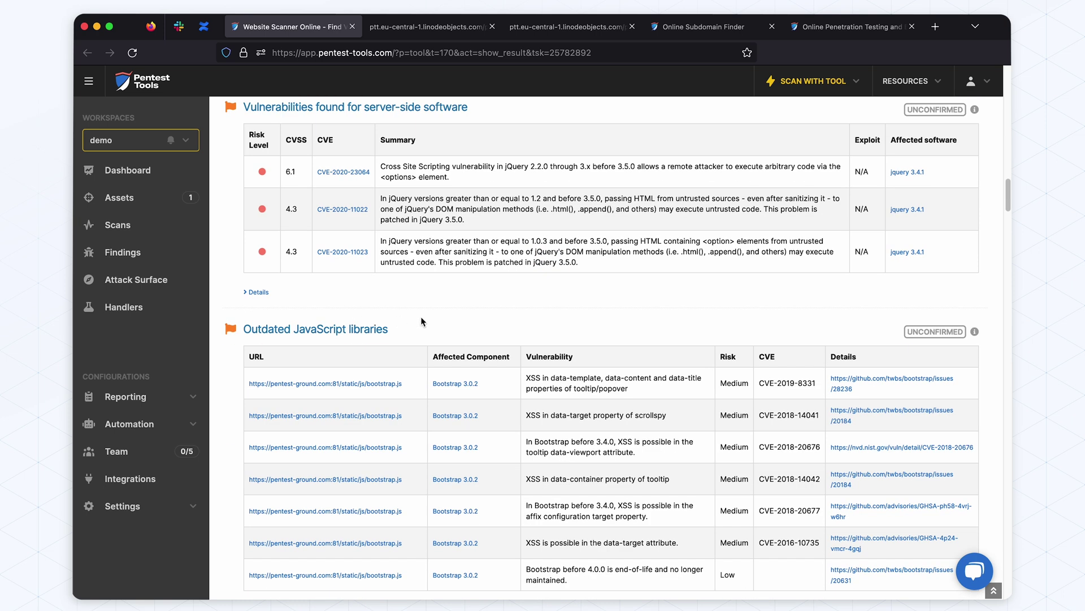
{"action": "scroll", "coordinate": [420, 318], "scroll_direction": "down", "scroll_amount": 8}
{"action": "scroll", "coordinate": [421, 322], "scroll_direction": "down", "scroll_amount": 1}
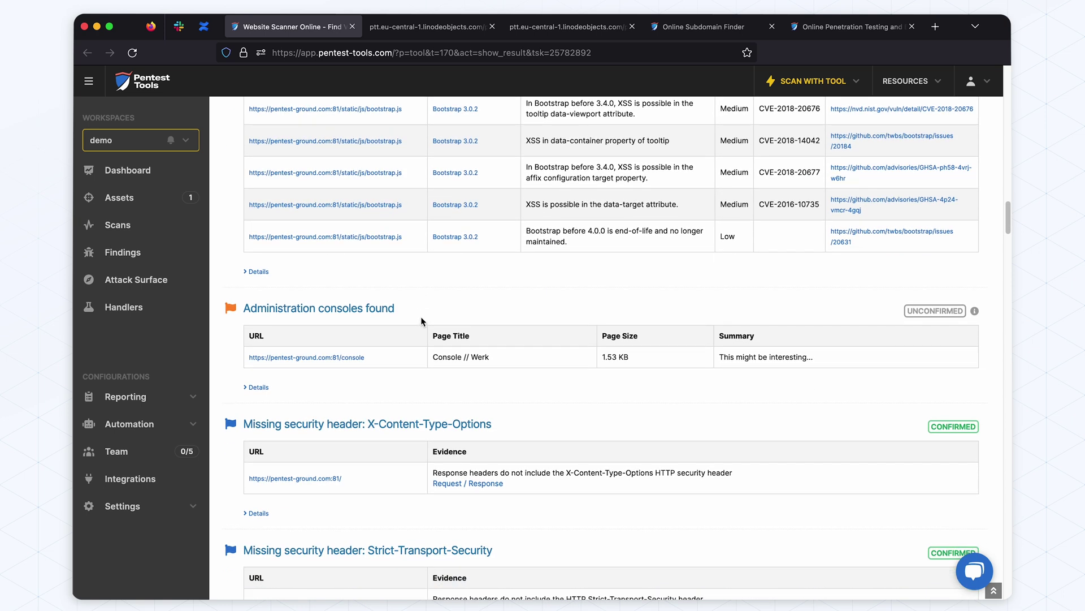
{"action": "scroll", "coordinate": [421, 322], "scroll_direction": "down", "scroll_amount": 3}
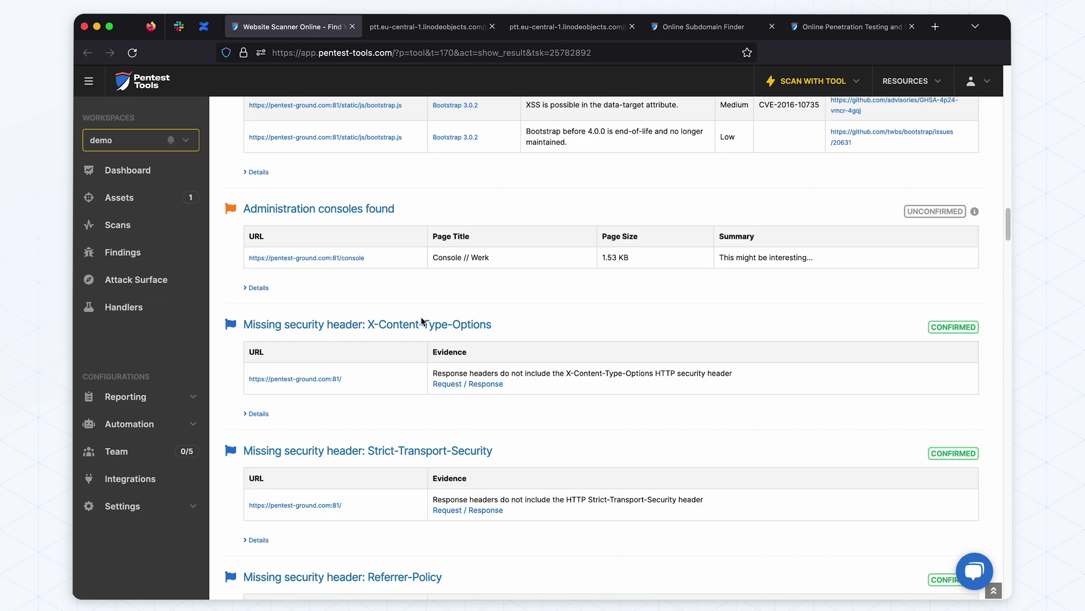
{"action": "scroll", "coordinate": [421, 317], "scroll_direction": "down", "scroll_amount": 20}
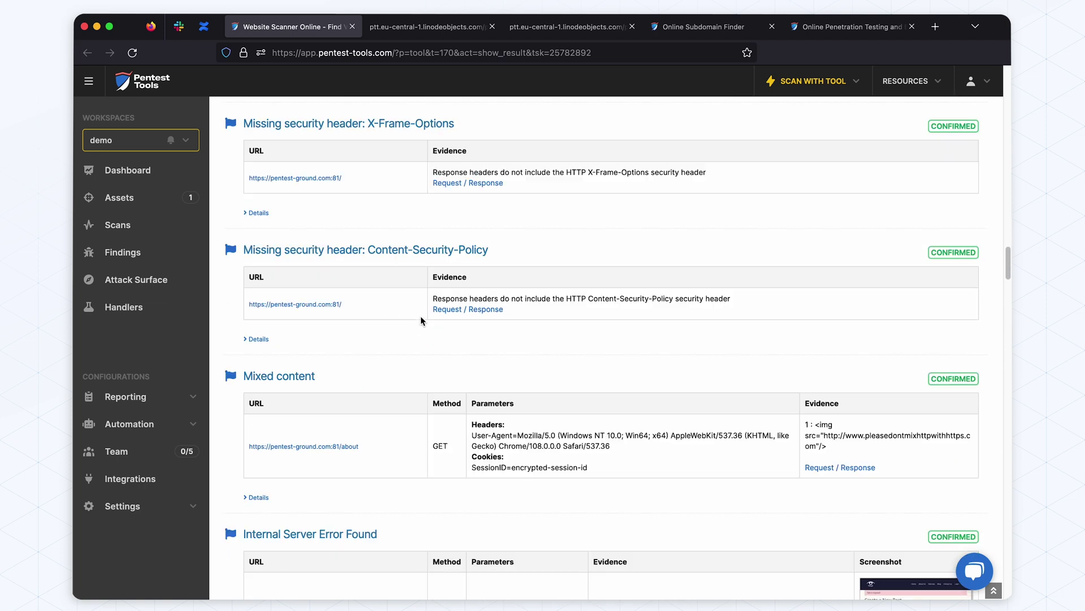
{"action": "scroll", "coordinate": [420, 321], "scroll_direction": "down", "scroll_amount": 13}
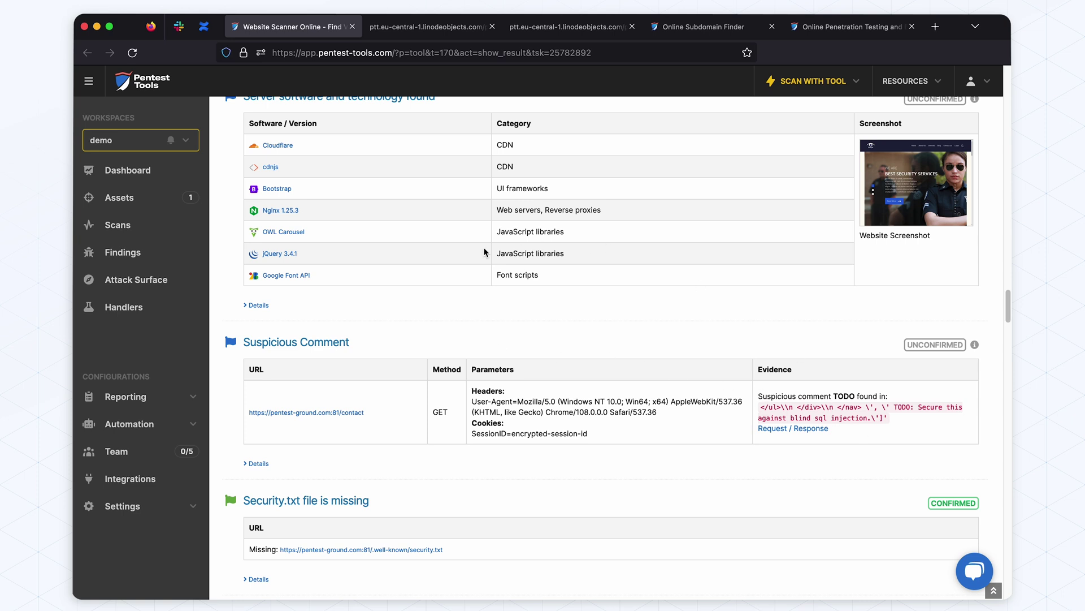
{"action": "scroll", "coordinate": [447, 255], "scroll_direction": "down", "scroll_amount": 11}
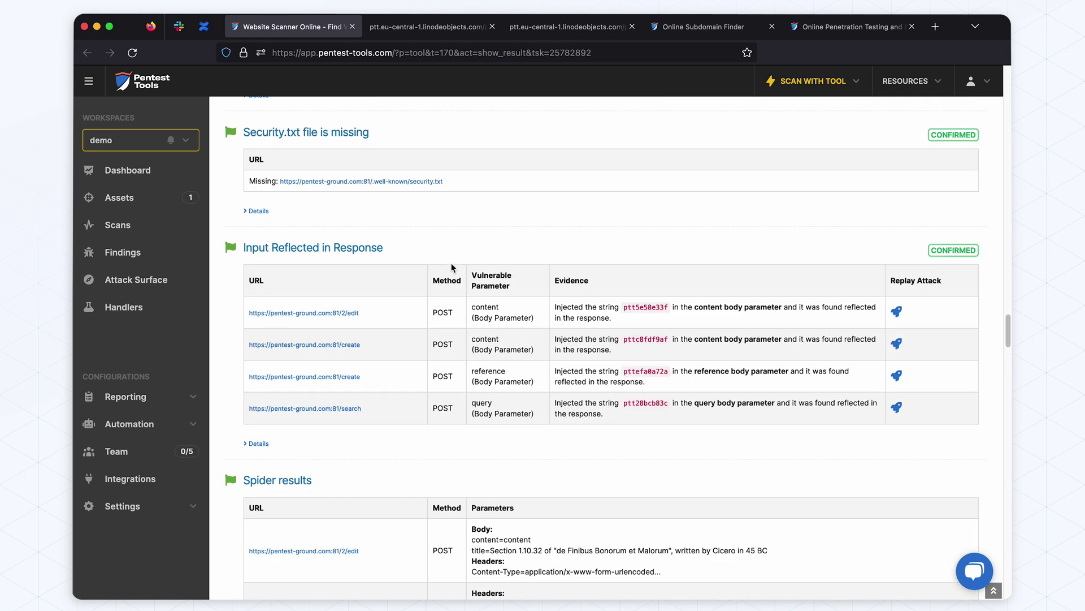
{"action": "scroll", "coordinate": [451, 263], "scroll_direction": "down", "scroll_amount": 4}
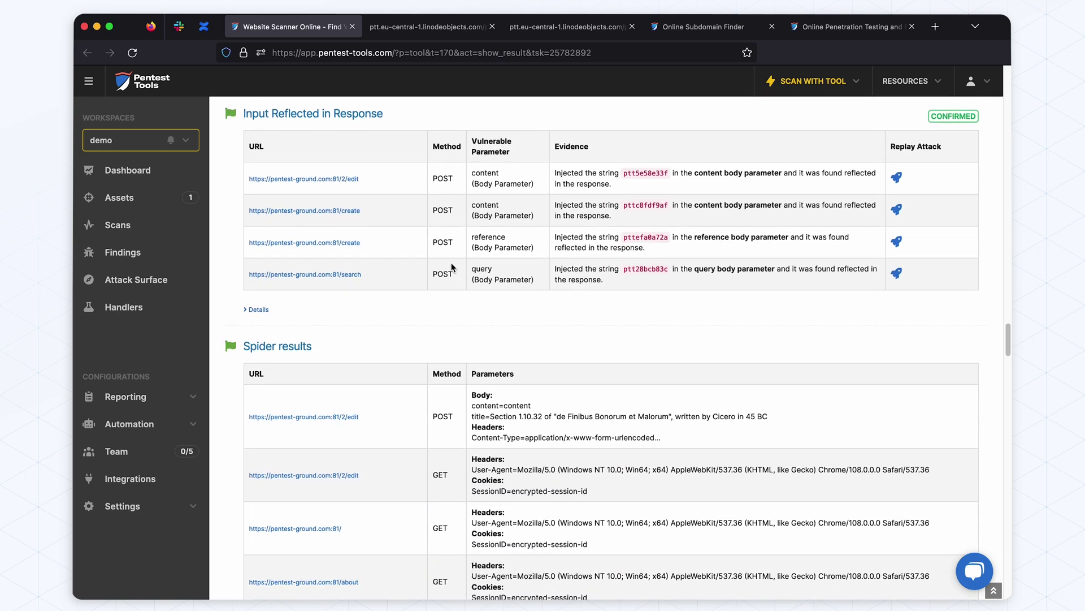
{"action": "scroll", "coordinate": [452, 267], "scroll_direction": "down", "scroll_amount": 1}
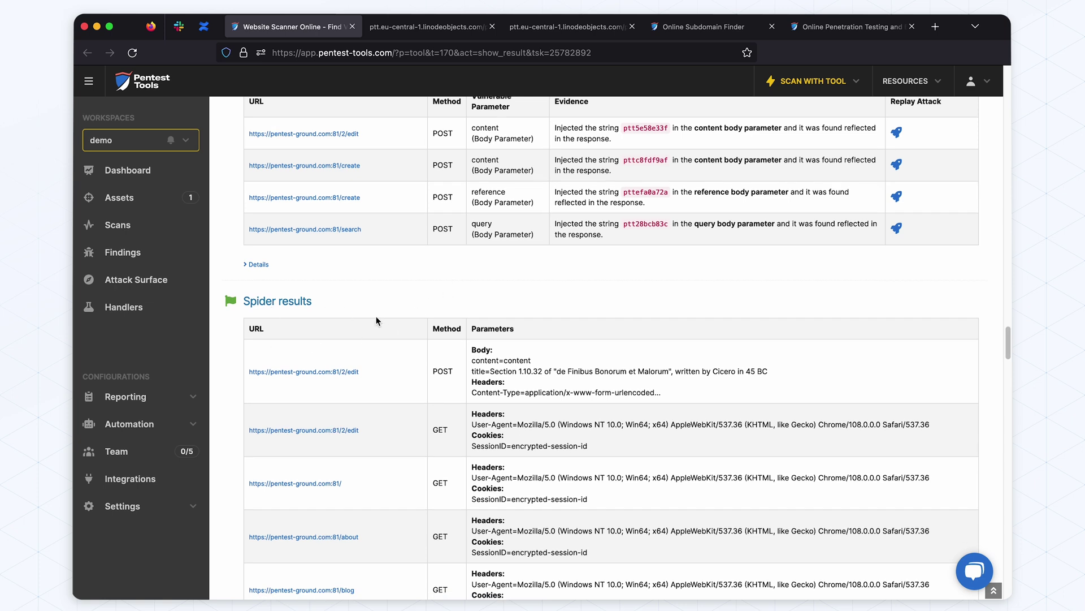
{"action": "scroll", "coordinate": [396, 334], "scroll_direction": "down", "scroll_amount": 20}
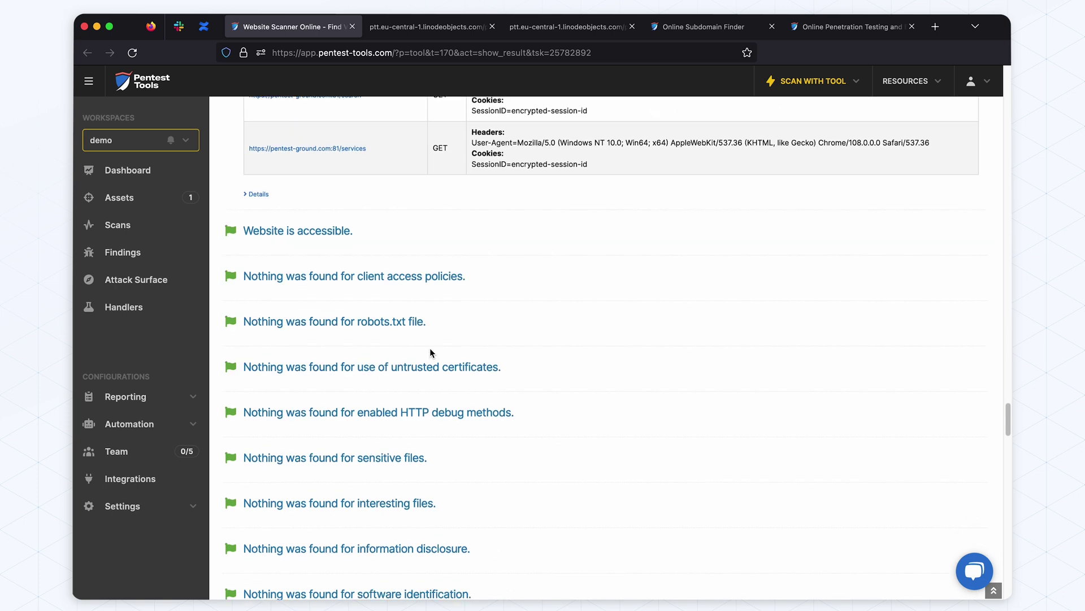
Scroll to the Scan coverage list, then jump back to the High-risk summary (4 high, 62/62 tests)
{"action": "scroll", "coordinate": [429, 352], "scroll_direction": "down", "scroll_amount": 5}
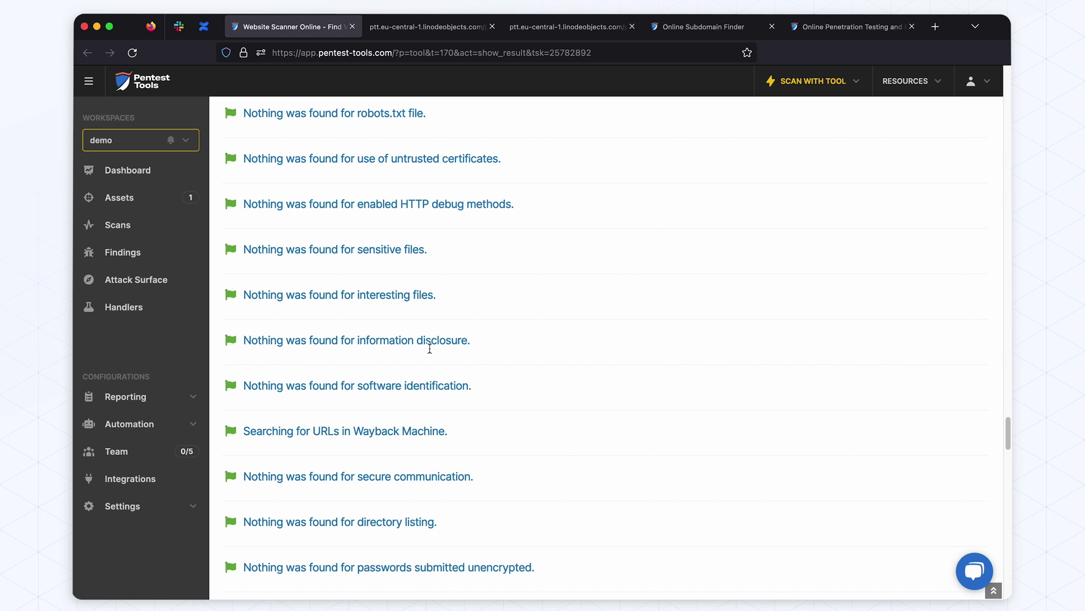
{"action": "scroll", "coordinate": [429, 348], "scroll_direction": "down", "scroll_amount": 1}
{"action": "scroll", "coordinate": [429, 353], "scroll_direction": "down", "scroll_amount": 4}
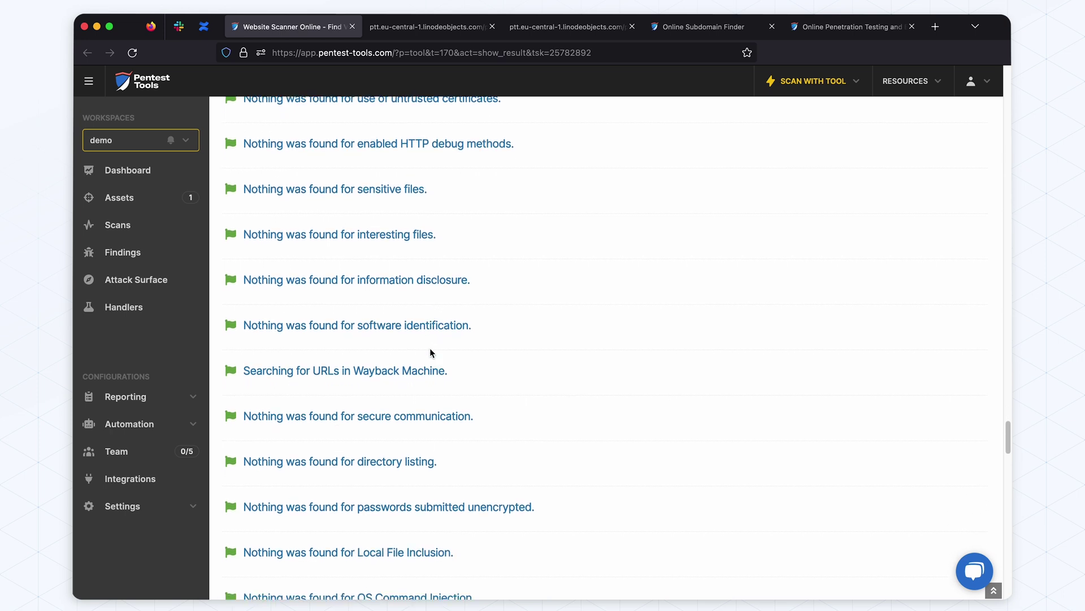
{"action": "scroll", "coordinate": [431, 388], "scroll_direction": "down", "scroll_amount": 1}
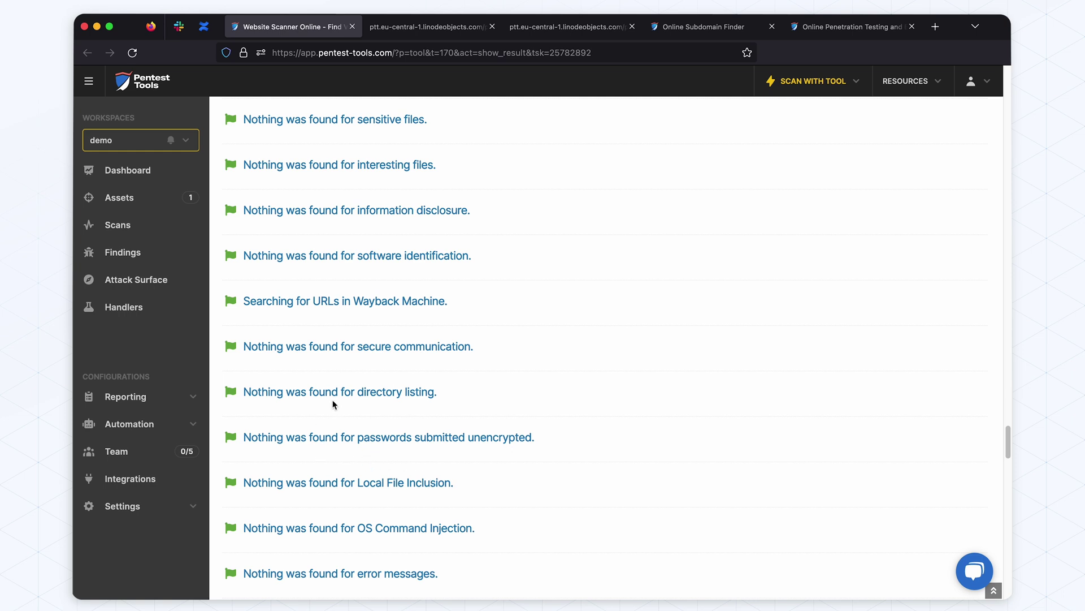
{"action": "scroll", "coordinate": [481, 400], "scroll_direction": "down", "scroll_amount": 7}
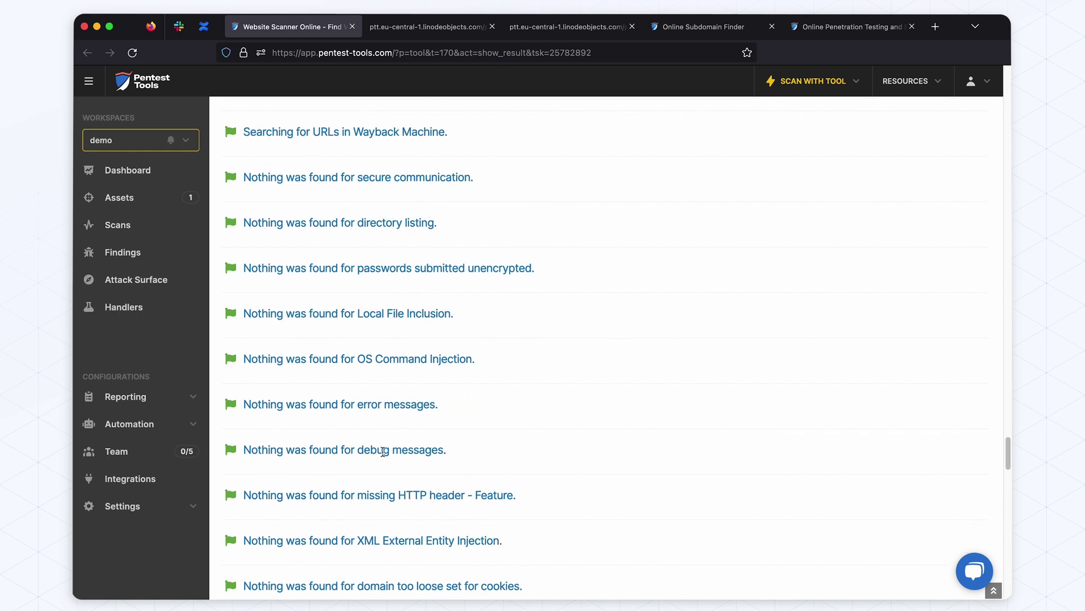
{"action": "scroll", "coordinate": [550, 407], "scroll_direction": "down", "scroll_amount": 20}
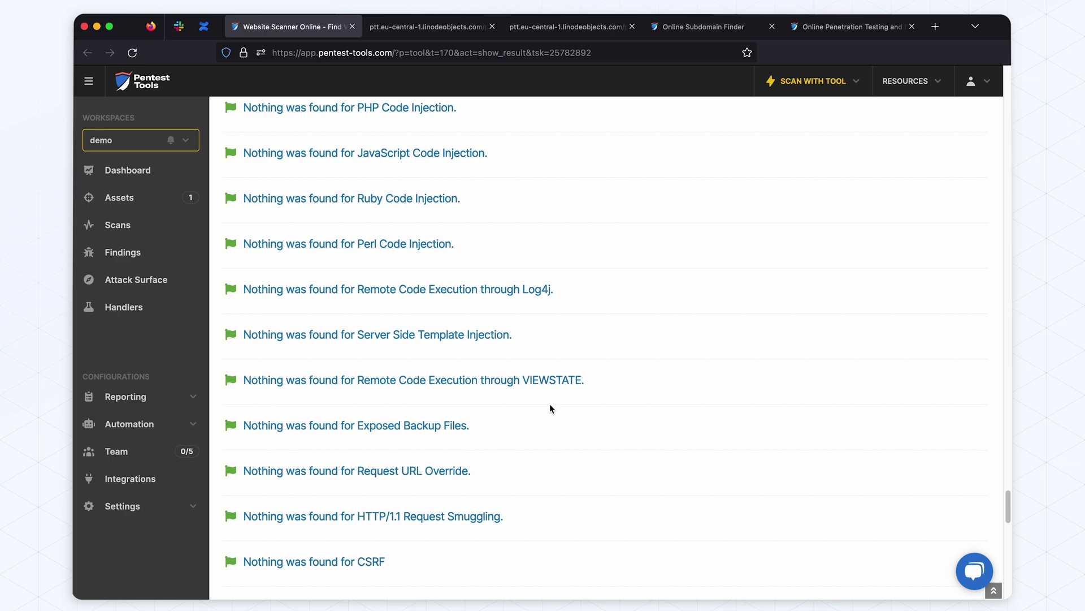
{"action": "scroll", "coordinate": [550, 407], "scroll_direction": "up", "scroll_amount": 10}
{"action": "scroll", "coordinate": [550, 407], "scroll_direction": "down", "scroll_amount": 20}
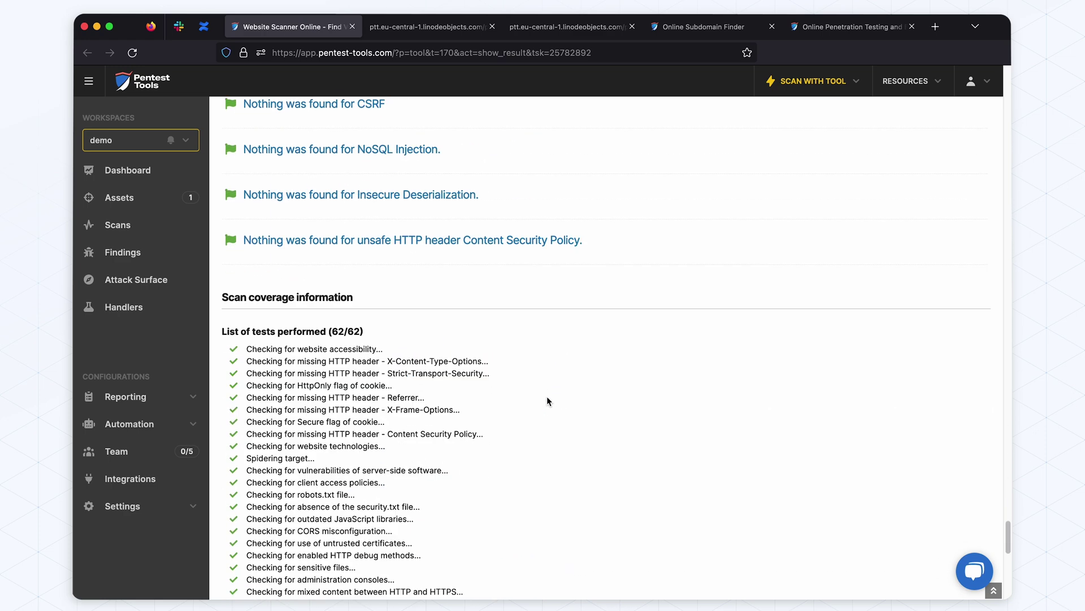
{"action": "scroll", "coordinate": [548, 396], "scroll_direction": "up", "scroll_amount": 15}
{"action": "scroll", "coordinate": [532, 292], "scroll_direction": "up", "scroll_amount": 10}
{"action": "left_click_drag", "start_coordinate": [1006, 461], "coordinate": [989, 84]}
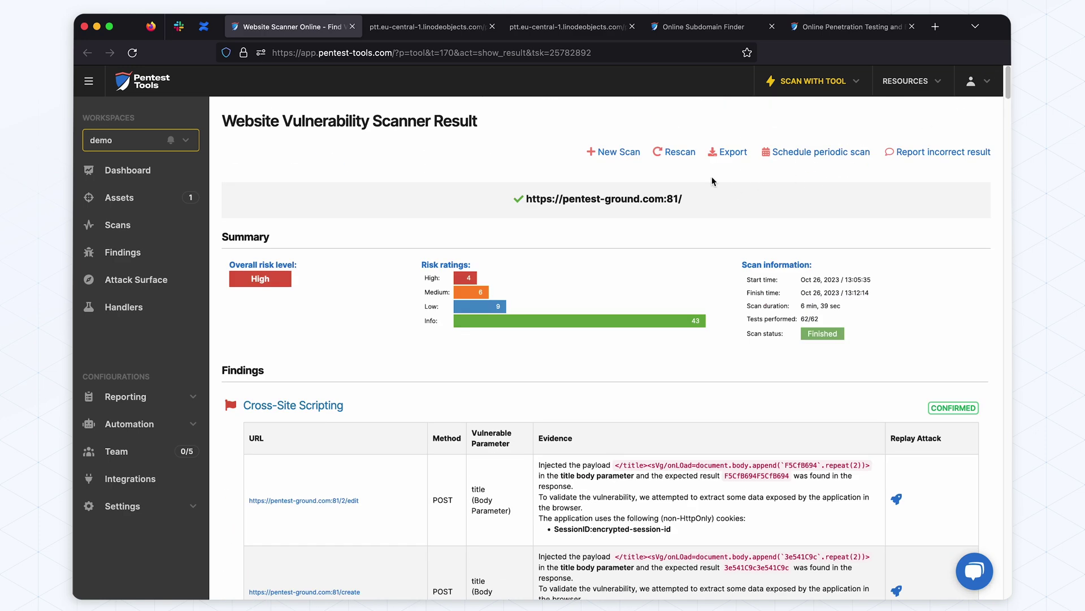
Export the website scan results in PDF format and open the downloaded 16-page report
{"action": "left_click", "coordinate": [724, 156]}
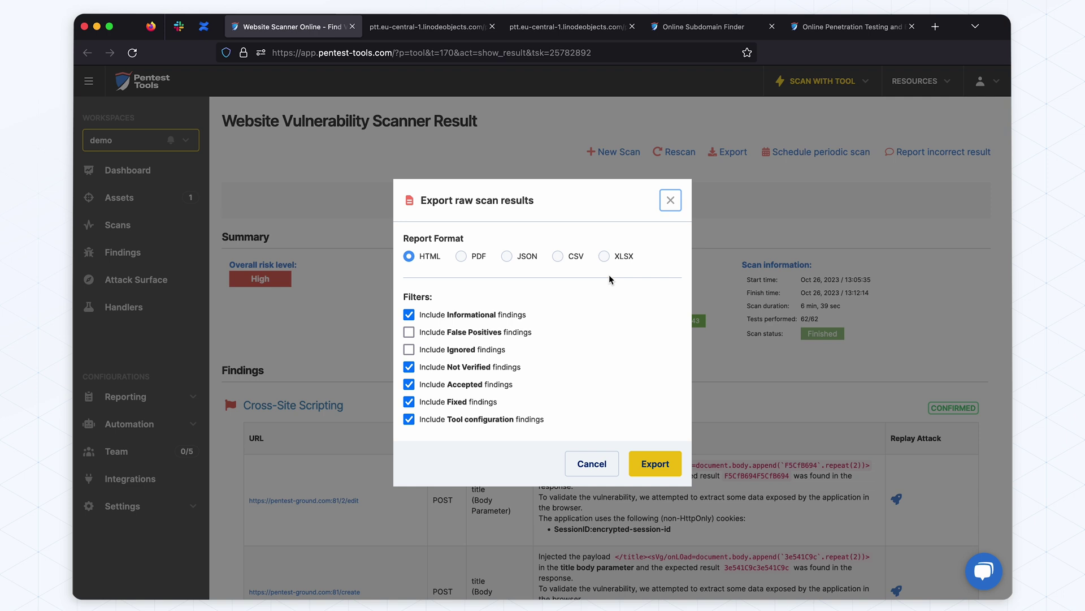
{"action": "left_click", "coordinate": [461, 256]}
{"action": "left_click", "coordinate": [649, 464]}
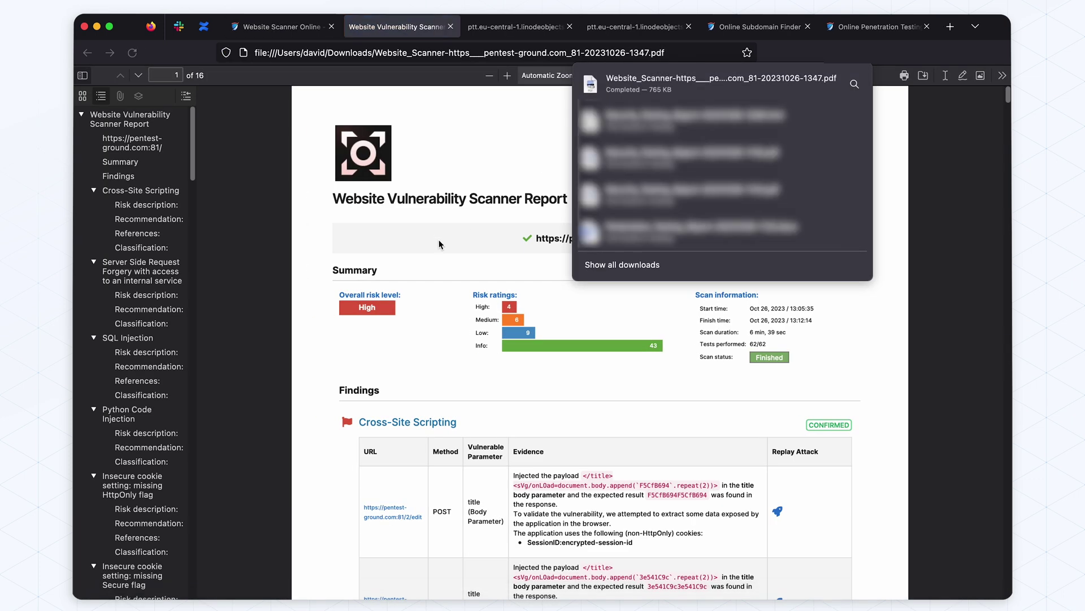
{"action": "left_click", "coordinate": [440, 244]}
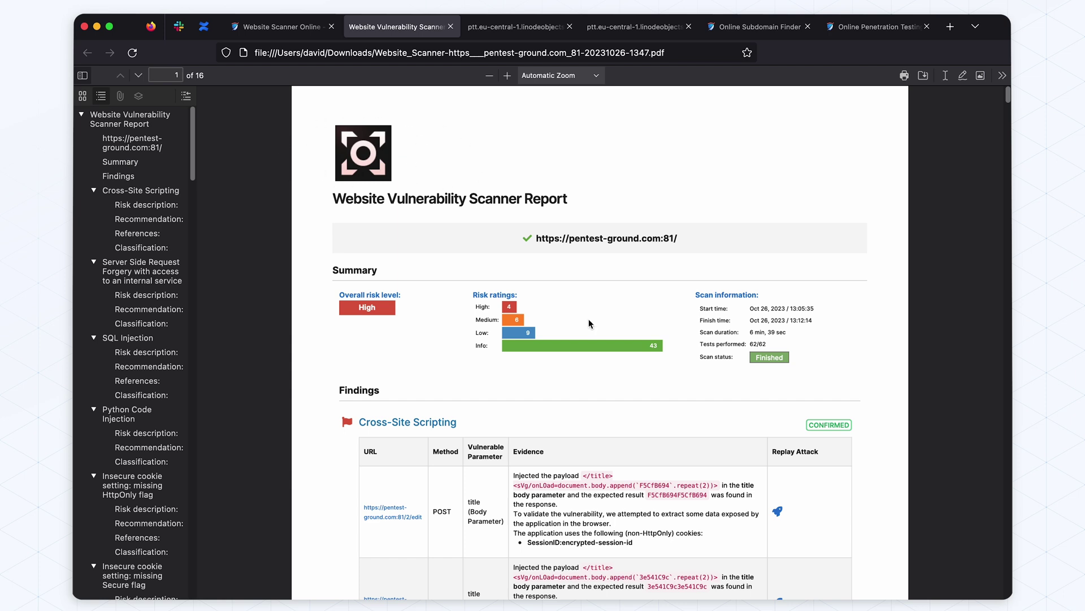
Scroll the PDF from Cross-Site Scripting to the confirmed Python Code Injection finding on page 3
{"action": "scroll", "coordinate": [617, 362], "scroll_direction": "down", "scroll_amount": 2}
{"action": "scroll", "coordinate": [616, 362], "scroll_direction": "down", "scroll_amount": 2}
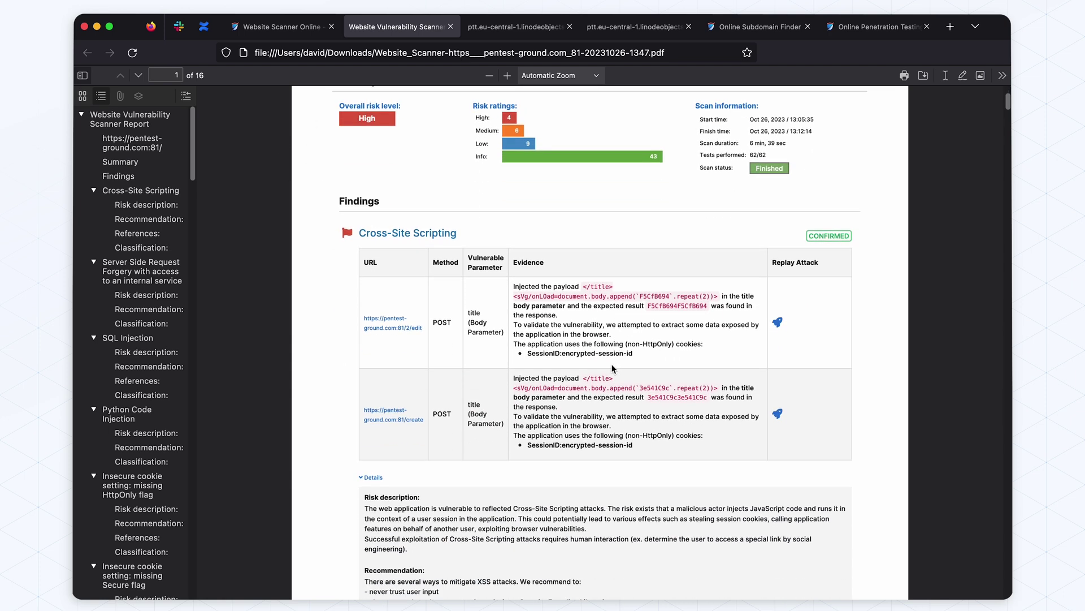
{"action": "scroll", "coordinate": [611, 364], "scroll_direction": "down", "scroll_amount": 3}
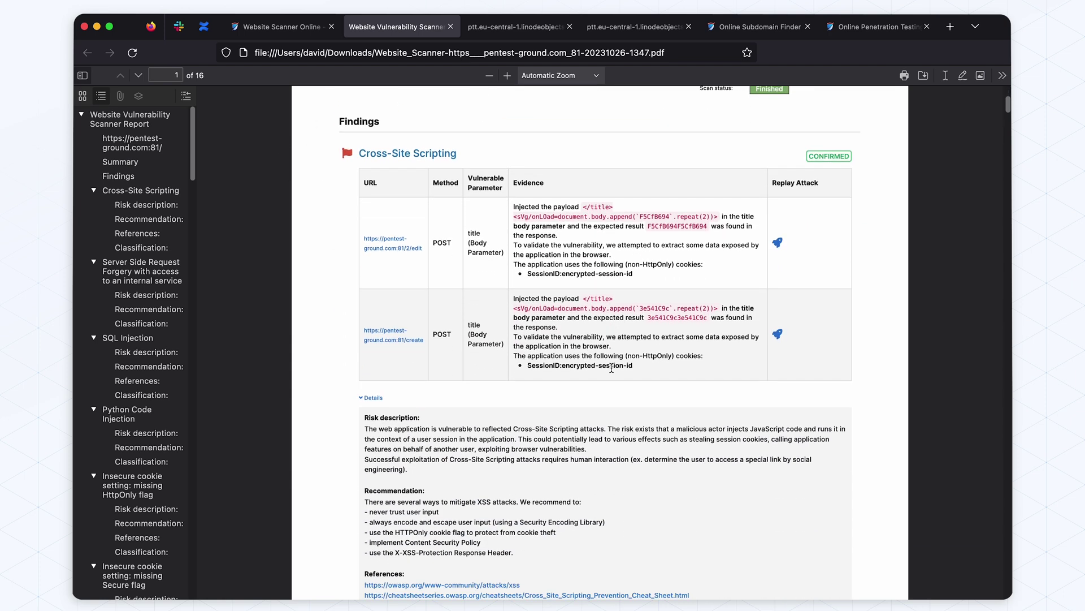
{"action": "scroll", "coordinate": [612, 370], "scroll_direction": "down", "scroll_amount": 2}
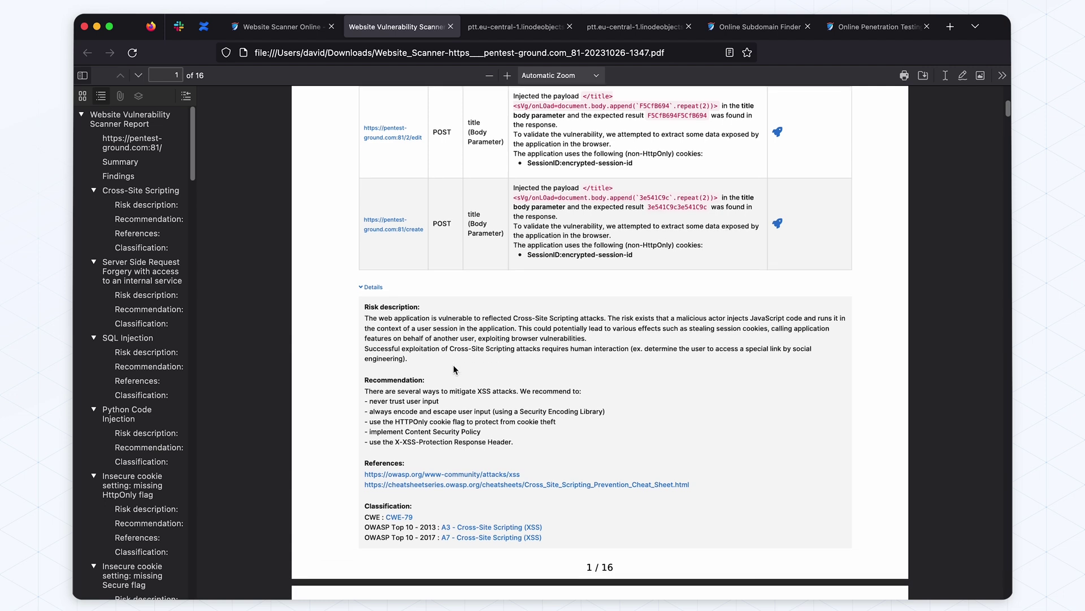
{"action": "scroll", "coordinate": [410, 353], "scroll_direction": "down", "scroll_amount": 5}
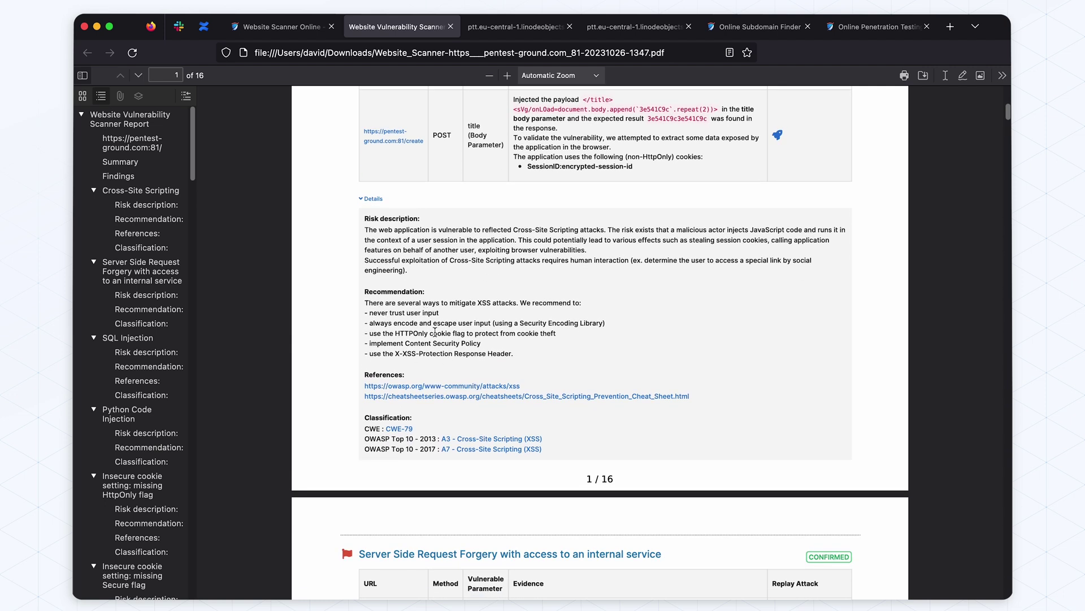
{"action": "scroll", "coordinate": [438, 333], "scroll_direction": "down", "scroll_amount": 2}
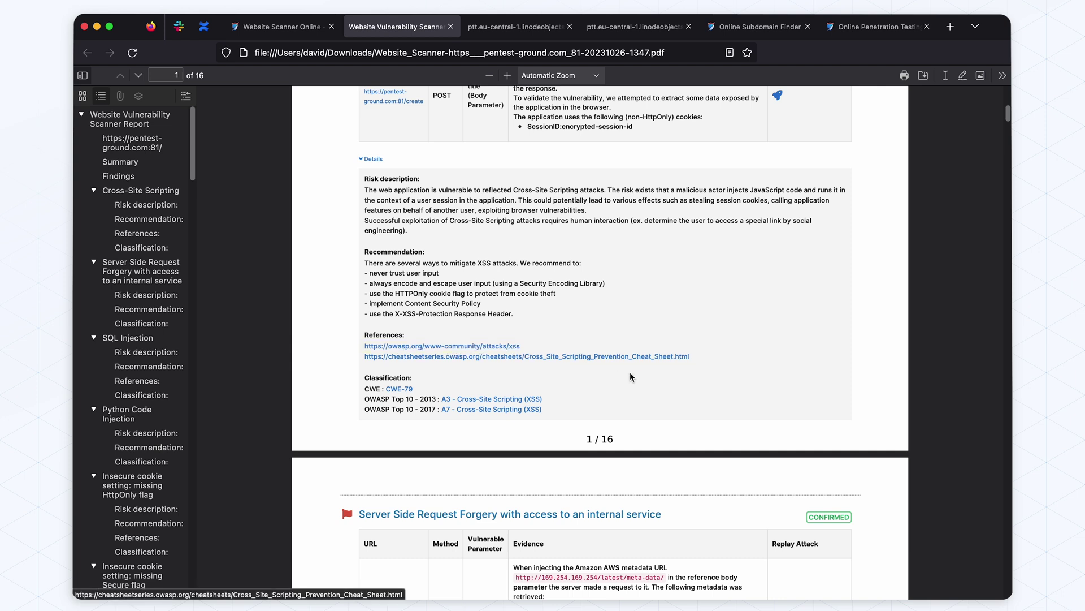
{"action": "scroll", "coordinate": [480, 381], "scroll_direction": "down", "scroll_amount": 10}
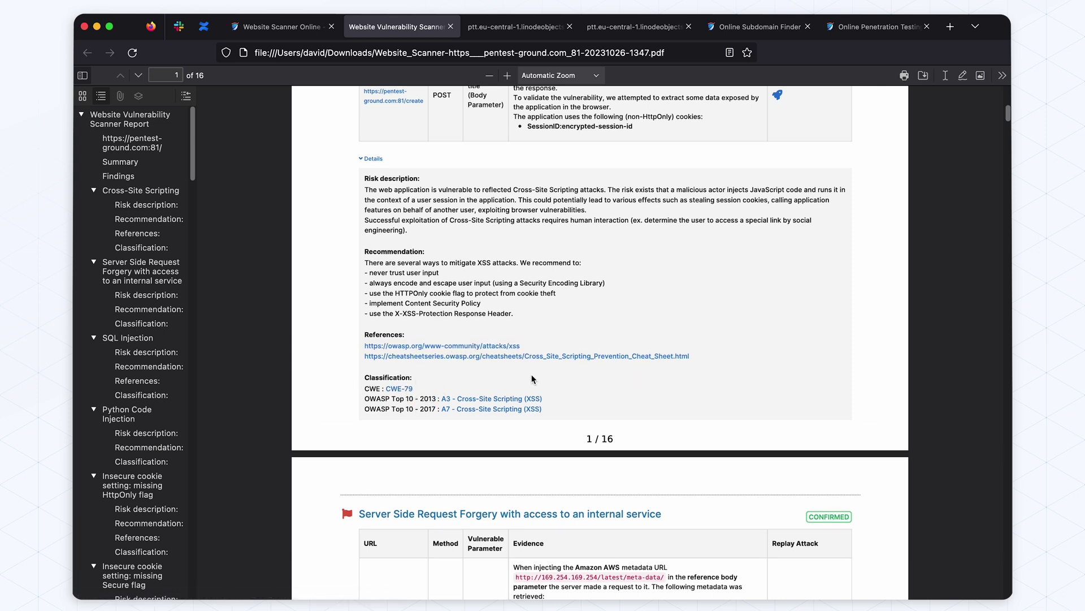
{"action": "scroll", "coordinate": [531, 379], "scroll_direction": "down", "scroll_amount": 8}
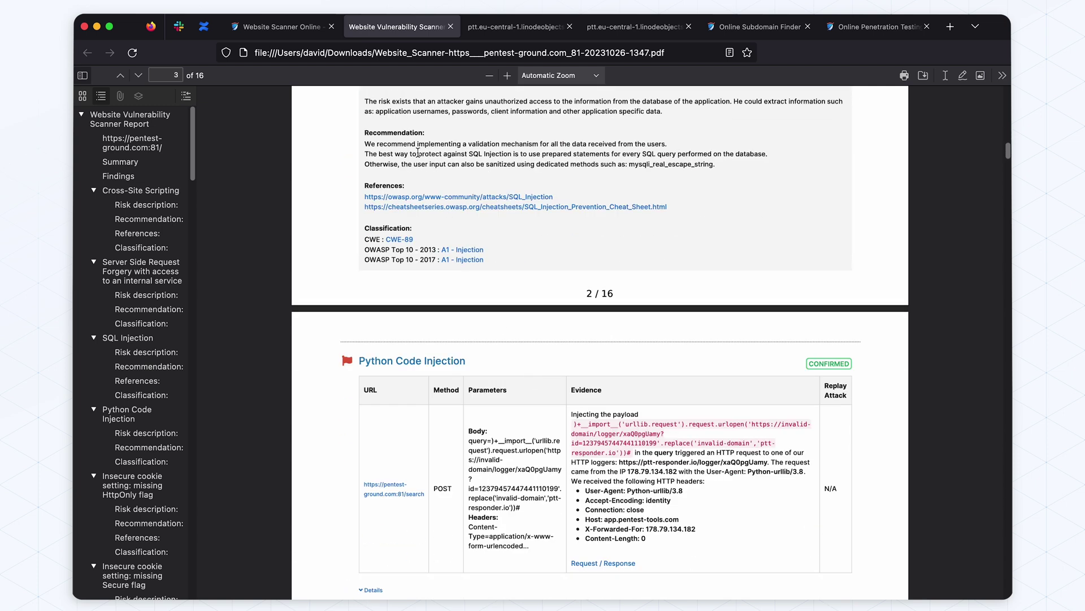
Switch to the Slack alerts tab and scroll through the Metabase and Oracle Weblogic remote execution findings
{"action": "left_click", "coordinate": [178, 27]}
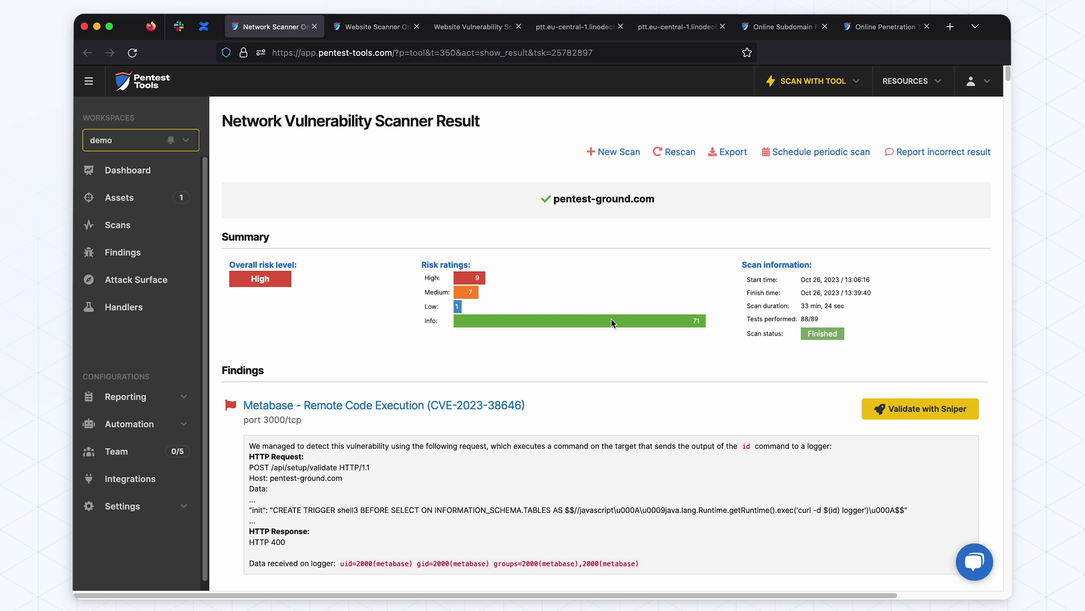
{"action": "scroll", "coordinate": [599, 348], "scroll_direction": "down", "scroll_amount": 3}
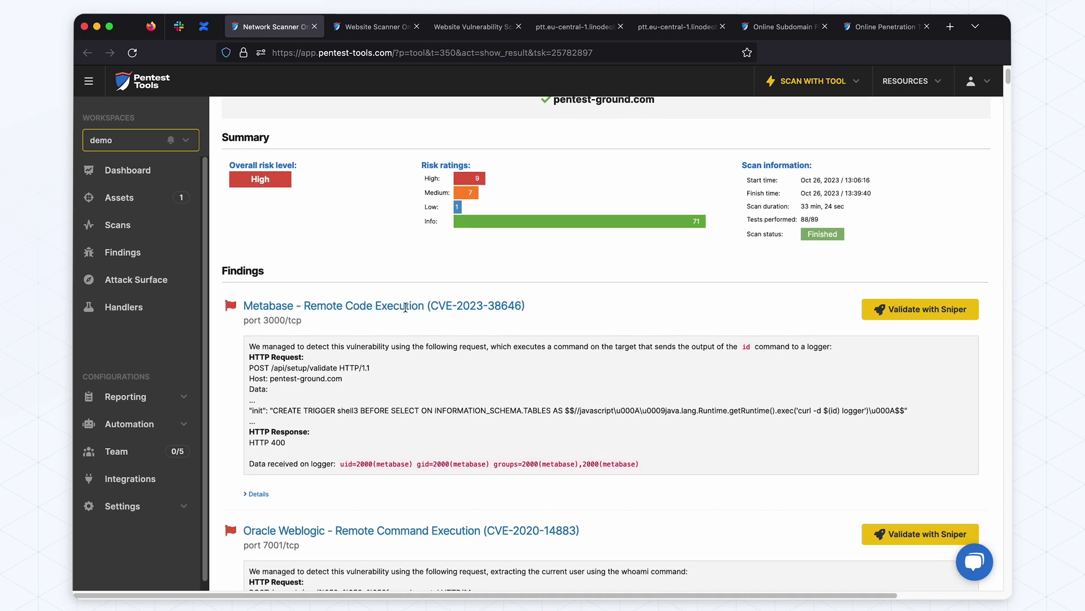
{"action": "scroll", "coordinate": [446, 311], "scroll_direction": "down", "scroll_amount": 8}
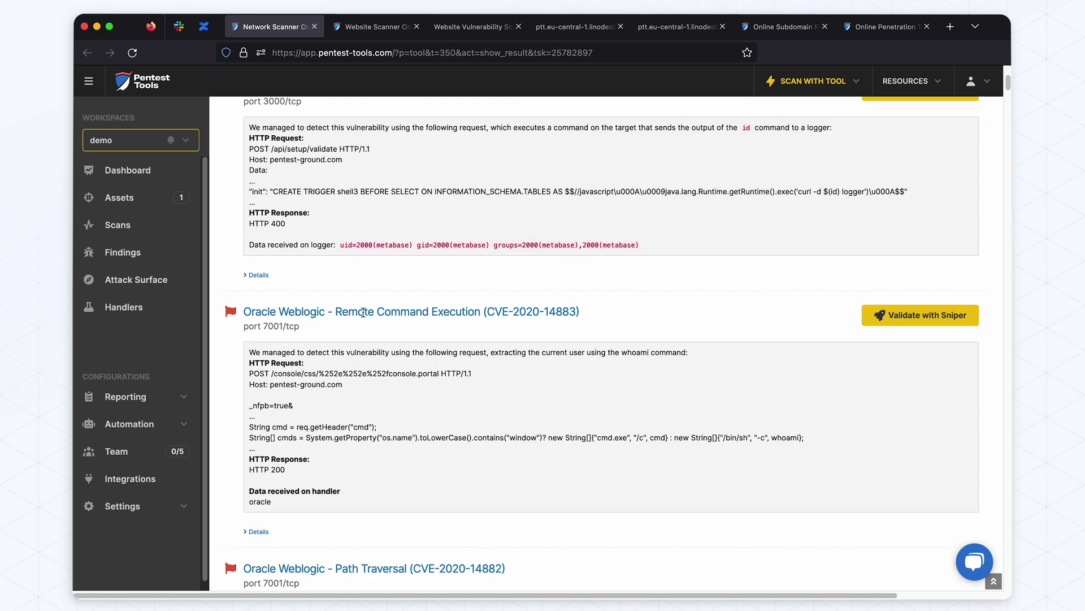
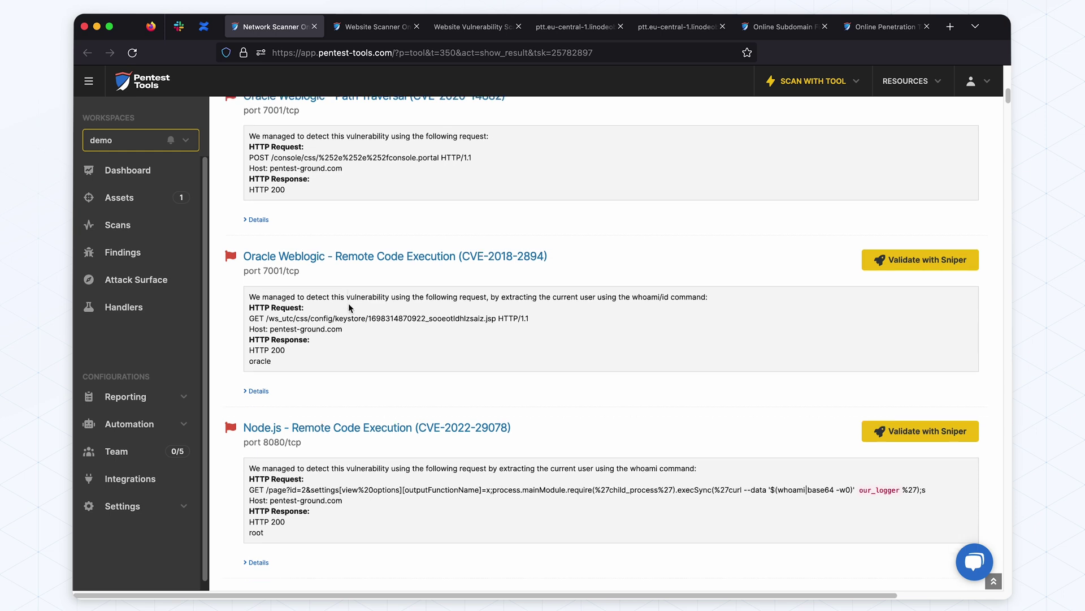
{"action": "scroll", "coordinate": [316, 348], "scroll_direction": "down", "scroll_amount": 12}
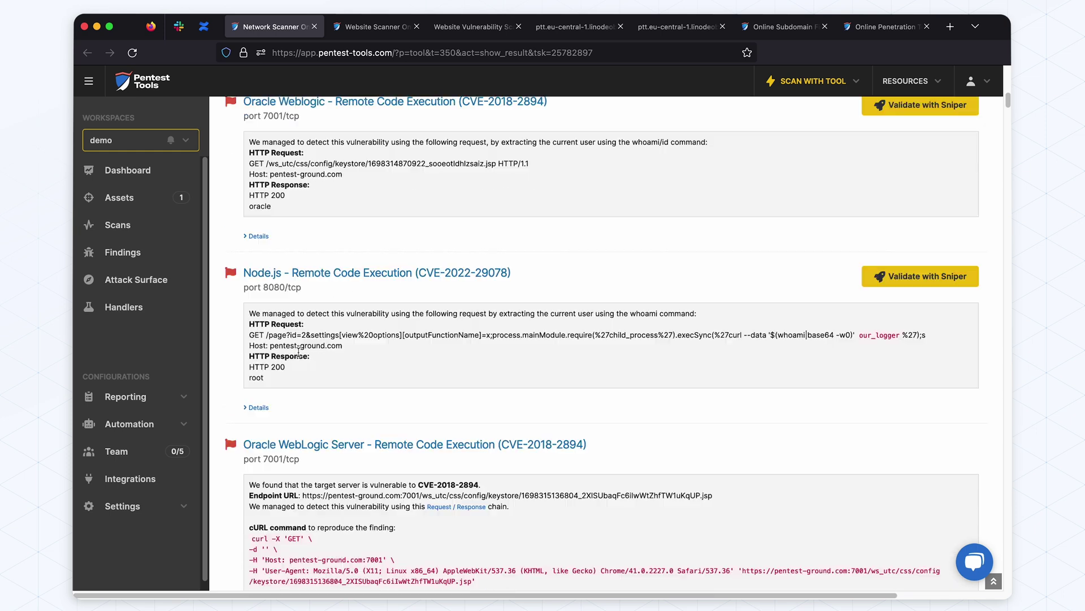
{"action": "scroll", "coordinate": [327, 349], "scroll_direction": "down", "scroll_amount": 10}
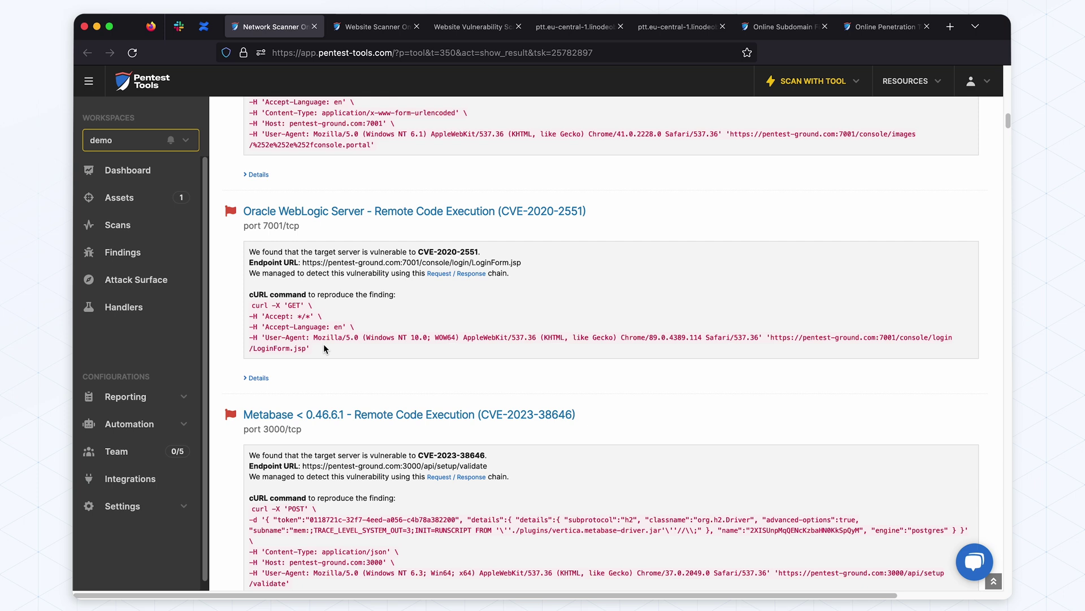
{"action": "scroll", "coordinate": [324, 347], "scroll_direction": "down", "scroll_amount": 1}
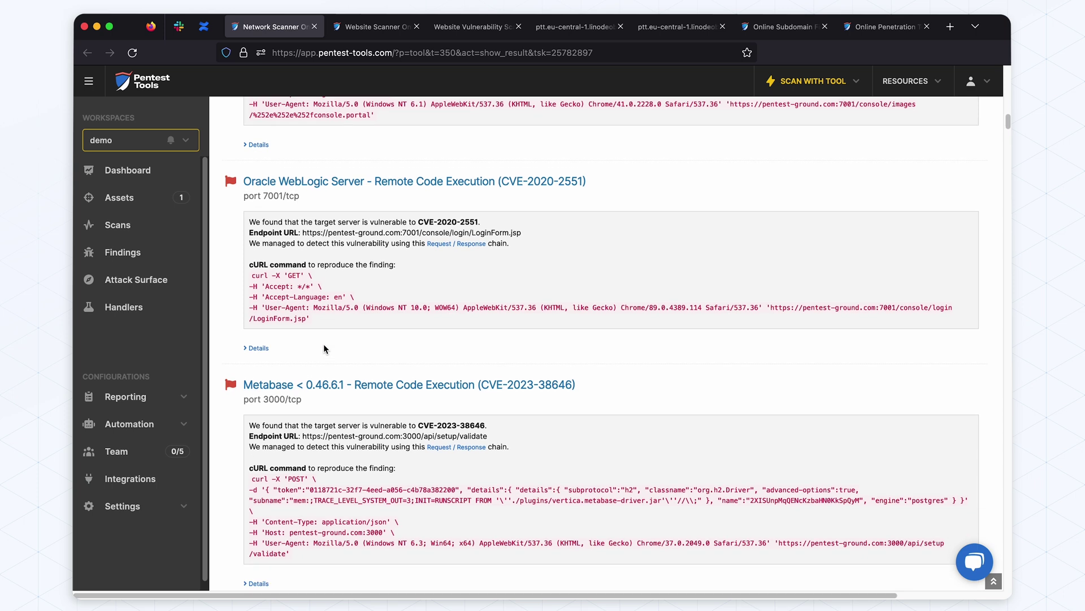
{"action": "left_click_drag", "start_coordinate": [585, 386], "coordinate": [278, 384]}
{"action": "left_click", "coordinate": [276, 385]}
{"action": "scroll", "coordinate": [365, 308], "scroll_direction": "up", "scroll_amount": 15}
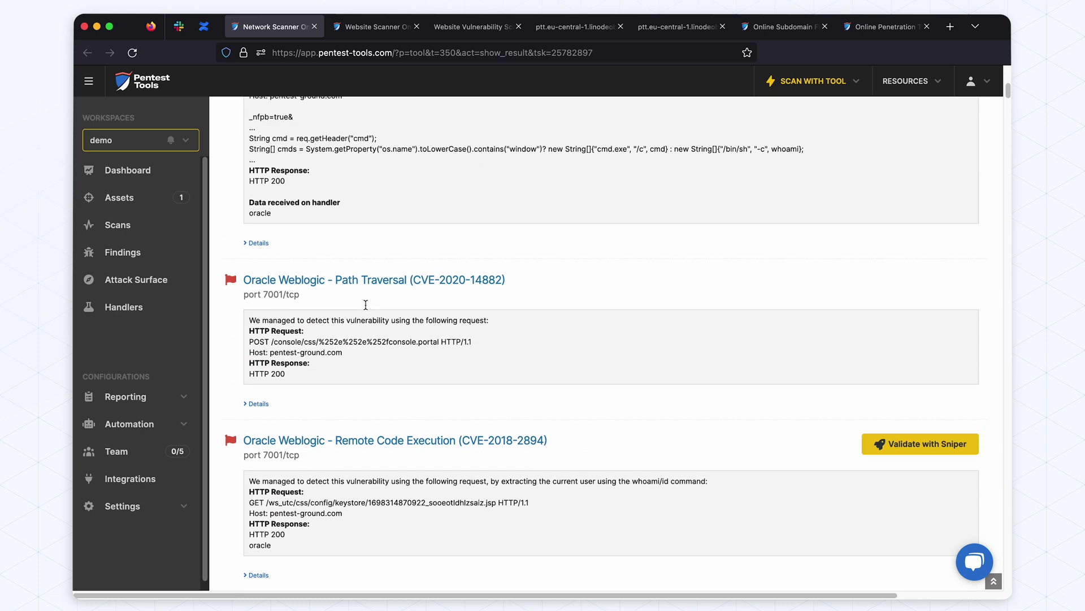
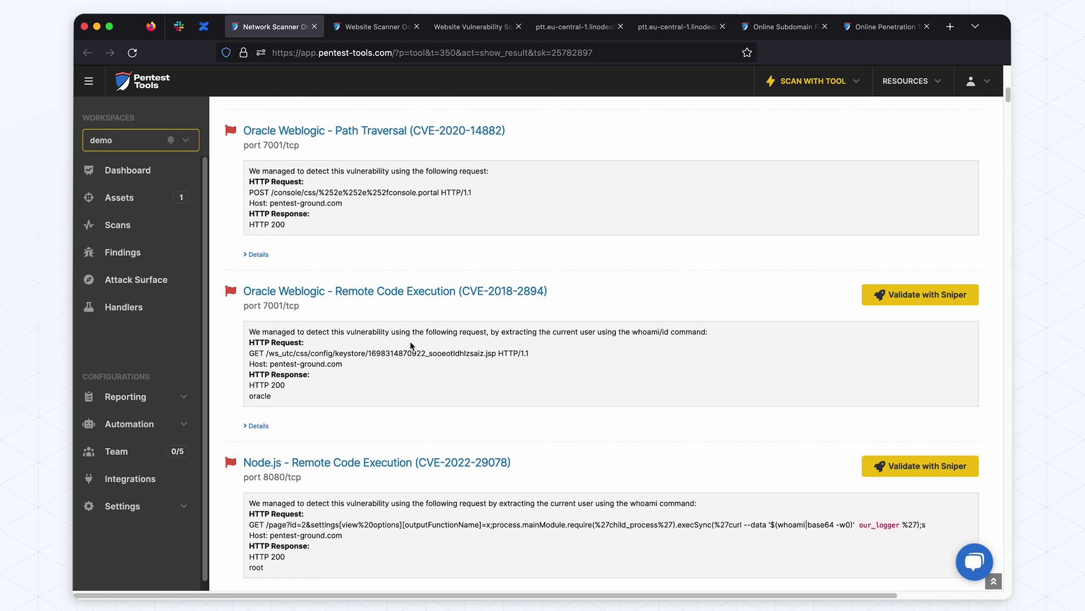
{"action": "scroll", "coordinate": [410, 346], "scroll_direction": "up", "scroll_amount": 2}
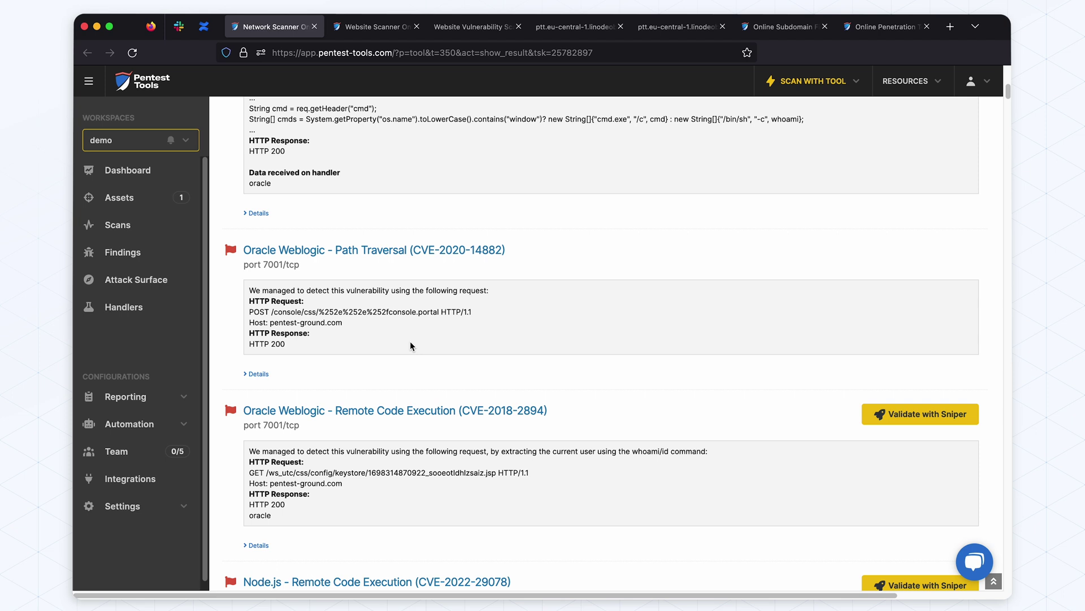
{"action": "scroll", "coordinate": [410, 346], "scroll_direction": "down", "scroll_amount": 10}
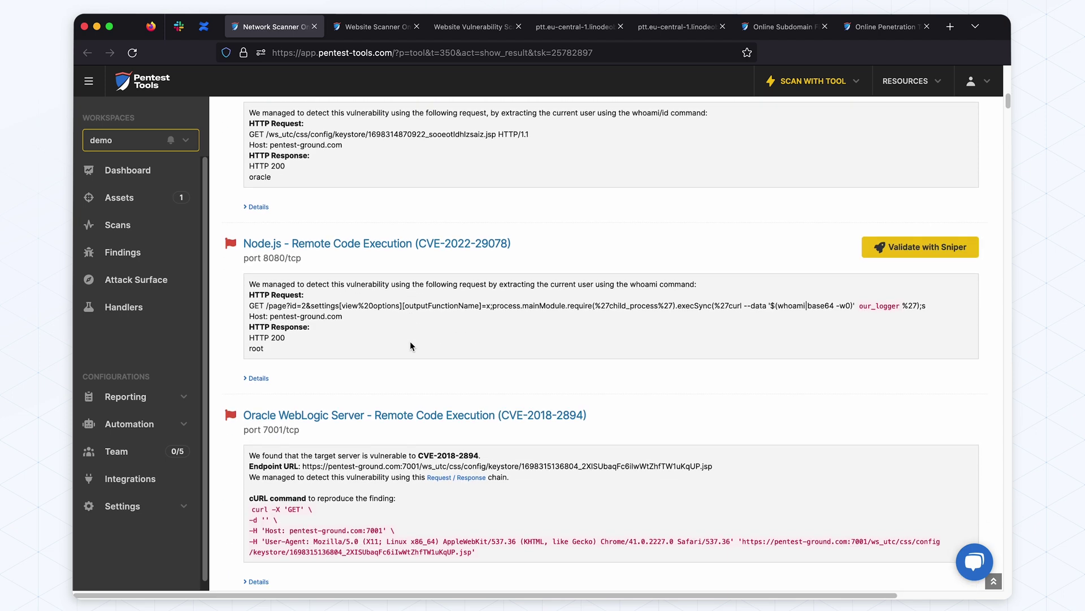
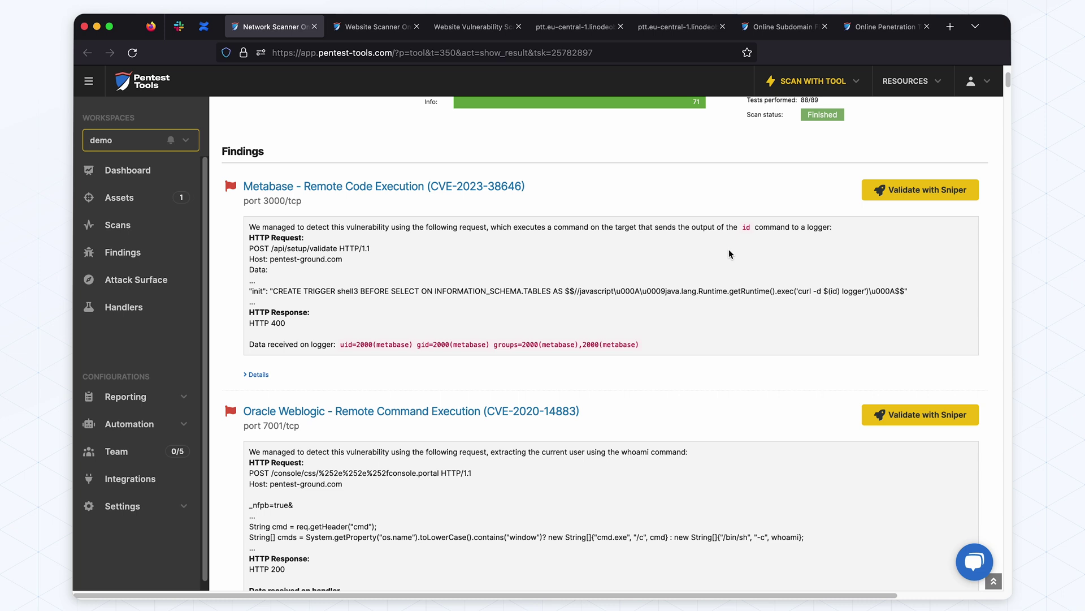
{"action": "scroll", "coordinate": [577, 250], "scroll_direction": "up", "scroll_amount": 3}
{"action": "scroll", "coordinate": [514, 253], "scroll_direction": "down", "scroll_amount": 2}
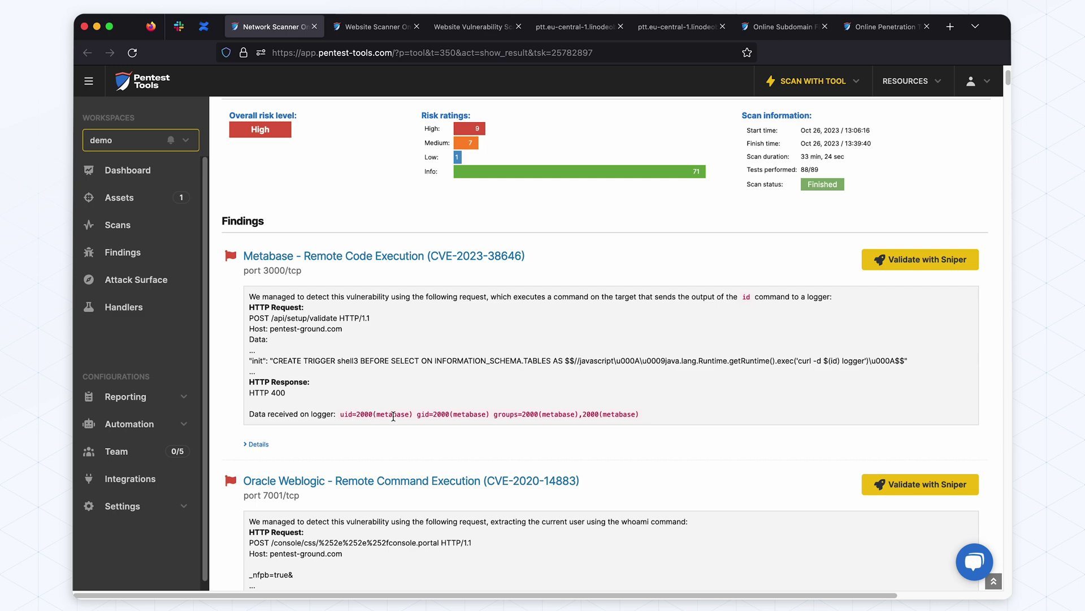
Scroll past the Oracle Weblogic and Node.js findings to the osCommerce 'file_manager.php' file upload entries
{"action": "scroll", "coordinate": [618, 319], "scroll_direction": "down", "scroll_amount": 10}
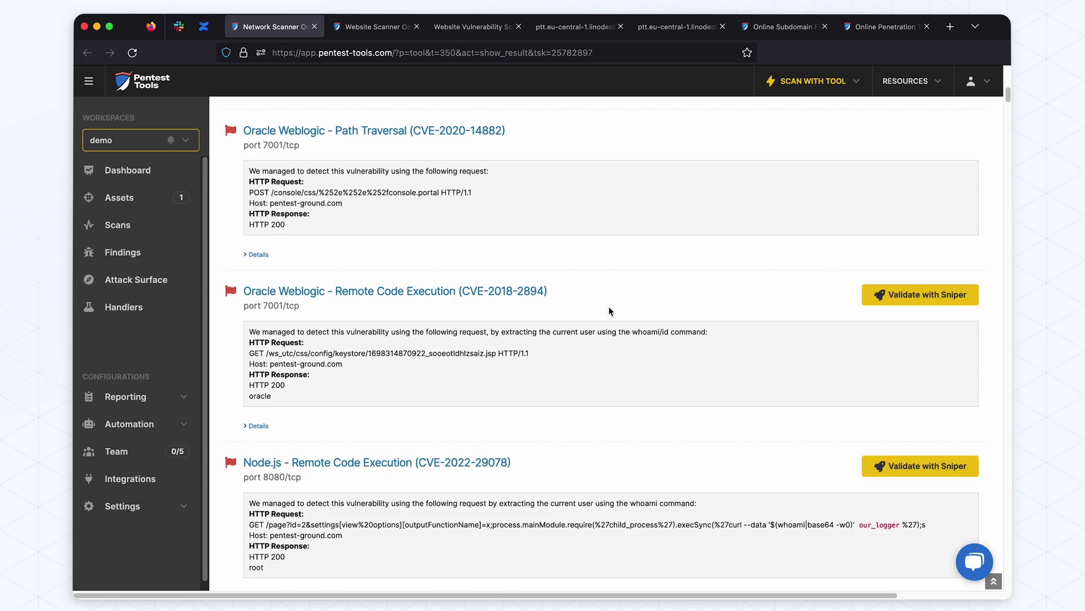
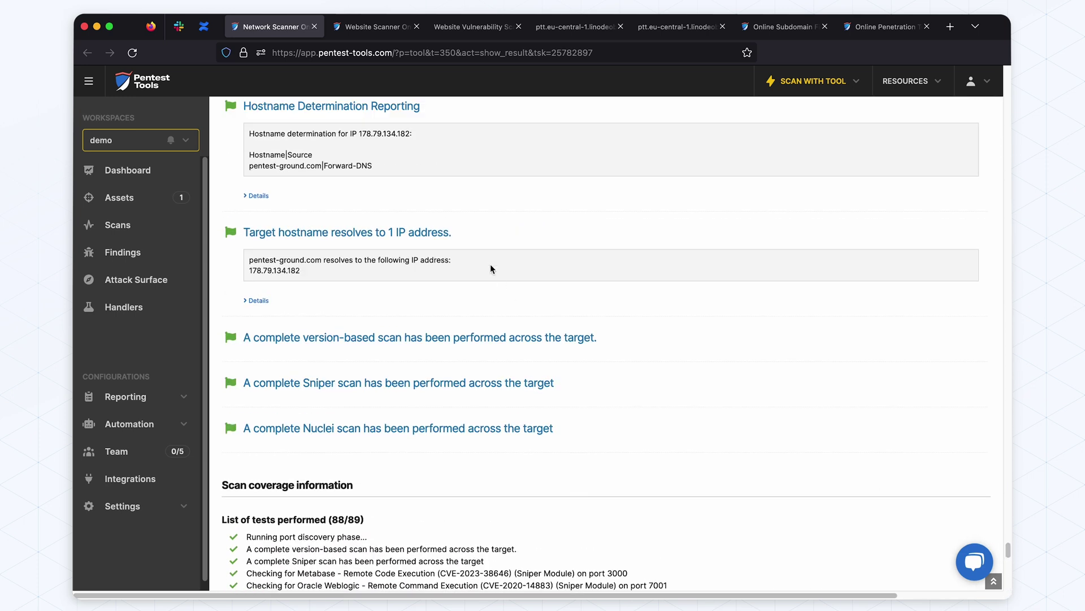
Scroll the List of tests performed and highlight the version-based scan line for emphasis
{"action": "scroll", "coordinate": [503, 323], "scroll_direction": "down", "scroll_amount": 1}
{"action": "left_click_drag", "start_coordinate": [275, 317], "coordinate": [588, 317]}
{"action": "left_click", "coordinate": [589, 318]}
{"action": "scroll", "coordinate": [461, 388], "scroll_direction": "down", "scroll_amount": 5}
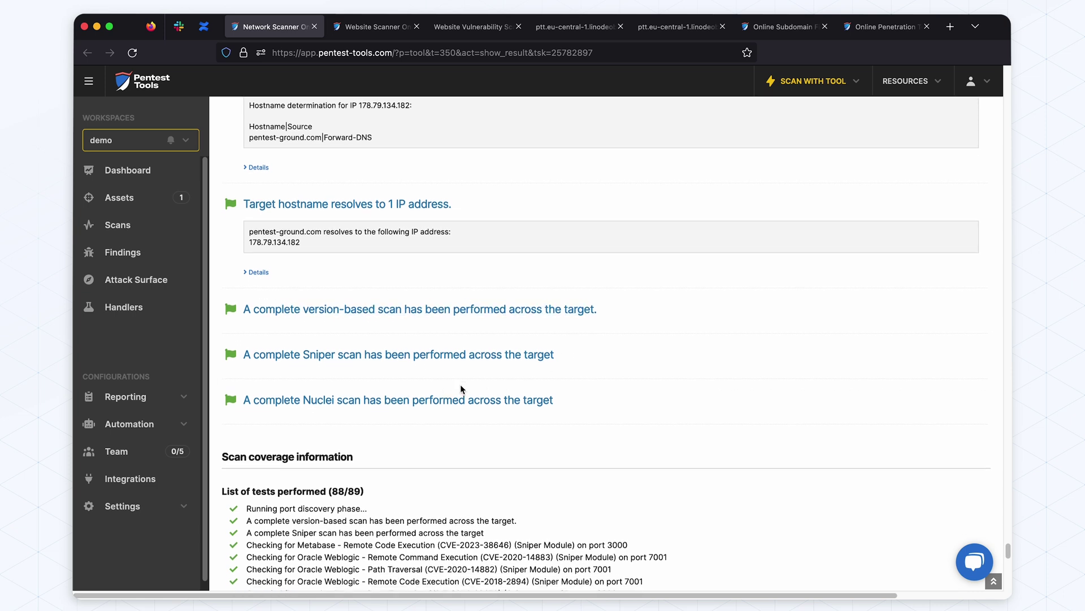
{"action": "scroll", "coordinate": [400, 341], "scroll_direction": "down", "scroll_amount": 2}
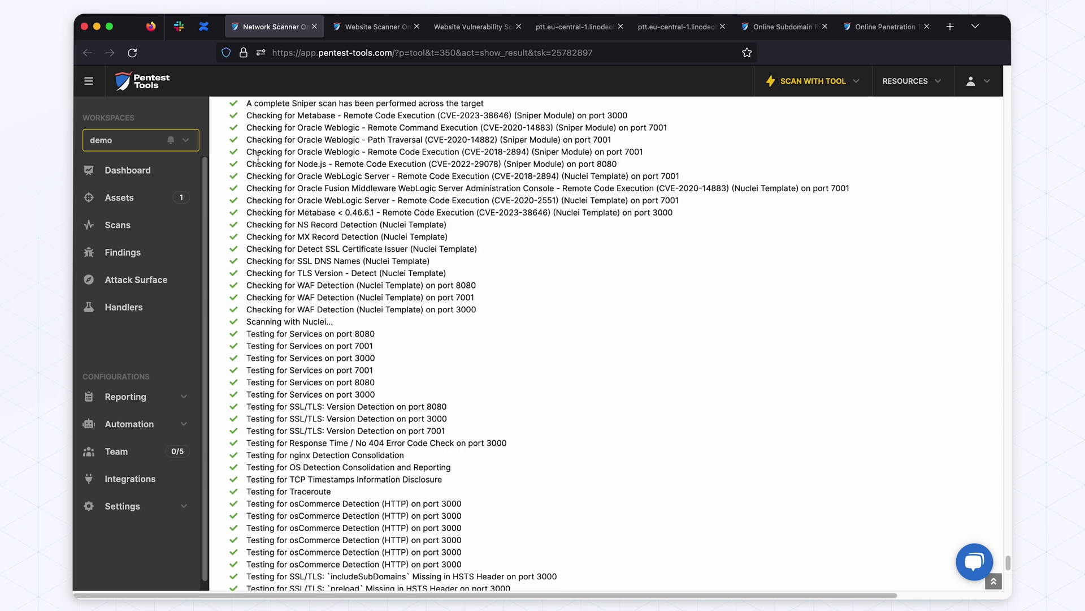
Highlight the Node.js through WAF test lines, then jump back to the scan result summary
{"action": "left_click_drag", "start_coordinate": [258, 160], "coordinate": [377, 299]}
{"action": "left_click", "coordinate": [377, 298]}
{"action": "scroll", "coordinate": [447, 359], "scroll_direction": "down", "scroll_amount": 3}
{"action": "scroll", "coordinate": [447, 359], "scroll_direction": "up", "scroll_amount": 8}
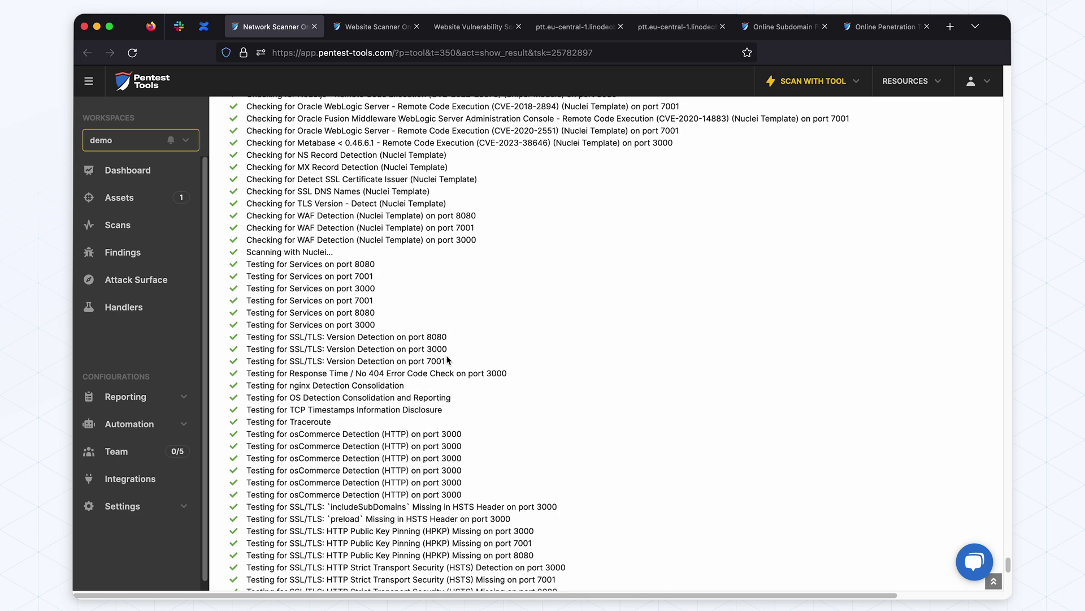
{"action": "left_click", "coordinate": [995, 581]}
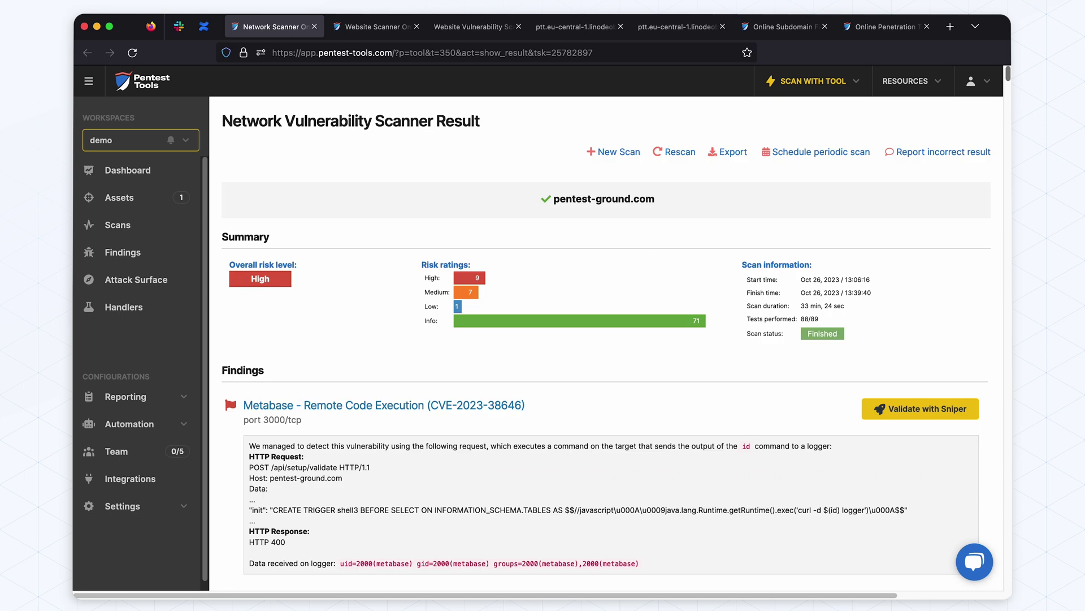
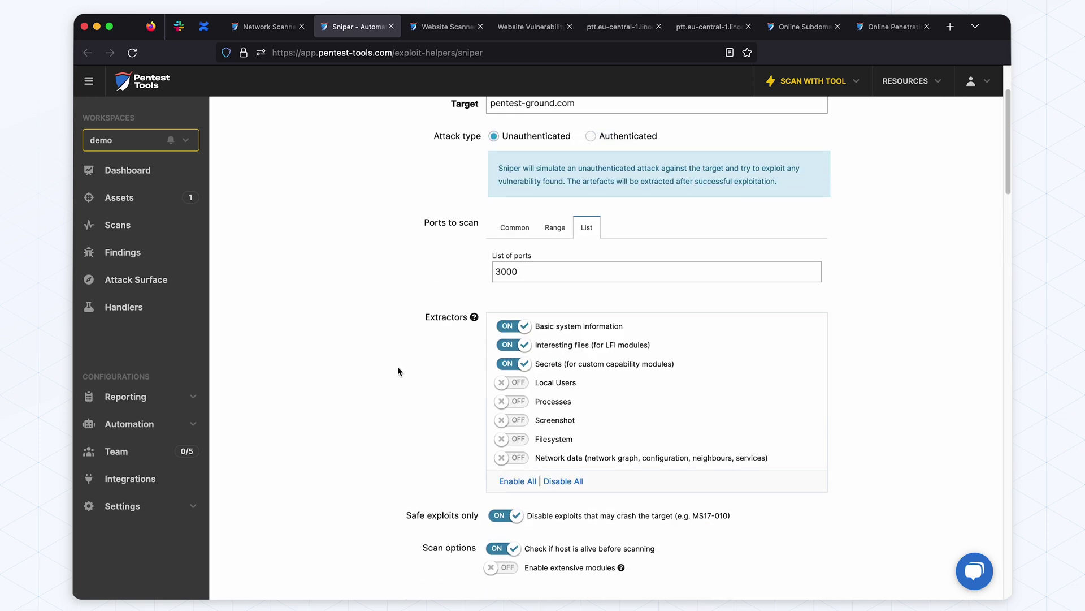
Enable all extractors for the Sniper scan of pentest-ground.com on port 3000
{"action": "left_click", "coordinate": [509, 480]}
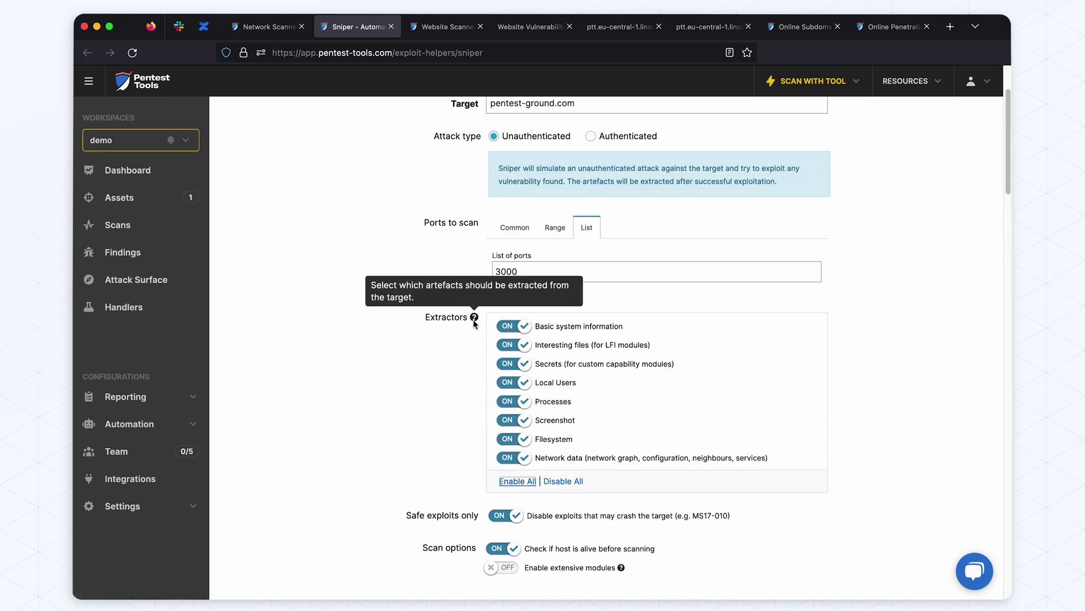
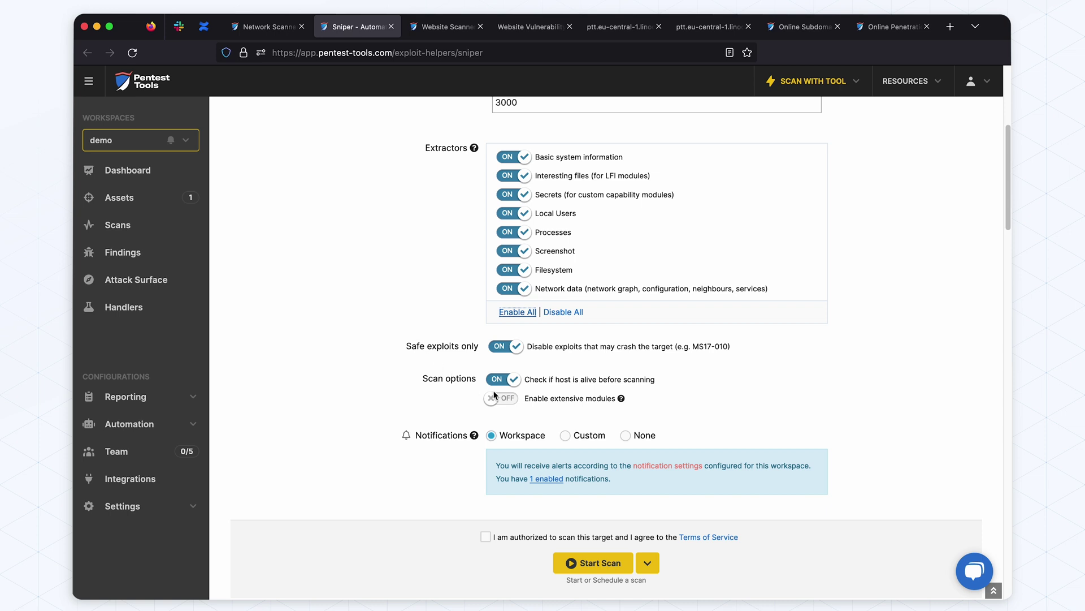
Turn off the 'Check if host is alive before scanning' option for the pentest-ground.com Sniper scan
{"action": "left_click", "coordinate": [502, 380]}
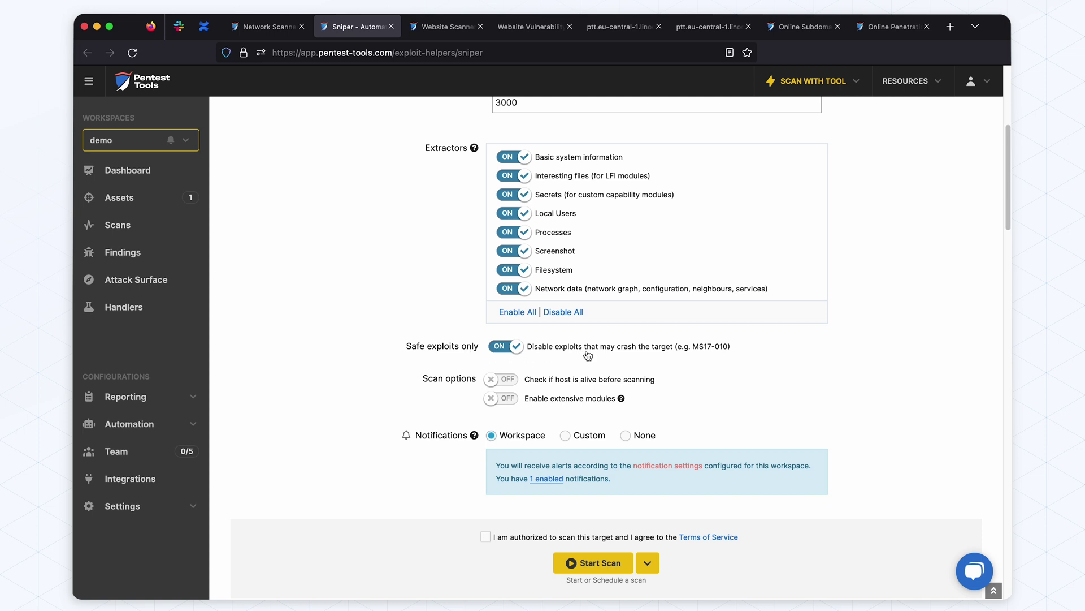
{"action": "scroll", "coordinate": [587, 410], "scroll_direction": "down", "scroll_amount": 1}
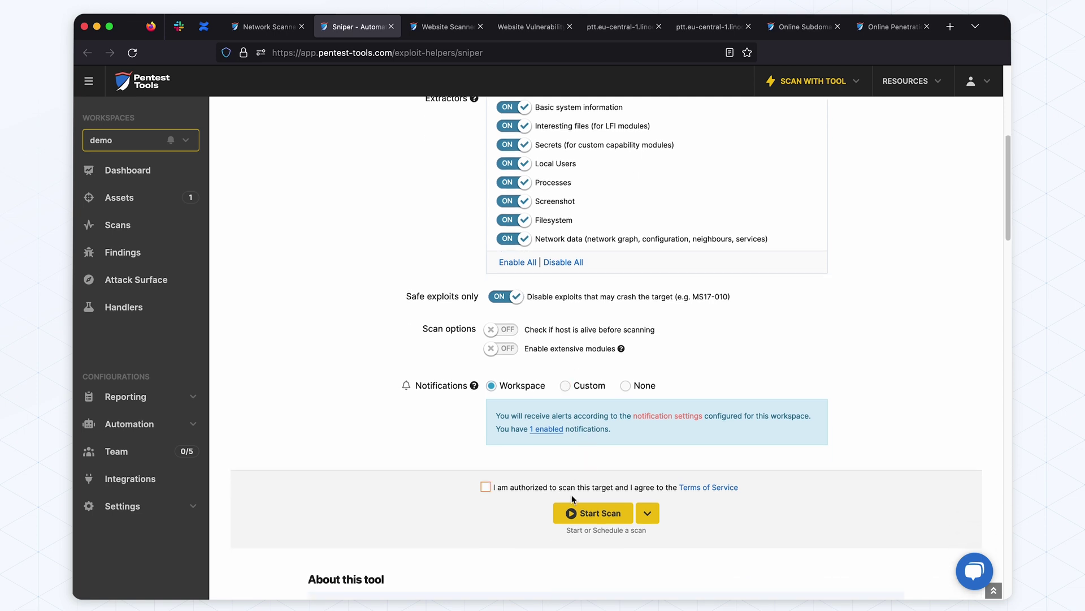
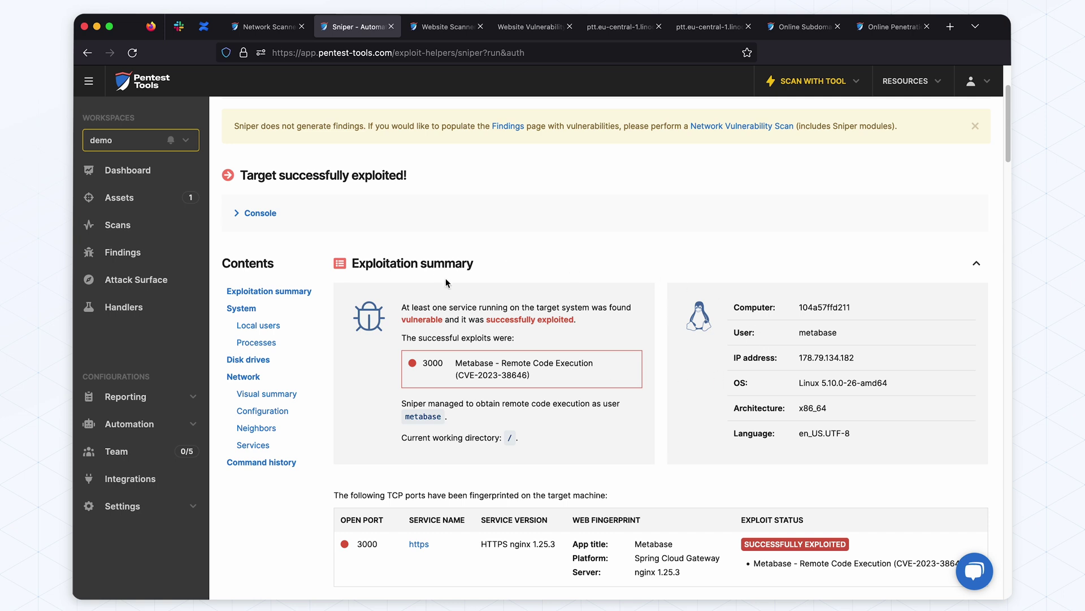
{"action": "scroll", "coordinate": [477, 276], "scroll_direction": "down", "scroll_amount": 1}
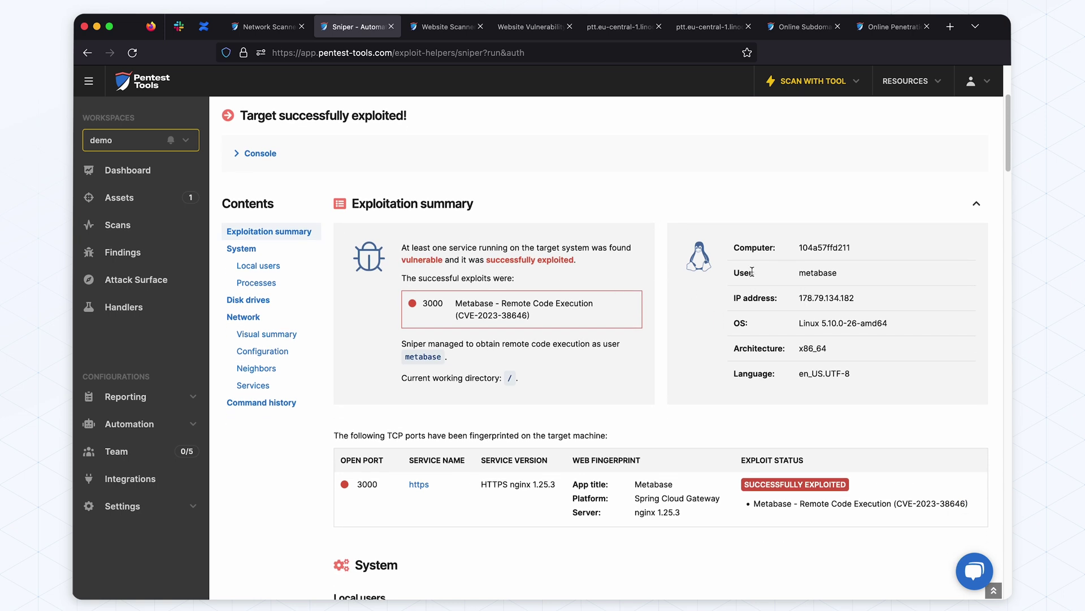
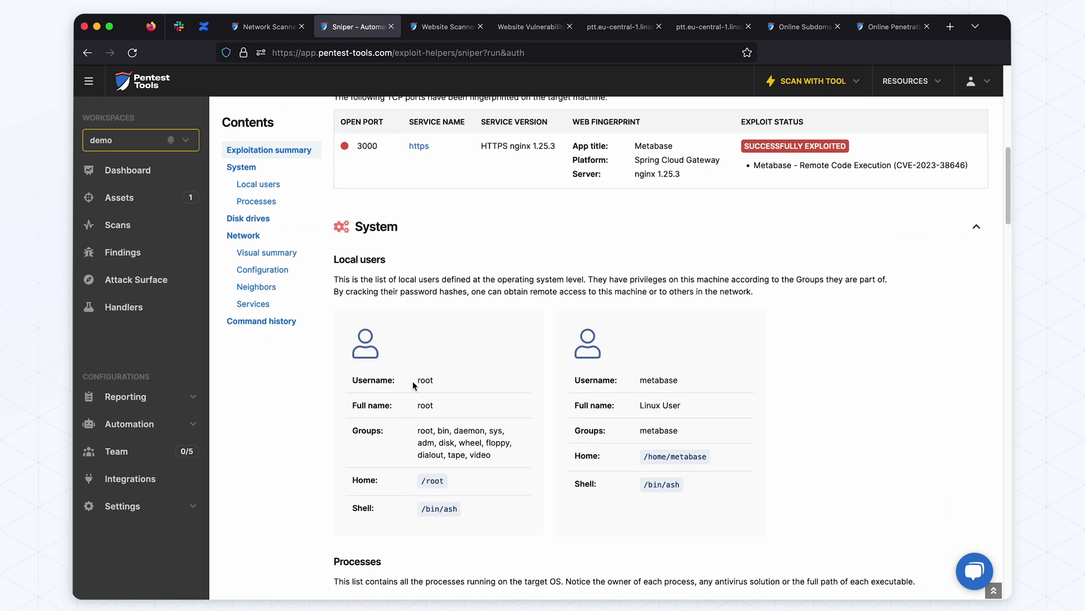
{"action": "scroll", "coordinate": [777, 376], "scroll_direction": "down", "scroll_amount": 5}
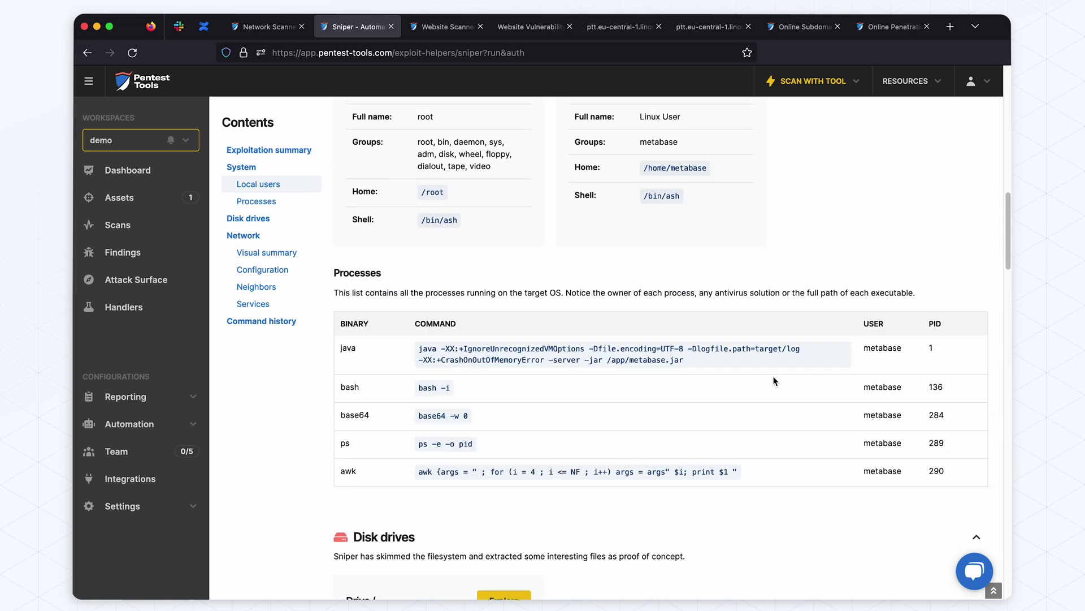
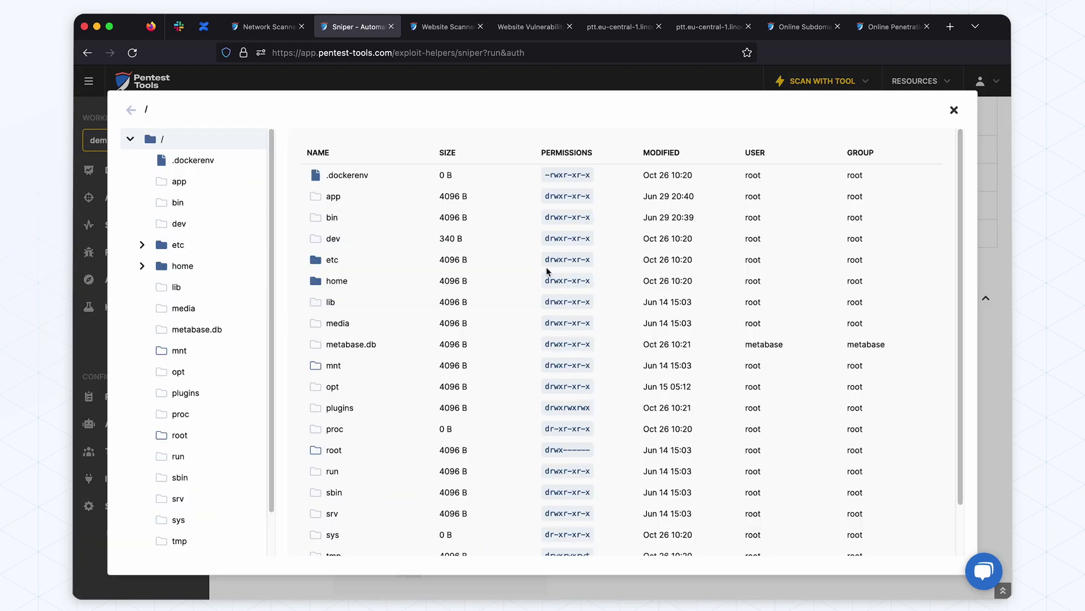
Dismiss the file system browser, then view and close the full-size Network graph of connected hosts
{"action": "left_click", "coordinate": [955, 110]}
{"action": "scroll", "coordinate": [713, 376], "scroll_direction": "down", "scroll_amount": 8}
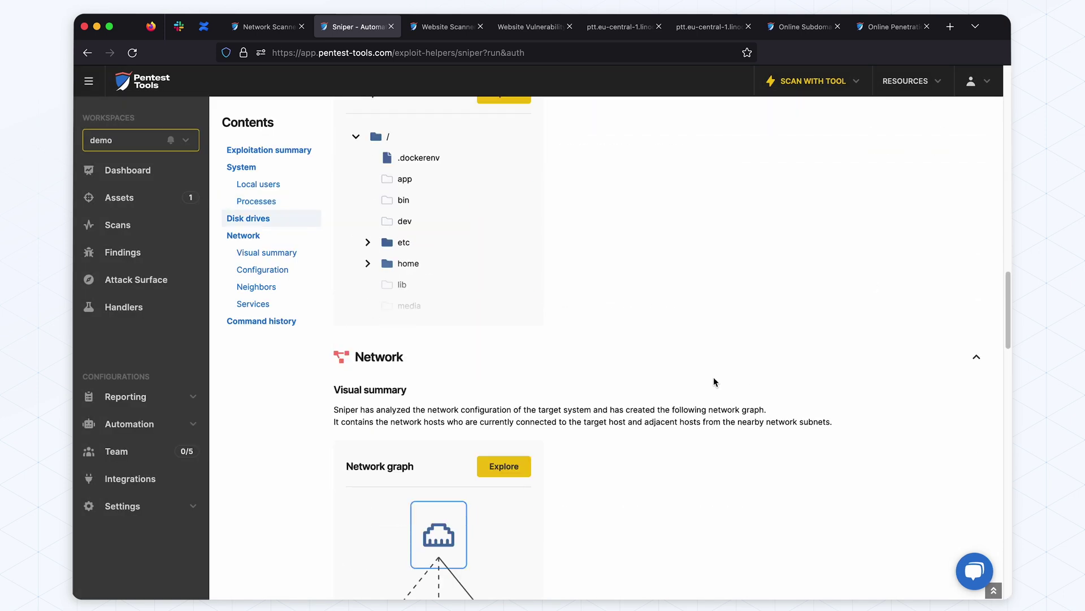
{"action": "left_click", "coordinate": [502, 298]}
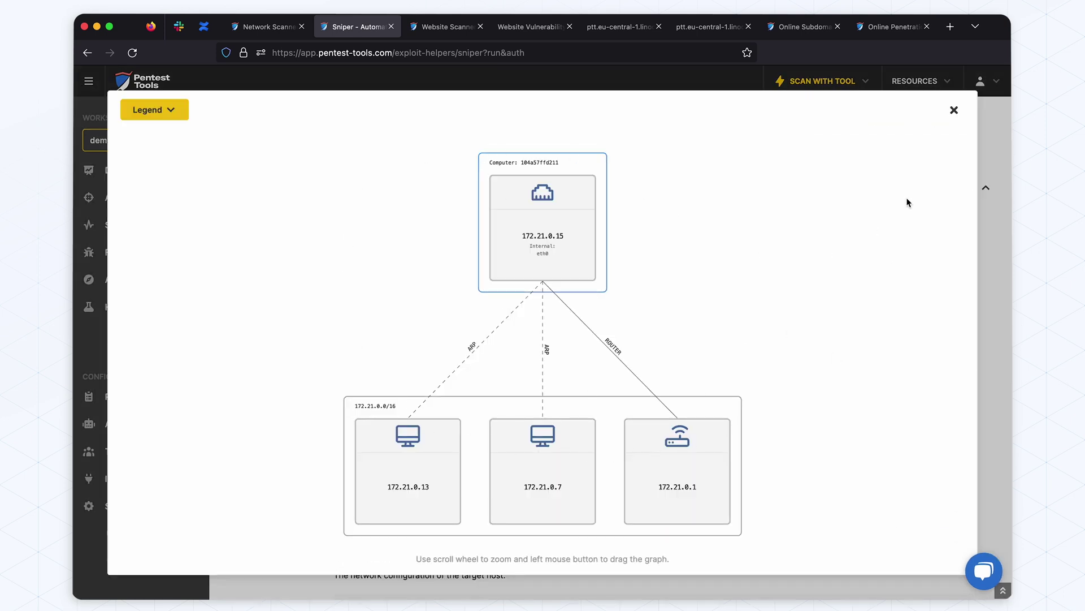
{"action": "left_click", "coordinate": [953, 111]}
Scroll past the Configuration, Neighbors and Services consoles down to the Command history console
{"action": "scroll", "coordinate": [648, 371], "scroll_direction": "down", "scroll_amount": 6}
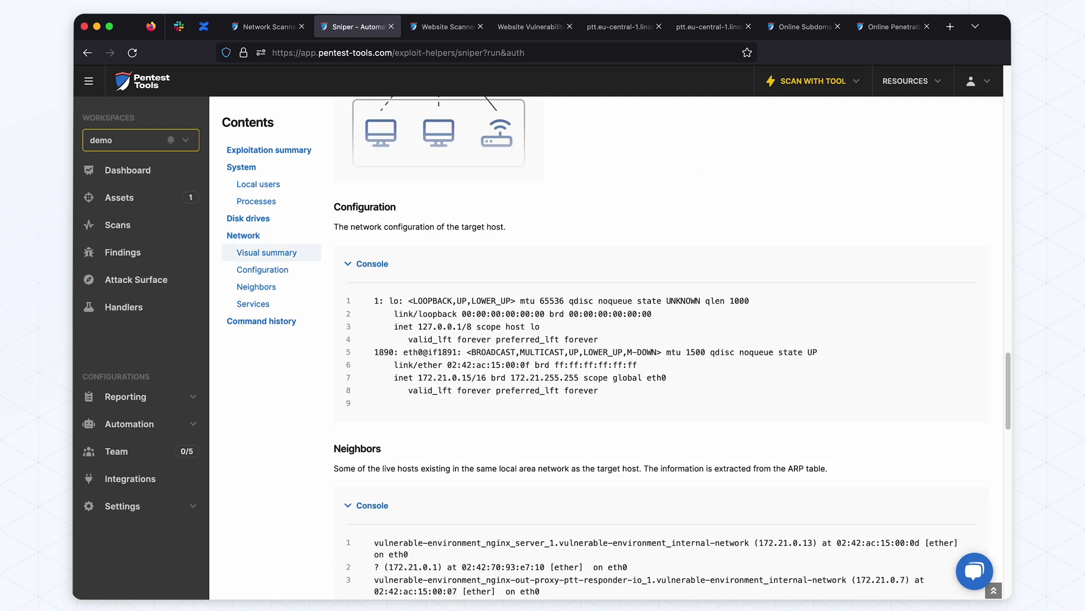
{"action": "scroll", "coordinate": [598, 389], "scroll_direction": "down", "scroll_amount": 3}
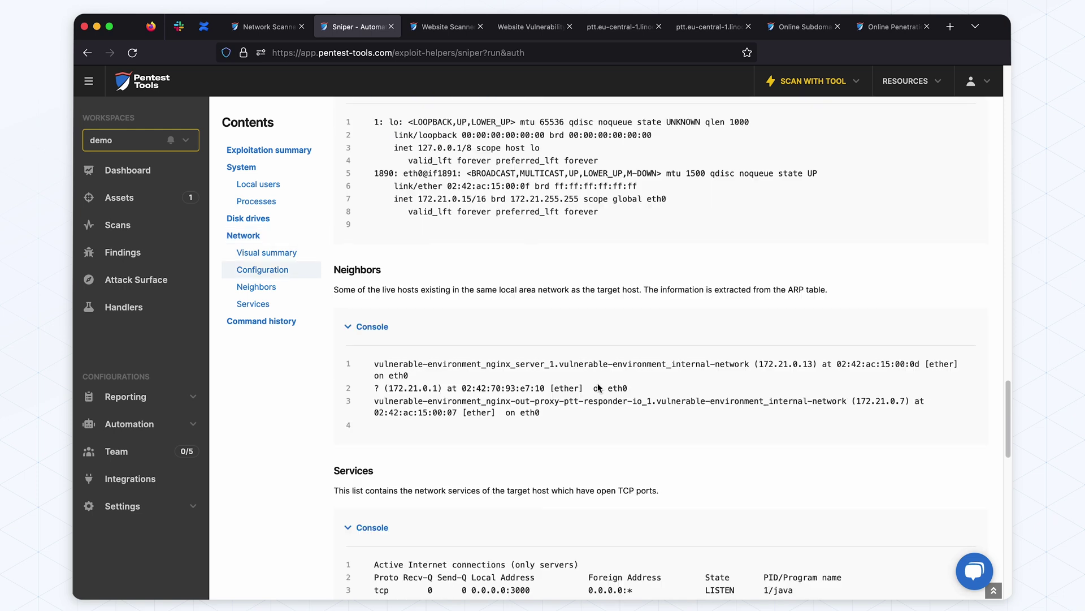
{"action": "scroll", "coordinate": [543, 396], "scroll_direction": "down", "scroll_amount": 3}
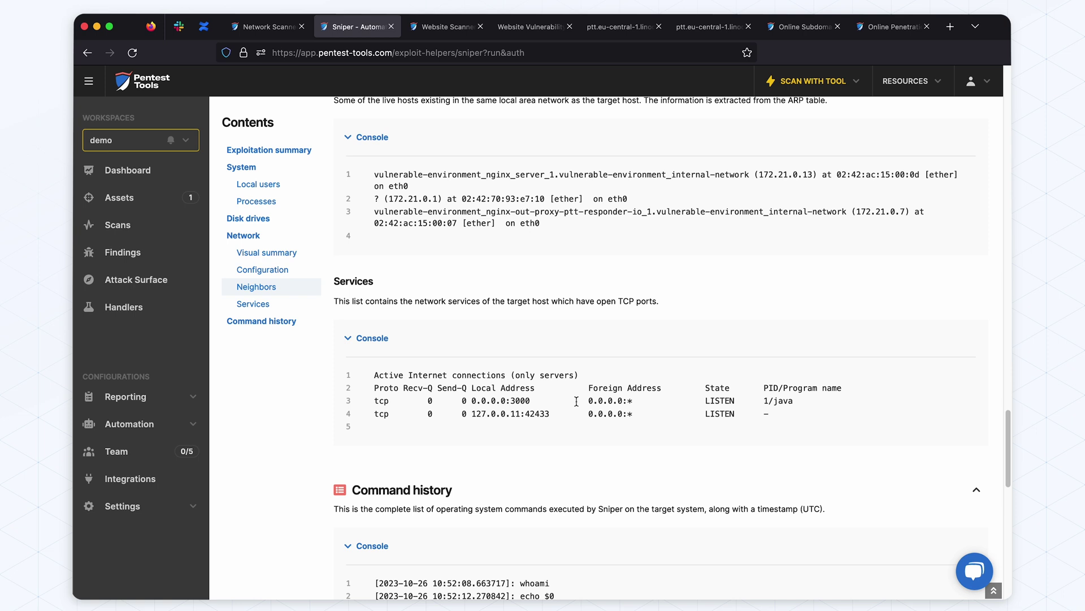
{"action": "scroll", "coordinate": [576, 401], "scroll_direction": "down", "scroll_amount": 4}
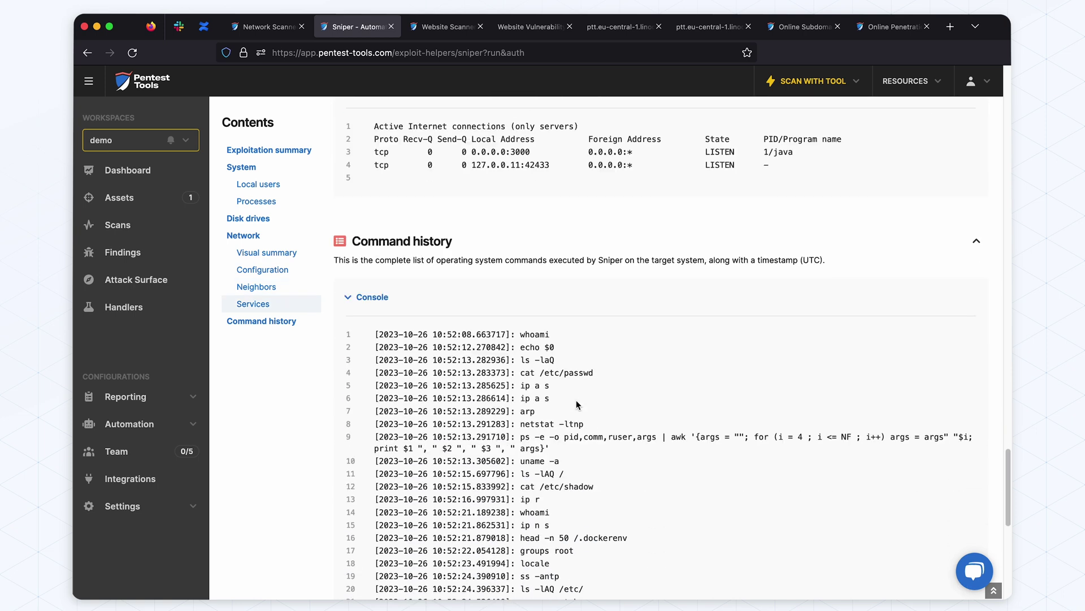
{"action": "scroll", "coordinate": [561, 379], "scroll_direction": "down", "scroll_amount": 5}
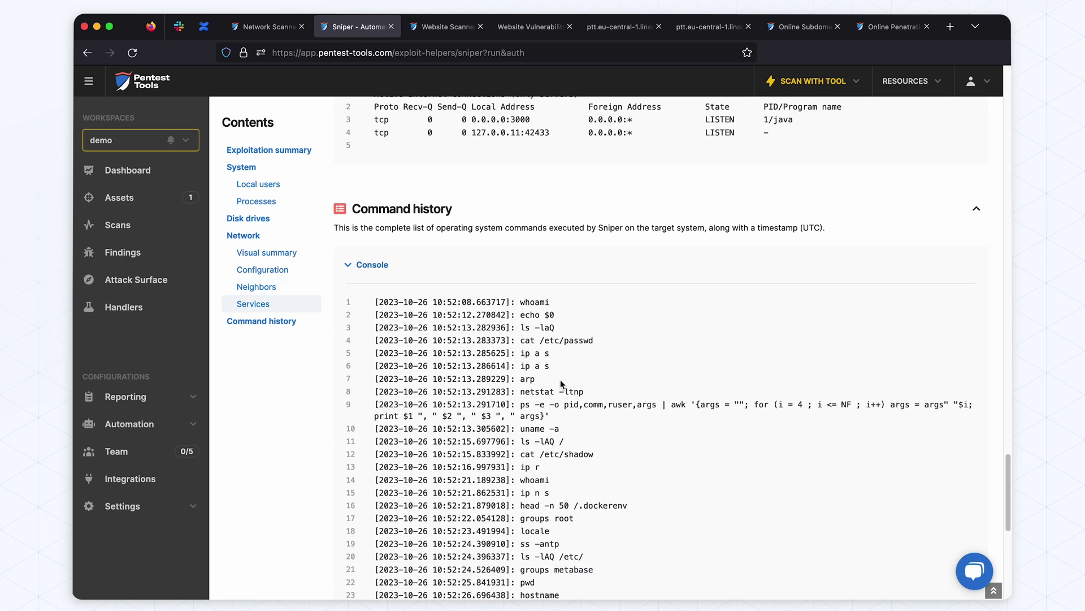
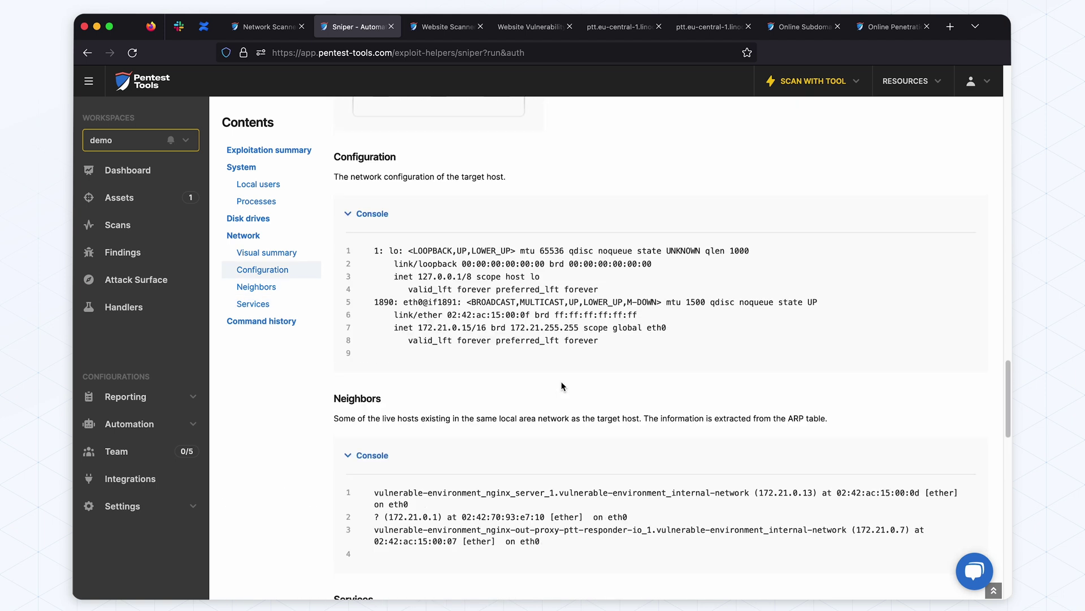
{"action": "scroll", "coordinate": [561, 382], "scroll_direction": "up", "scroll_amount": 15}
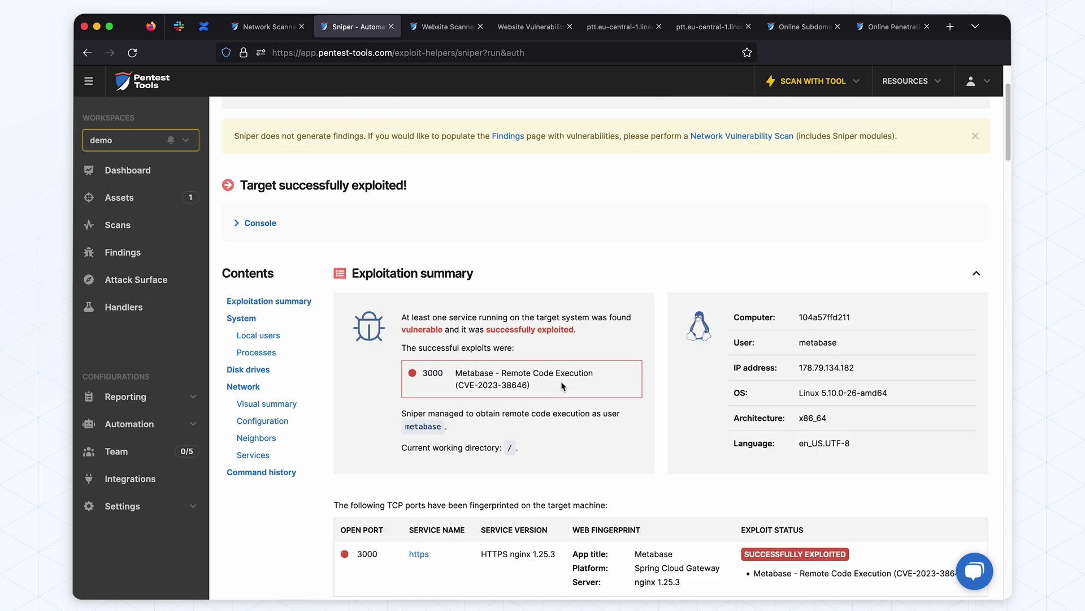
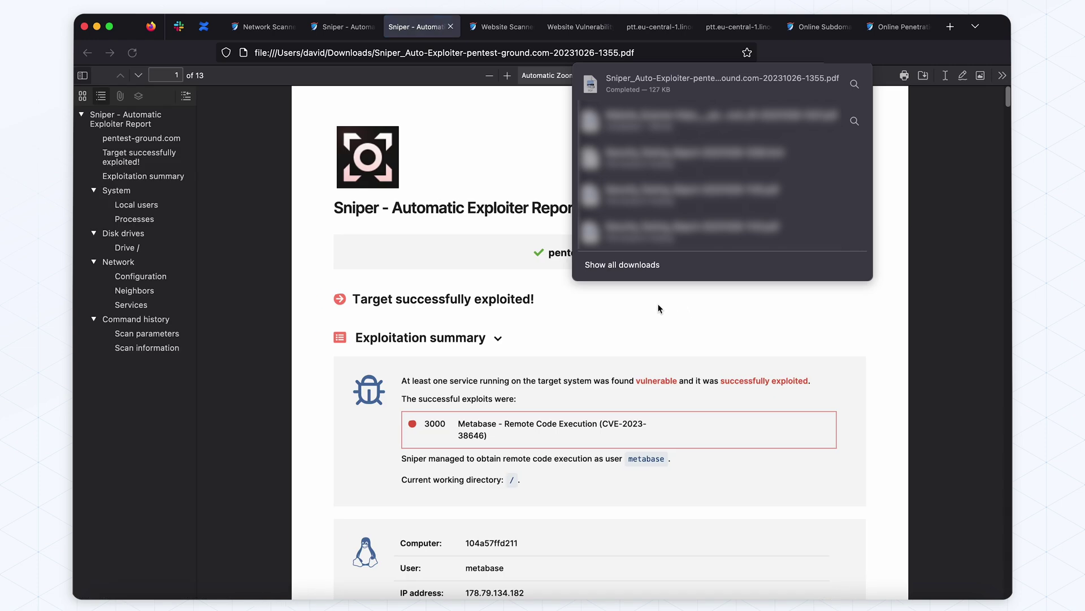
Dismiss the downloads list and scroll the Sniper PDF to page 5's extracted Disk drives files
{"action": "left_click", "coordinate": [659, 308]}
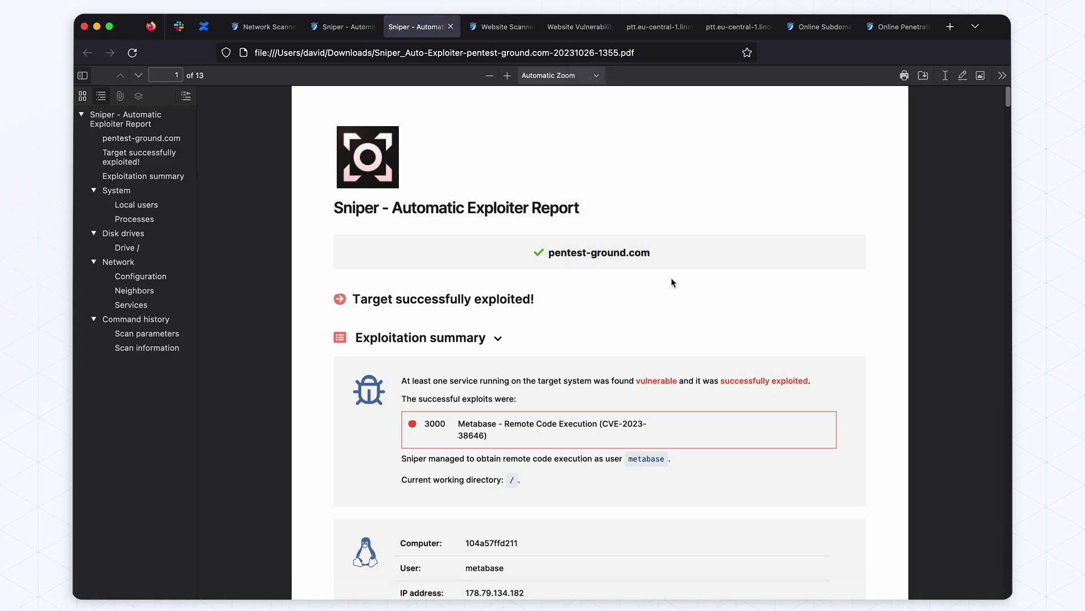
{"action": "scroll", "coordinate": [505, 332], "scroll_direction": "down", "scroll_amount": 15}
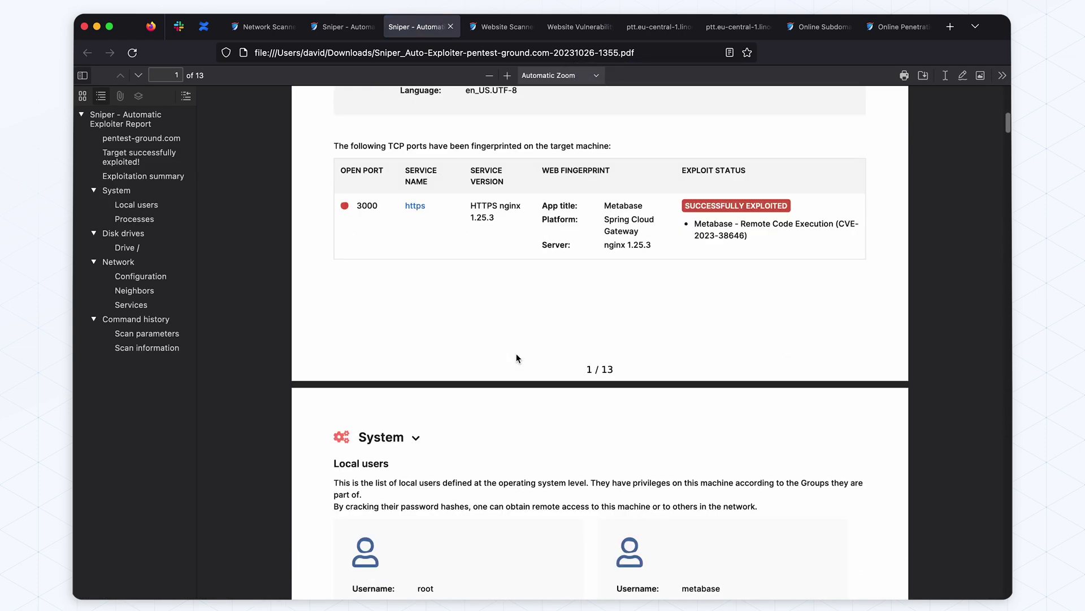
{"action": "scroll", "coordinate": [517, 357], "scroll_direction": "down", "scroll_amount": 15}
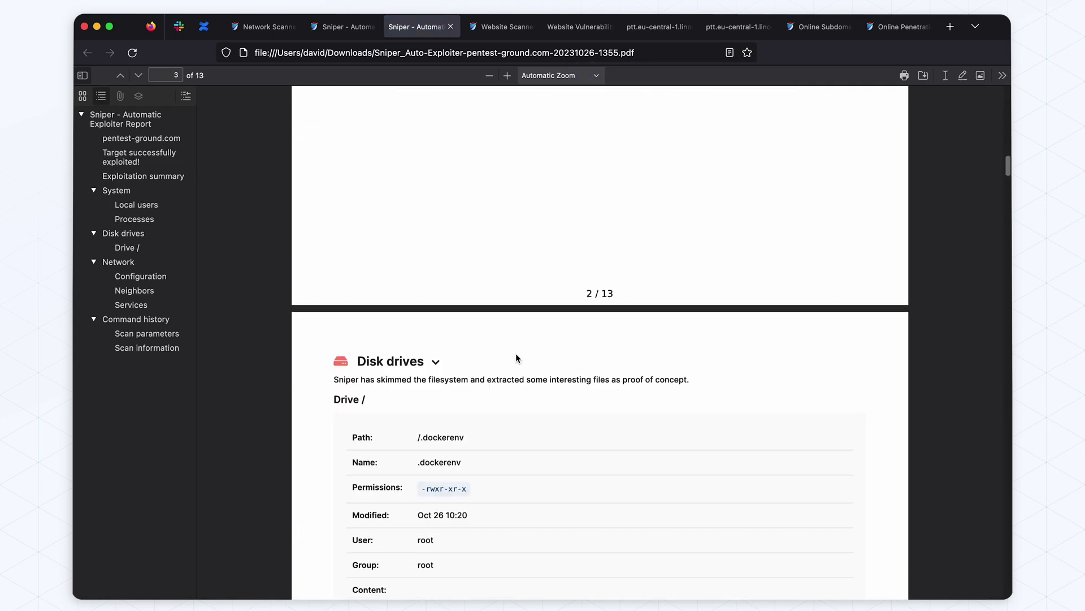
{"action": "scroll", "coordinate": [516, 357], "scroll_direction": "down", "scroll_amount": 15}
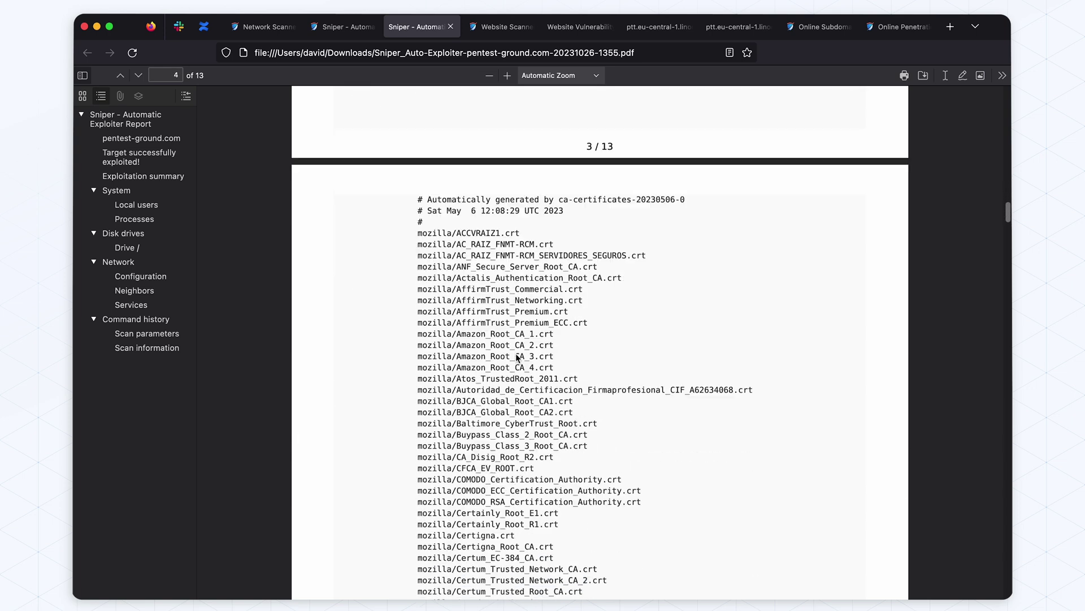
{"action": "scroll", "coordinate": [516, 358], "scroll_direction": "down", "scroll_amount": 15}
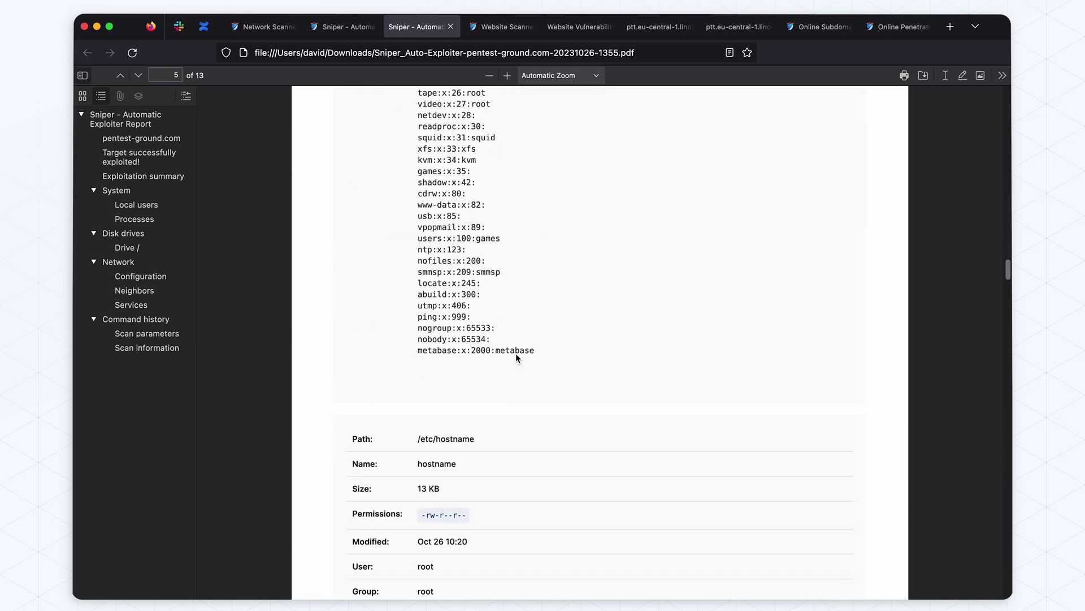
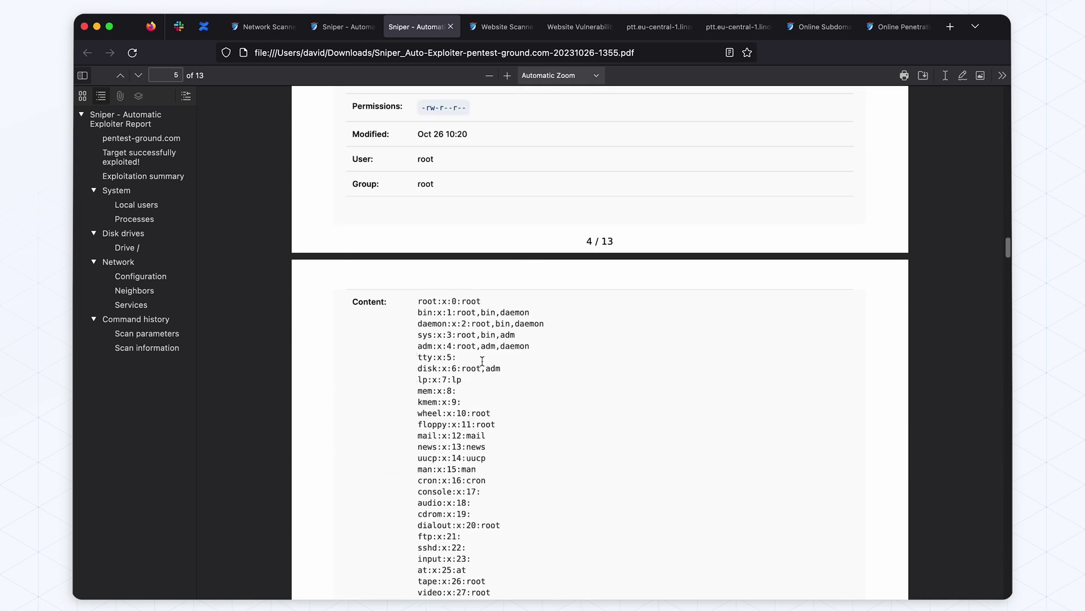
Return to the first page of the Sniper exploiter PDF, then go back to the Network Scanner results tab
{"action": "scroll", "coordinate": [451, 287], "scroll_direction": "up", "scroll_amount": 3}
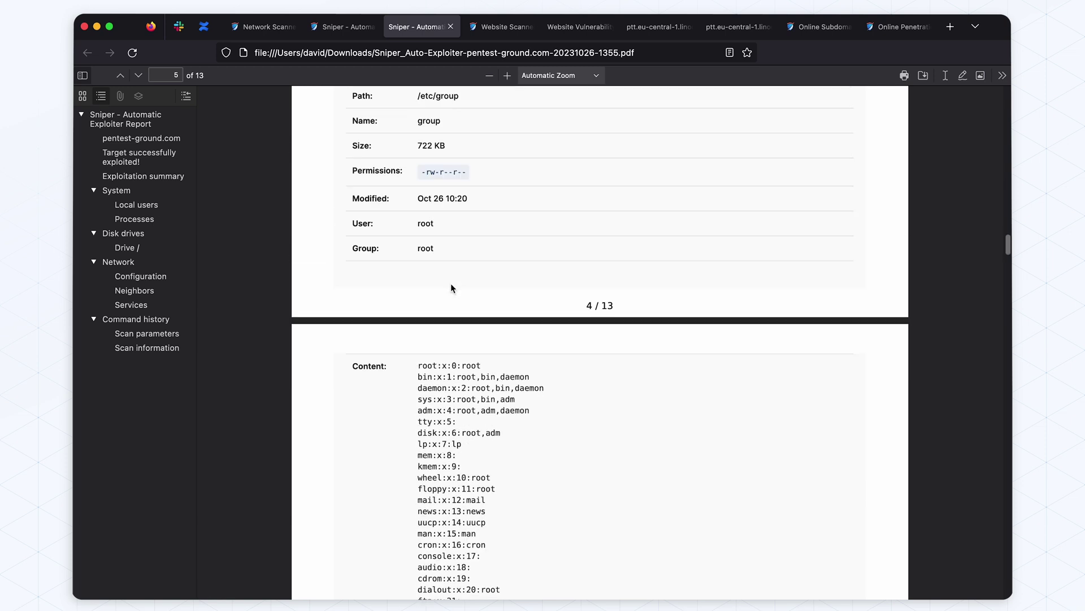
{"action": "scroll", "coordinate": [451, 288], "scroll_direction": "up", "scroll_amount": 10}
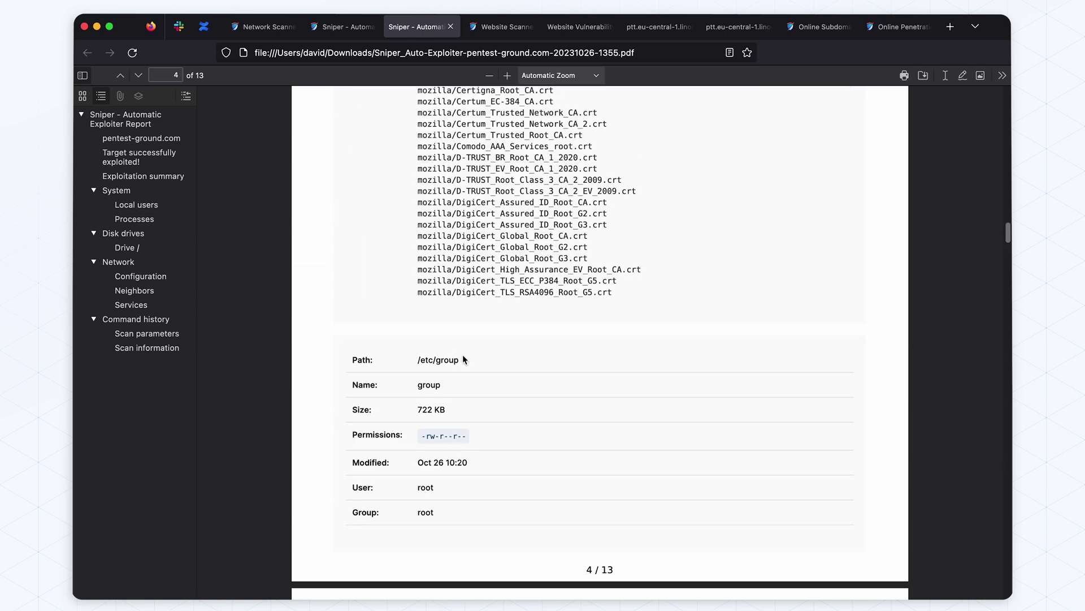
{"action": "scroll", "coordinate": [464, 360], "scroll_direction": "down", "scroll_amount": 15}
{"action": "scroll", "coordinate": [772, 317], "scroll_direction": "up", "scroll_amount": 20}
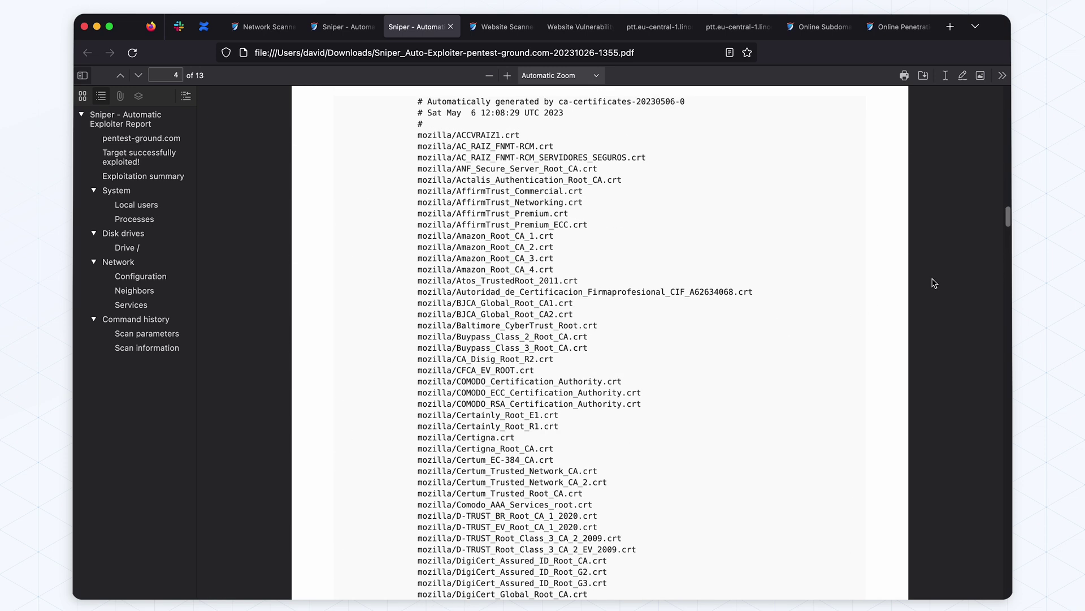
{"action": "left_click_drag", "start_coordinate": [1008, 217], "coordinate": [992, 91]}
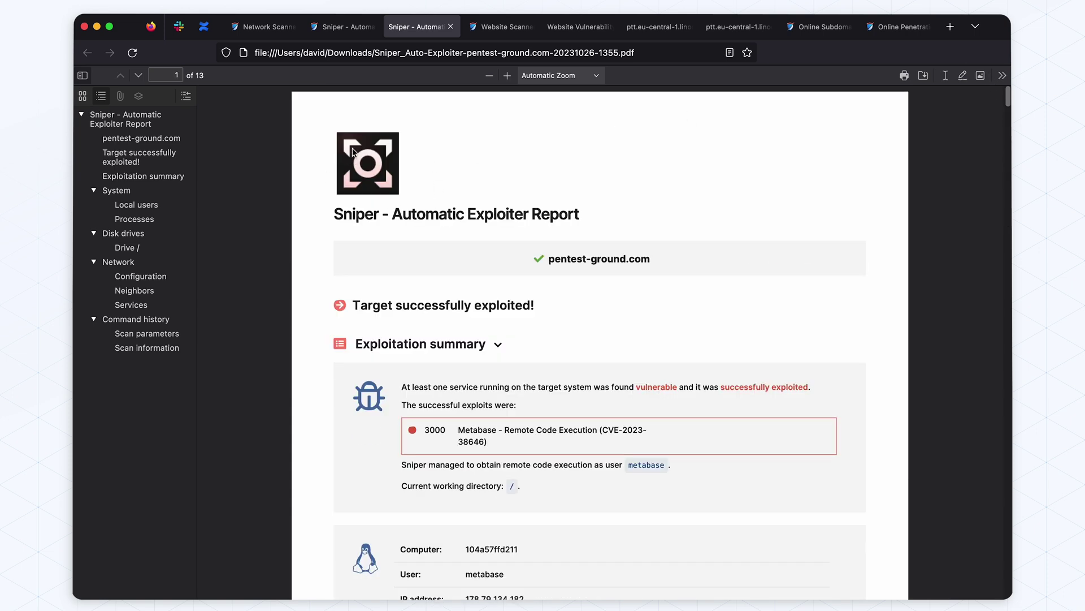
{"action": "left_click", "coordinate": [264, 27]}
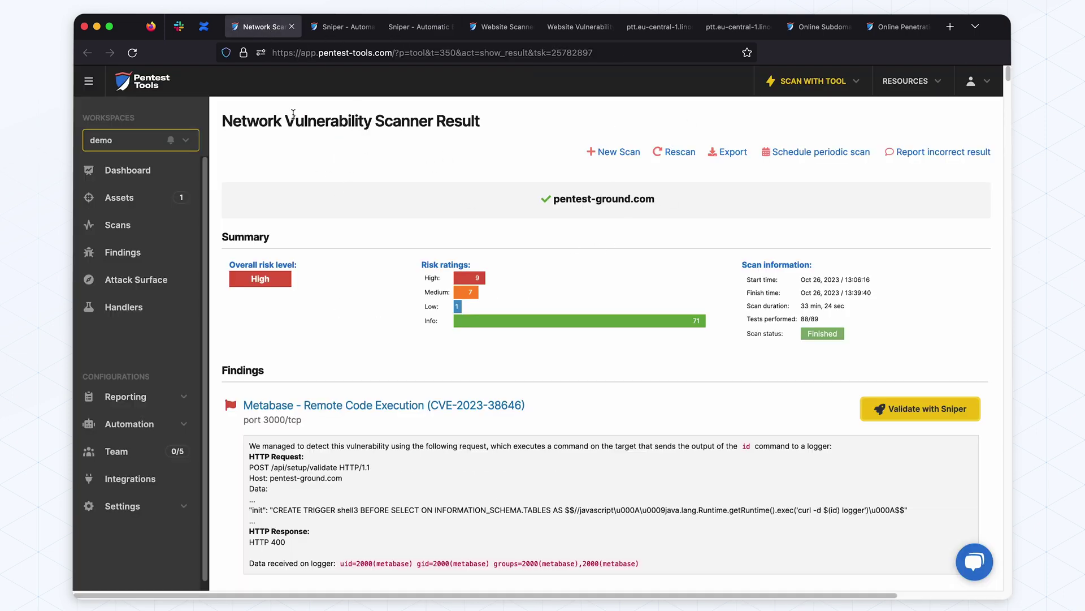
Export the pentest-ground.com network scan results in PDF report format
{"action": "left_click", "coordinate": [730, 152]}
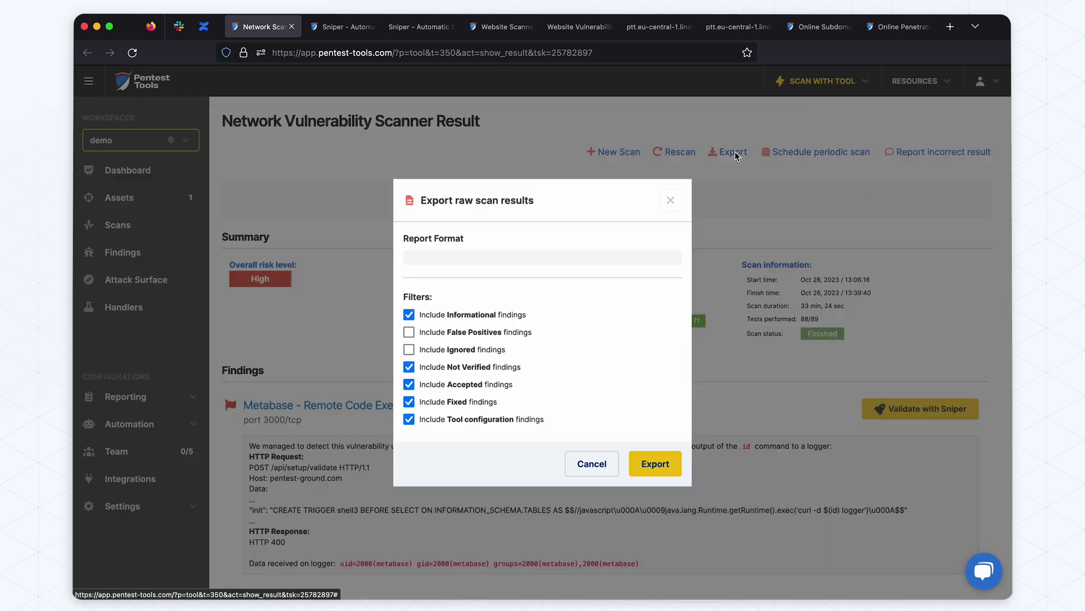
{"action": "left_click", "coordinate": [461, 256]}
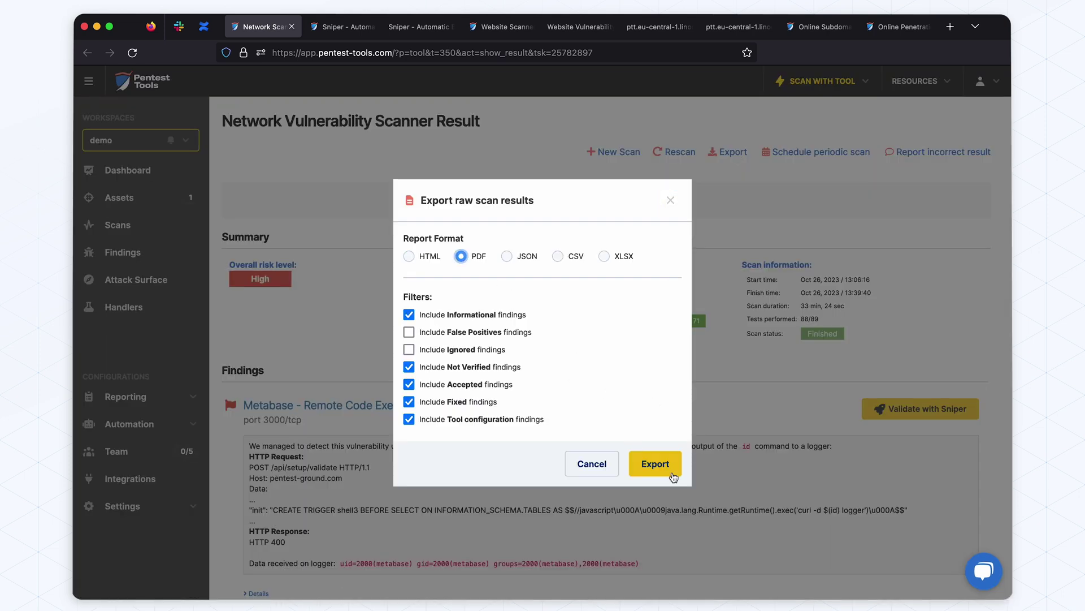
{"action": "left_click", "coordinate": [665, 469]}
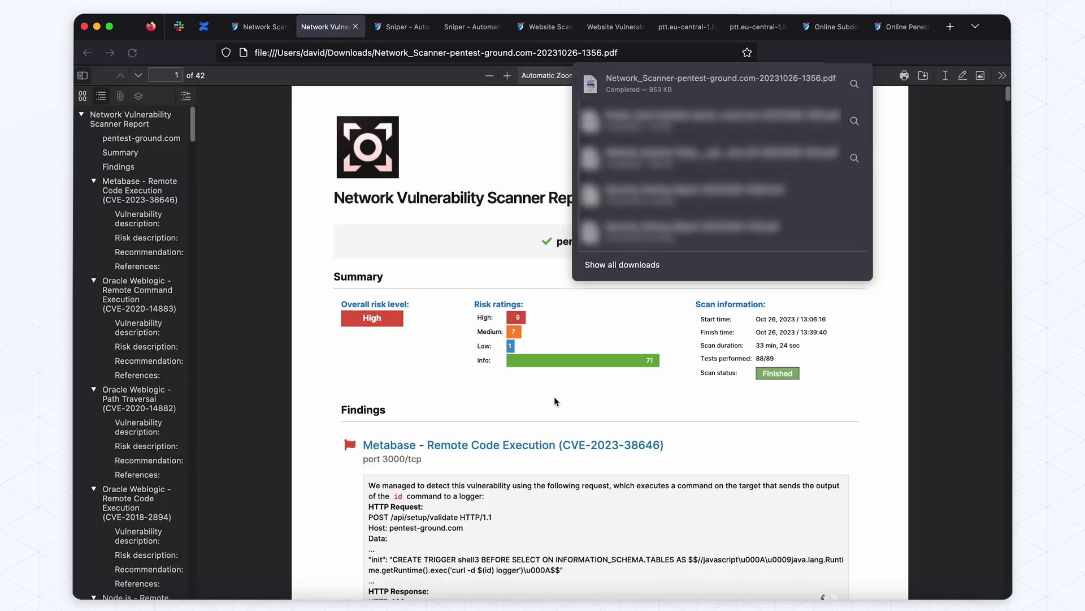
Scroll through the Network Scanner PDF to the Metabase finding details and references
{"action": "scroll", "coordinate": [551, 425], "scroll_direction": "down", "scroll_amount": 3}
{"action": "scroll", "coordinate": [555, 434], "scroll_direction": "down", "scroll_amount": 5}
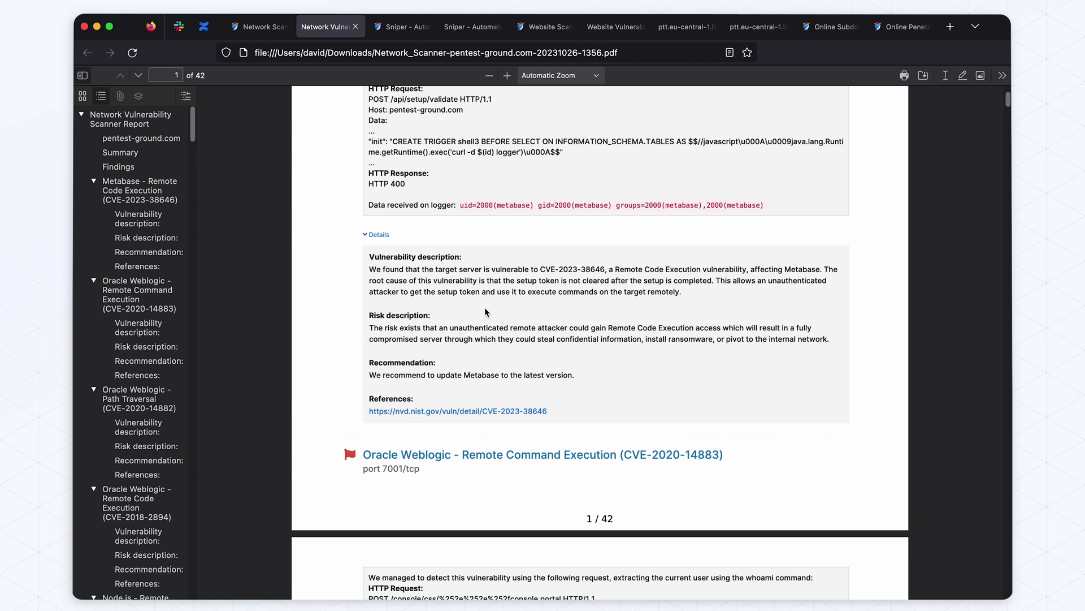
{"action": "scroll", "coordinate": [484, 307], "scroll_direction": "down", "scroll_amount": 2}
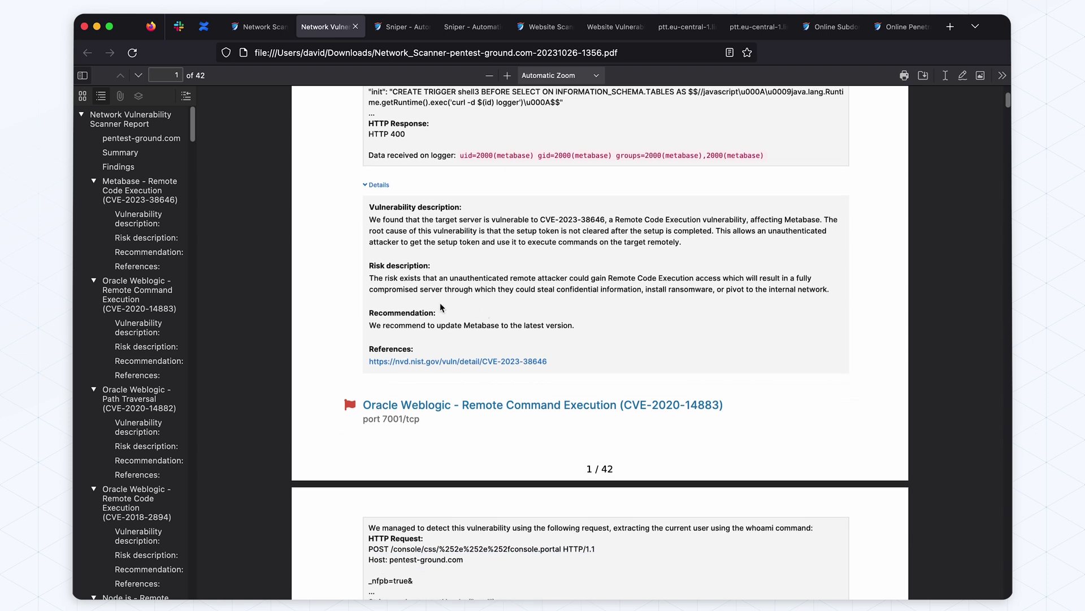
{"action": "scroll", "coordinate": [440, 303], "scroll_direction": "down", "scroll_amount": 2}
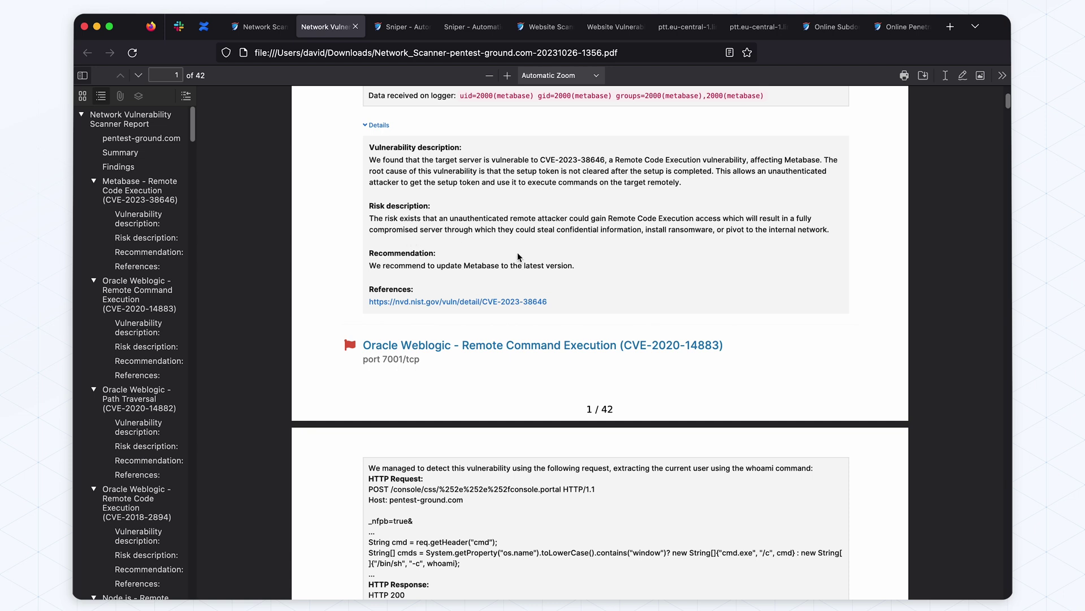
{"action": "scroll", "coordinate": [469, 264], "scroll_direction": "down", "scroll_amount": 1}
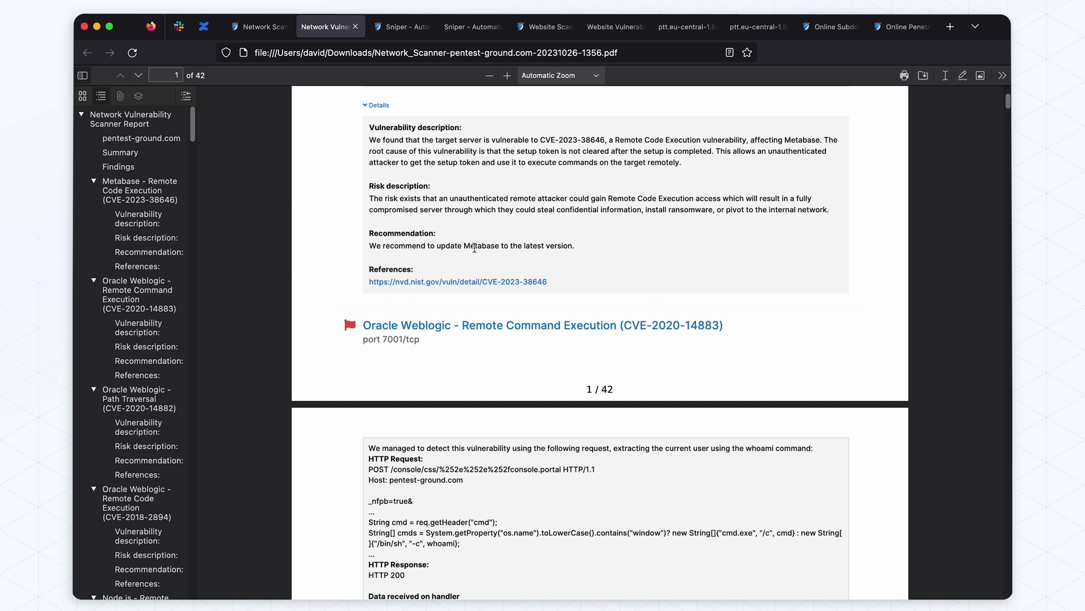
{"action": "scroll", "coordinate": [475, 249], "scroll_direction": "down", "scroll_amount": 1}
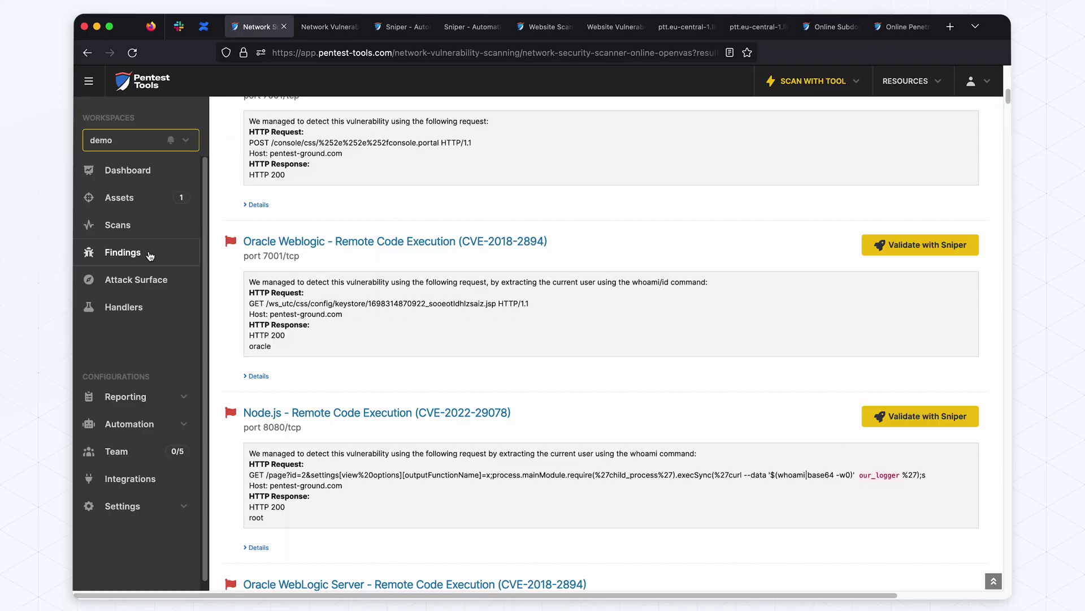
Open the Findings list, glance at the Risk level and Source filters, and select all 25 findings
{"action": "left_click", "coordinate": [153, 254]}
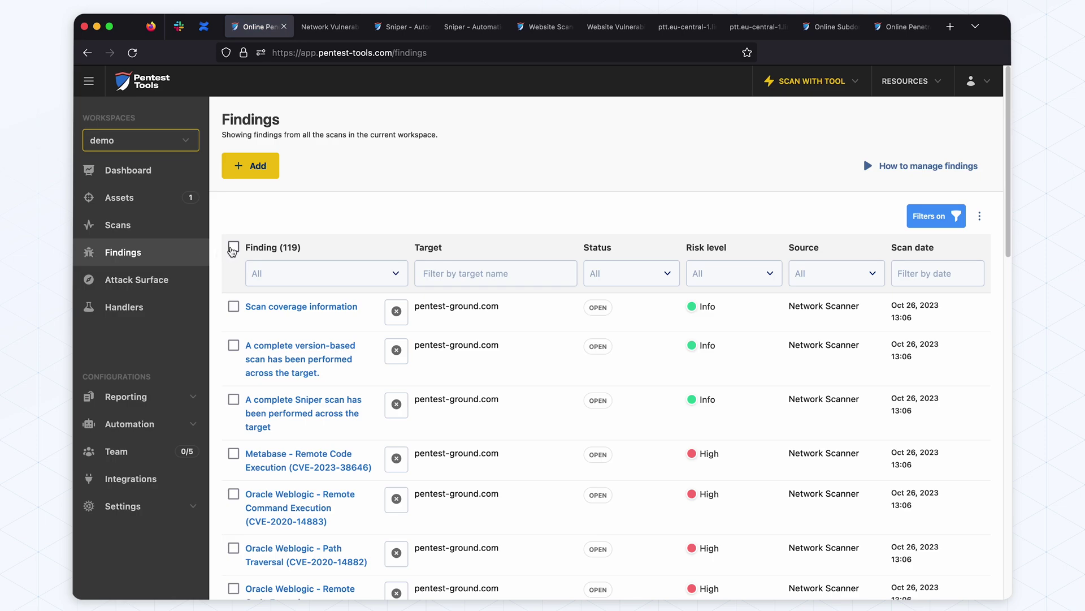
{"action": "left_click", "coordinate": [706, 279]}
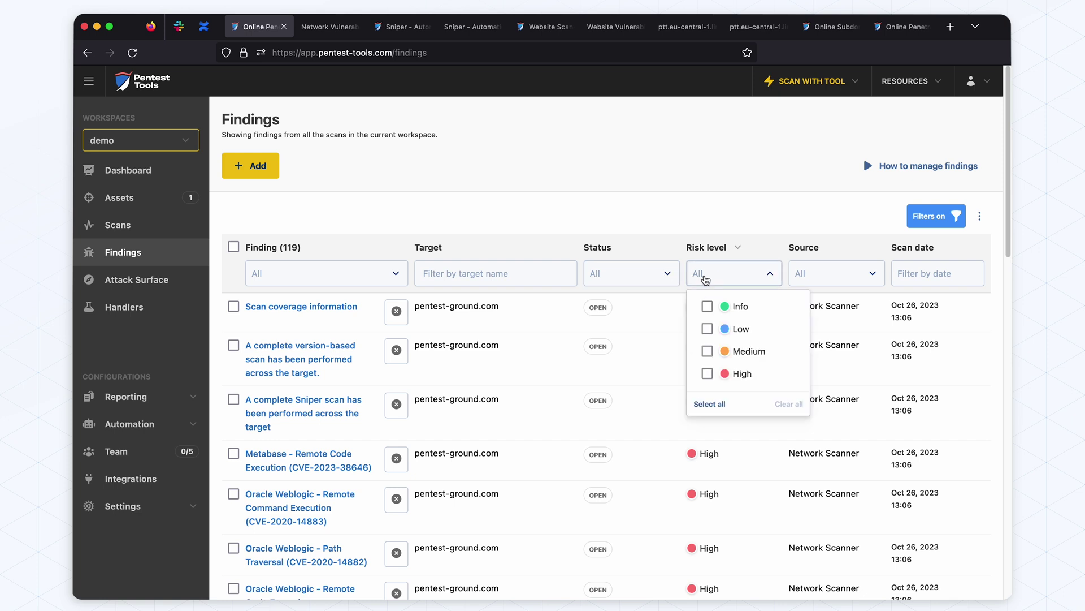
{"action": "left_click", "coordinate": [734, 211]}
{"action": "left_click", "coordinate": [833, 272]}
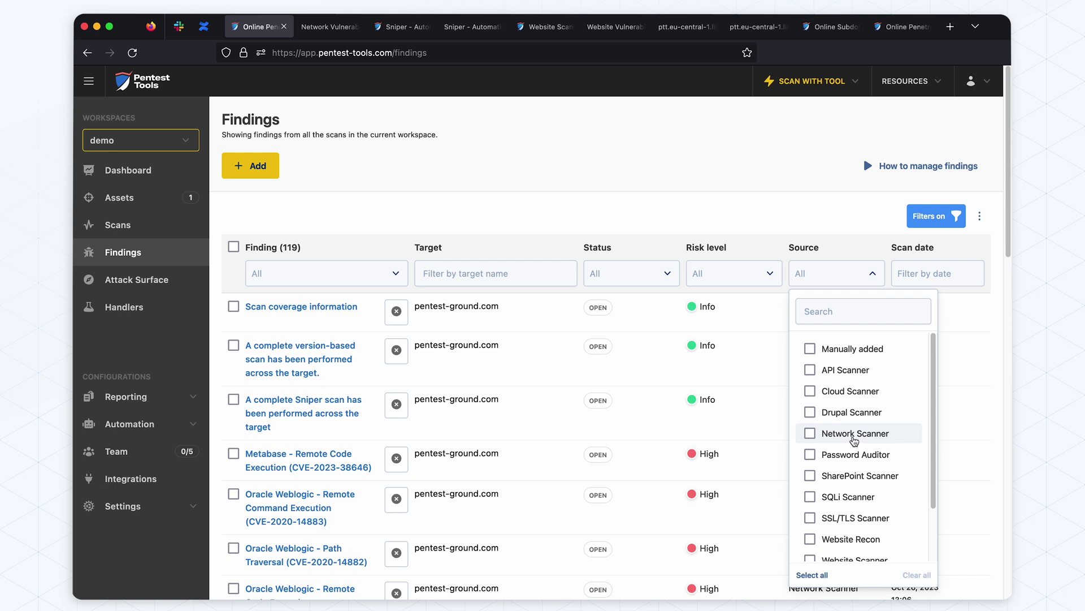
{"action": "left_click", "coordinate": [699, 209]}
{"action": "left_click", "coordinate": [234, 247]}
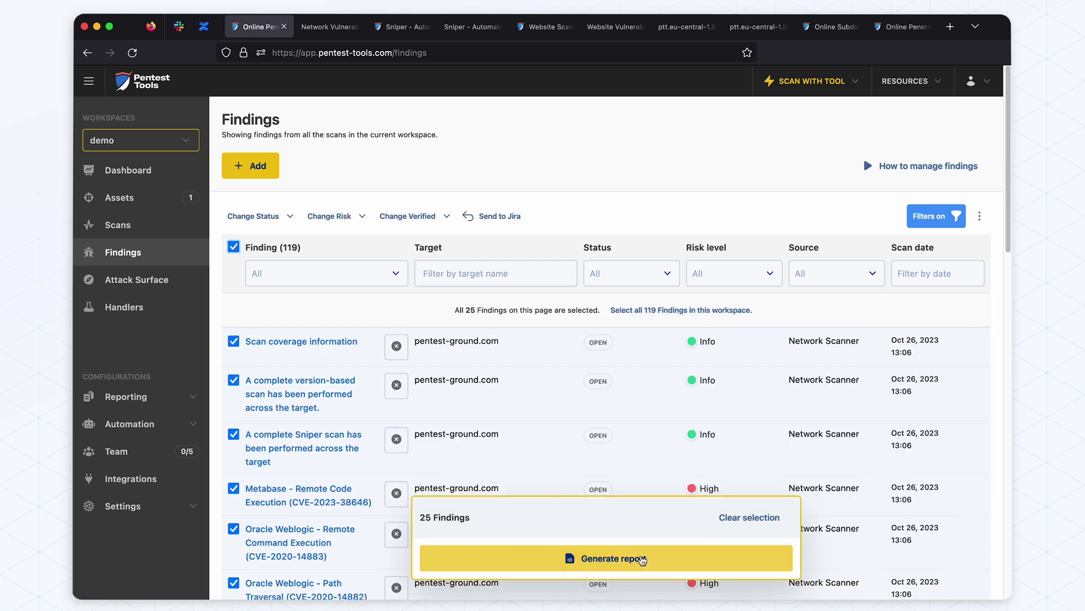
Export an Editable DOCX Pentest Report from the selected findings and open Penetration_Testing_Report-20231026-1359.docx
{"action": "left_click", "coordinate": [621, 560]}
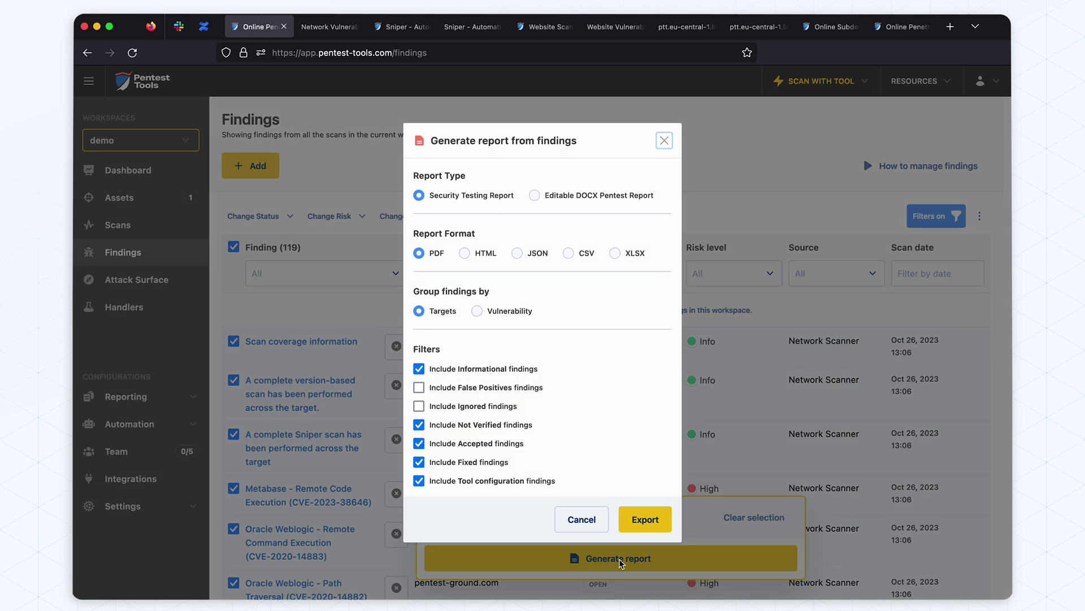
{"action": "left_click", "coordinate": [555, 195]}
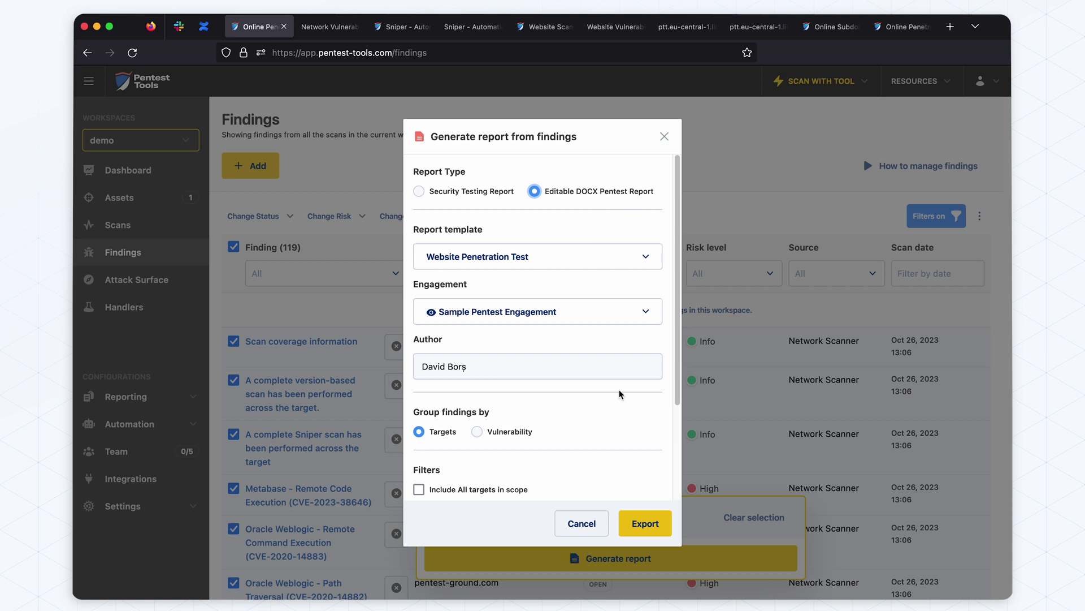
{"action": "left_click", "coordinate": [635, 522]}
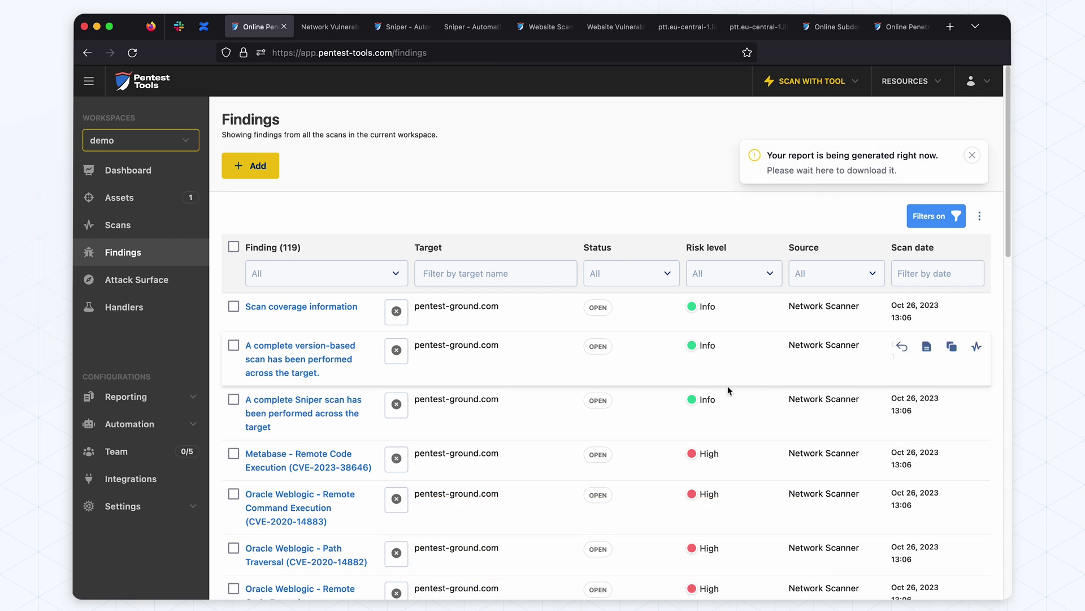
{"action": "left_click", "coordinate": [685, 86]}
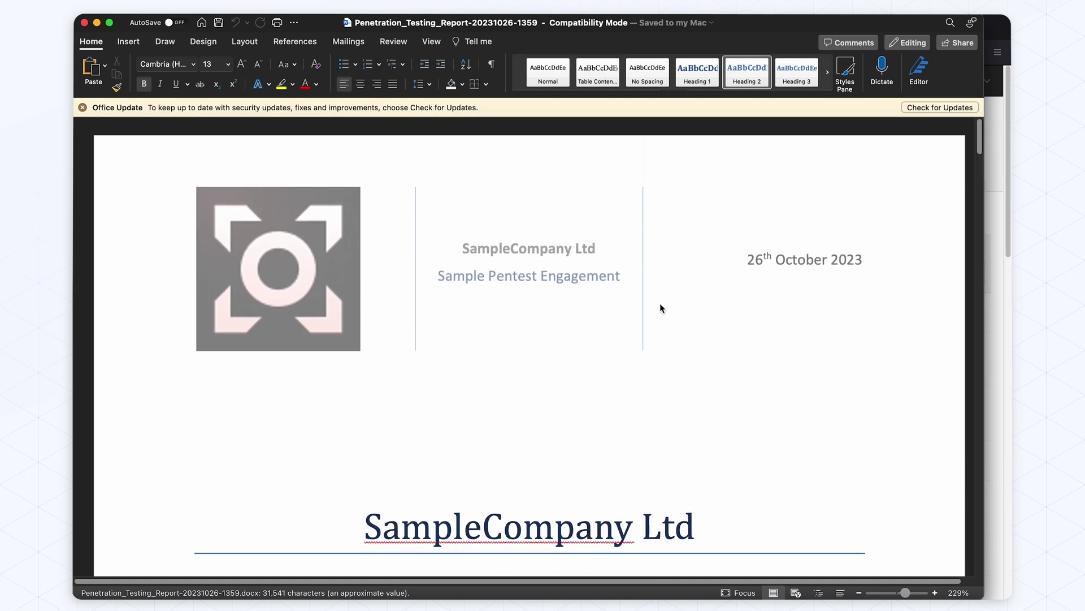
Scroll to the SampleCompany Ltd title block with the DRAFT - 1.0, 26th October 2023 date
{"action": "scroll", "coordinate": [660, 308], "scroll_direction": "down", "scroll_amount": 10}
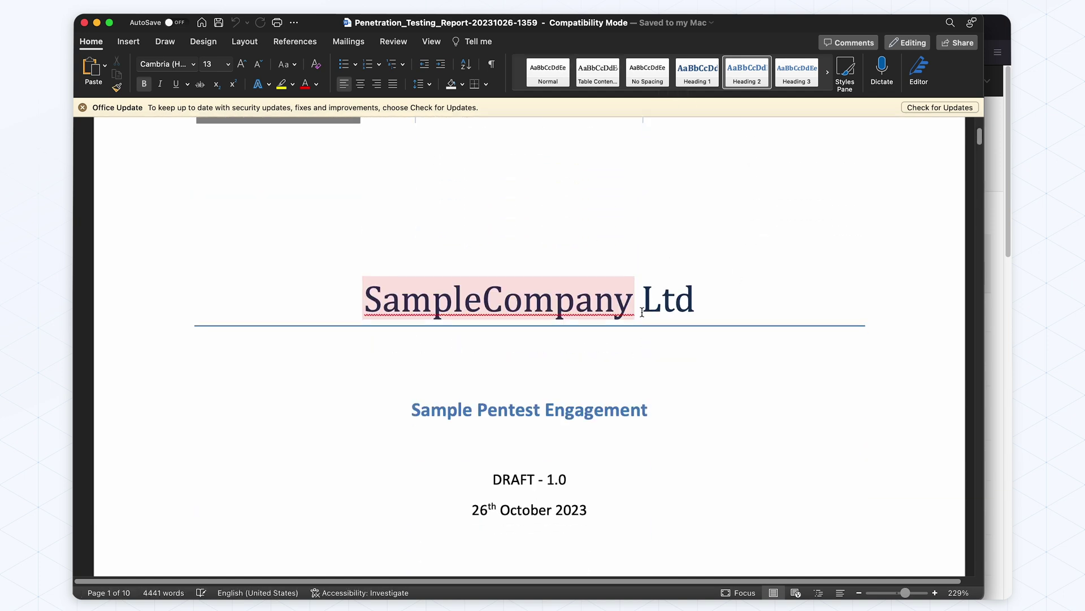